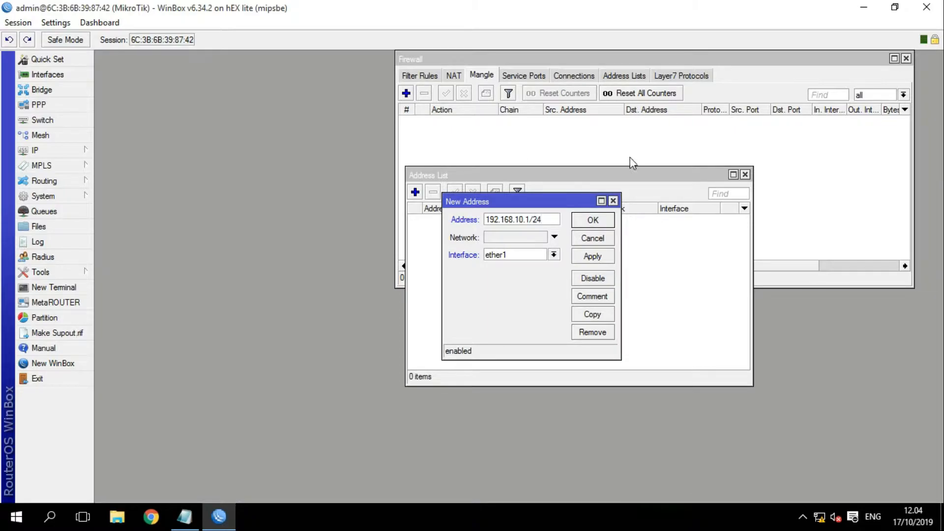
- Assign the address 192.168.10.1/24 to the ether2 interface and save it
left_click(553, 254)
left_click(548, 275)
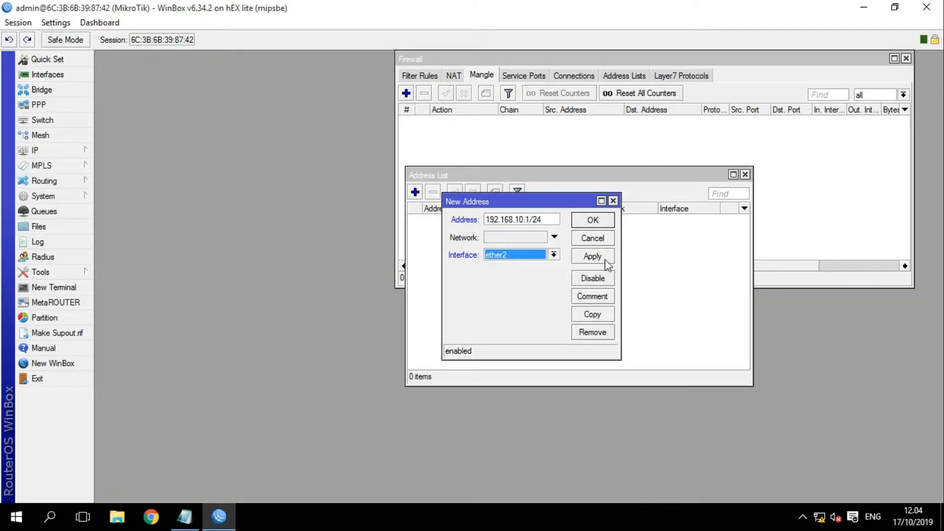
left_click(605, 260)
left_click(601, 219)
- Add a DHCP client on the ether1 interface
left_click(84, 150)
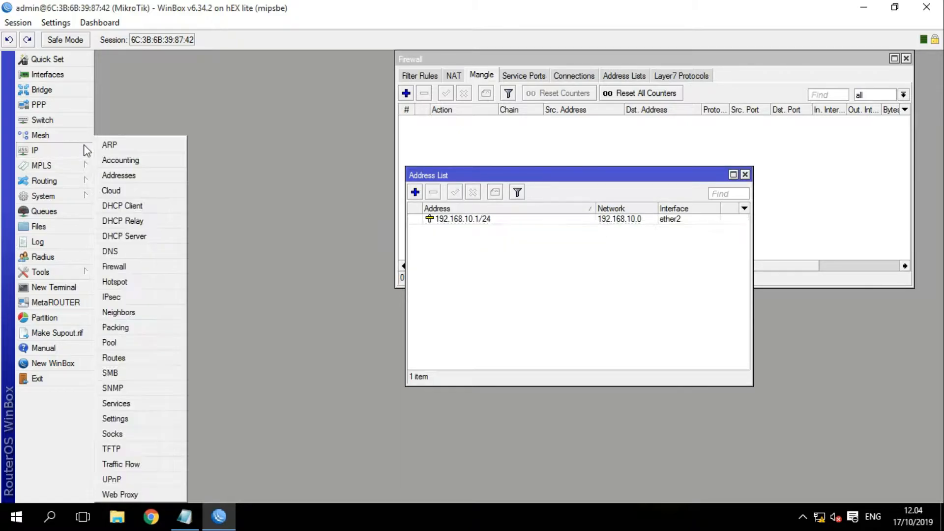
left_click(155, 205)
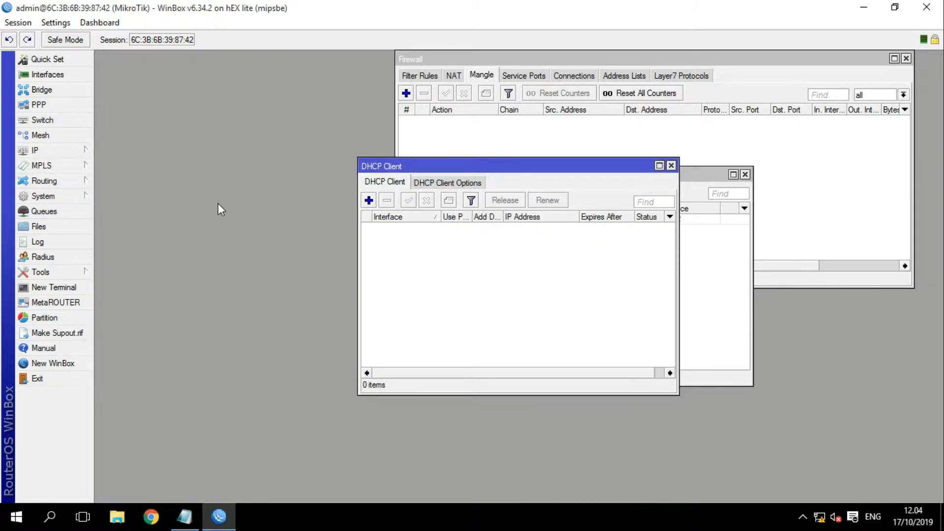
left_click(368, 202)
left_click(560, 206)
left_click(560, 206)
left_click(559, 205)
left_click(558, 224)
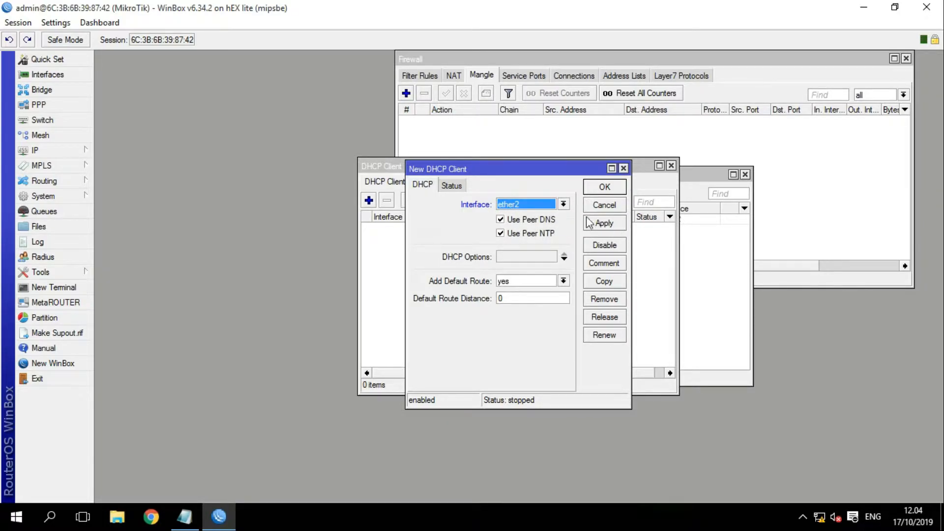
left_click(563, 204)
left_click(553, 215)
left_click(598, 226)
left_click(605, 187)
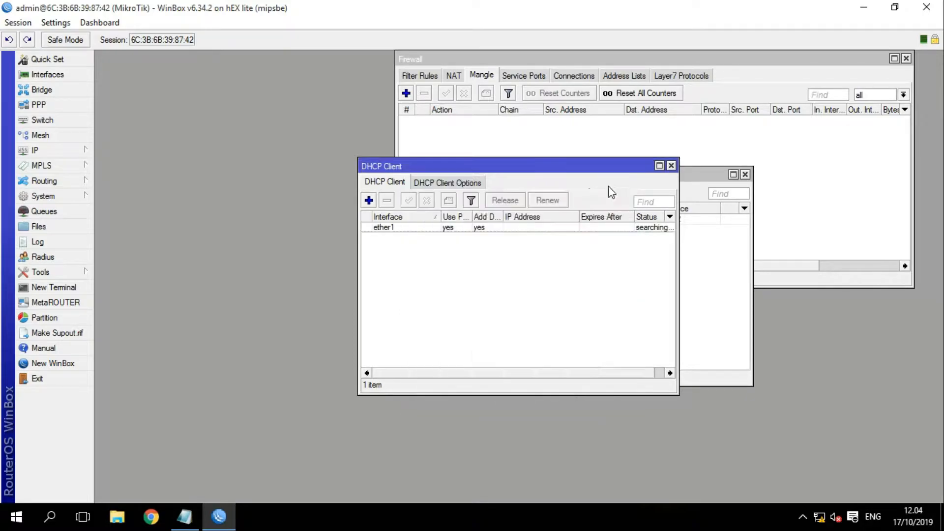
- Add a firewall NAT rule on the srcnat chain with the masquerade action
left_click(49, 150)
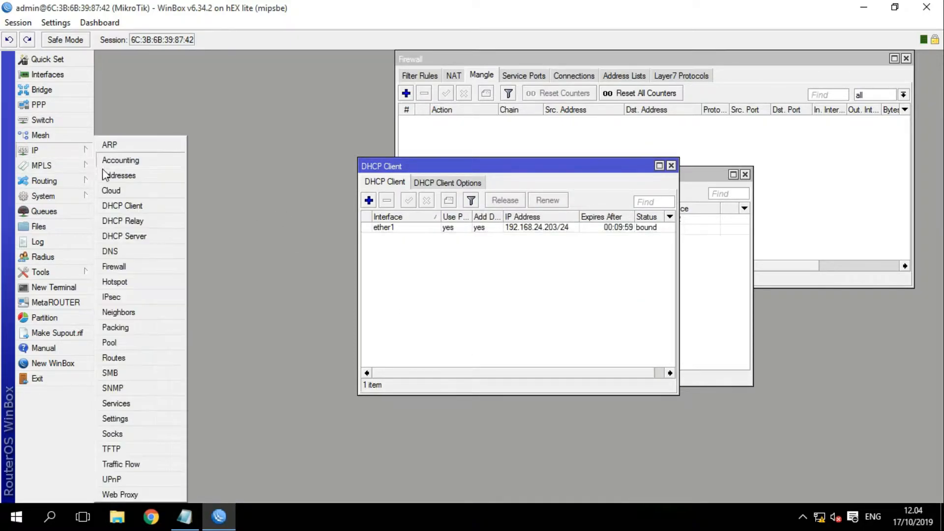
left_click(137, 267)
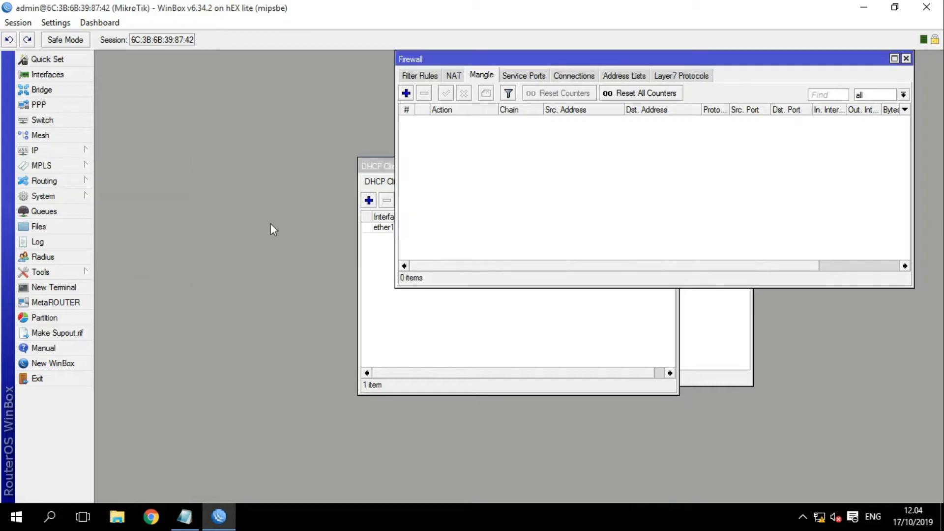
left_click(454, 77)
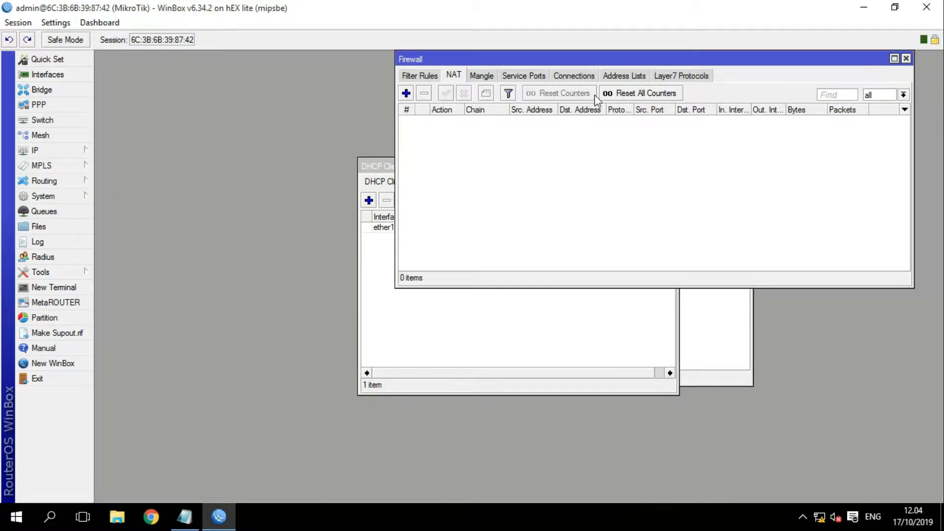
left_click(406, 93)
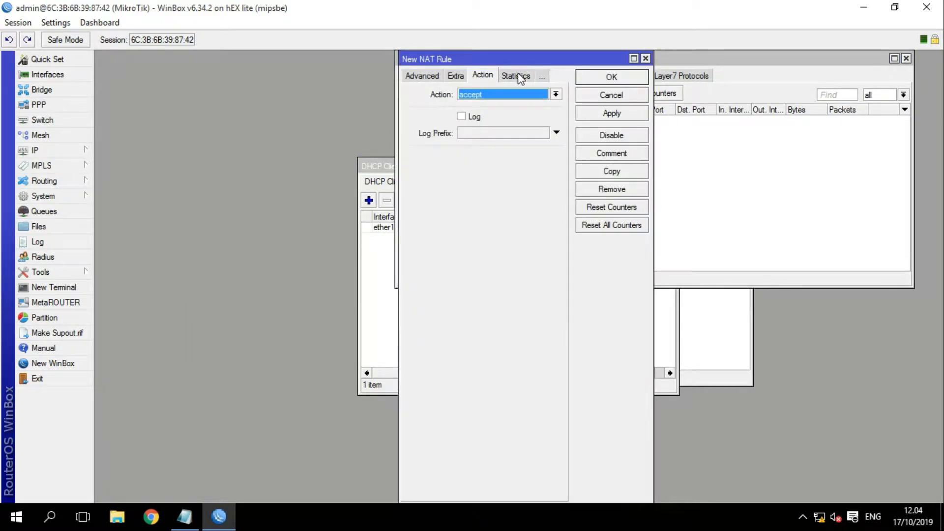
left_click(505, 95)
left_click(511, 158)
left_click(437, 78)
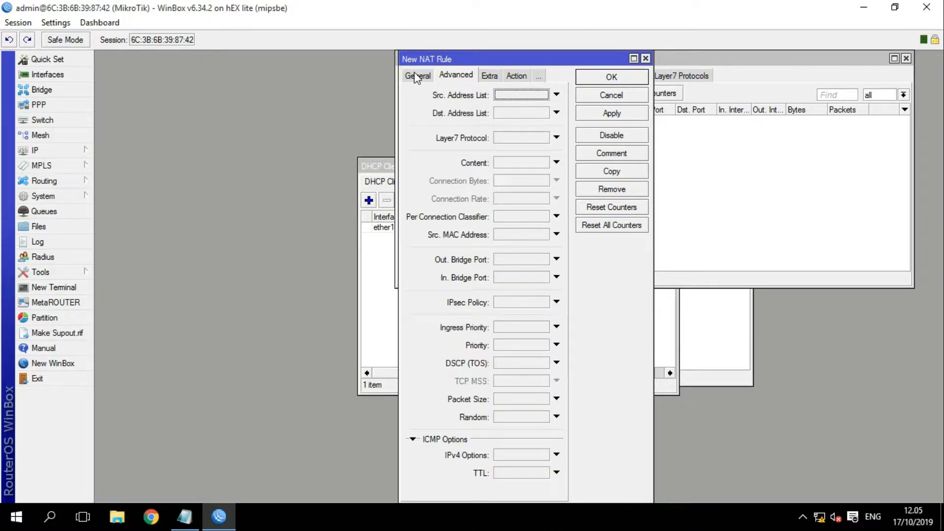
left_click(417, 75)
left_click(612, 113)
left_click(612, 77)
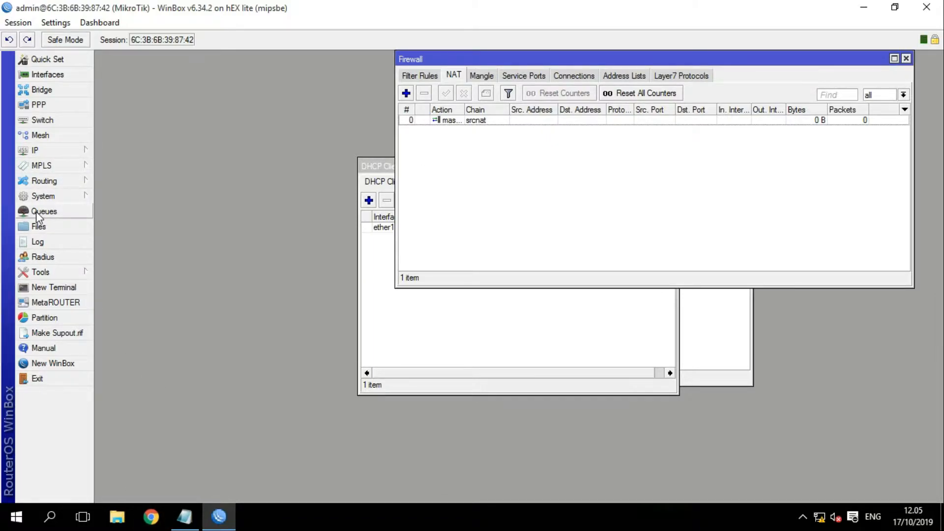
- Create a new firewall mangle rule with its chain set to forward
left_click(36, 150)
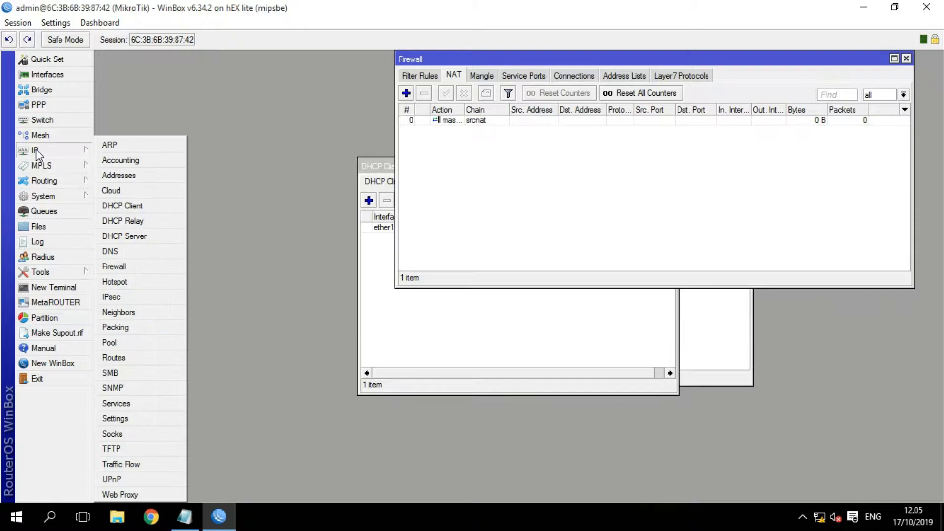
left_click(125, 270)
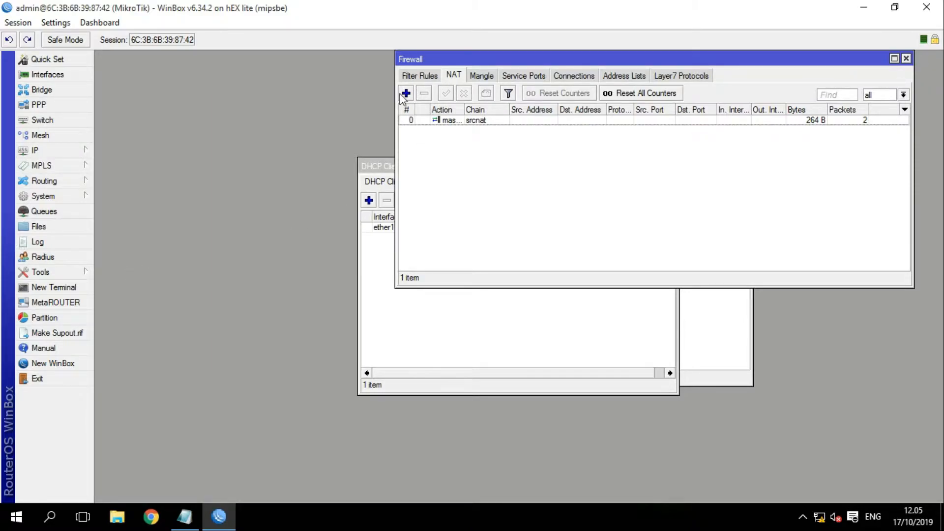
left_click(481, 76)
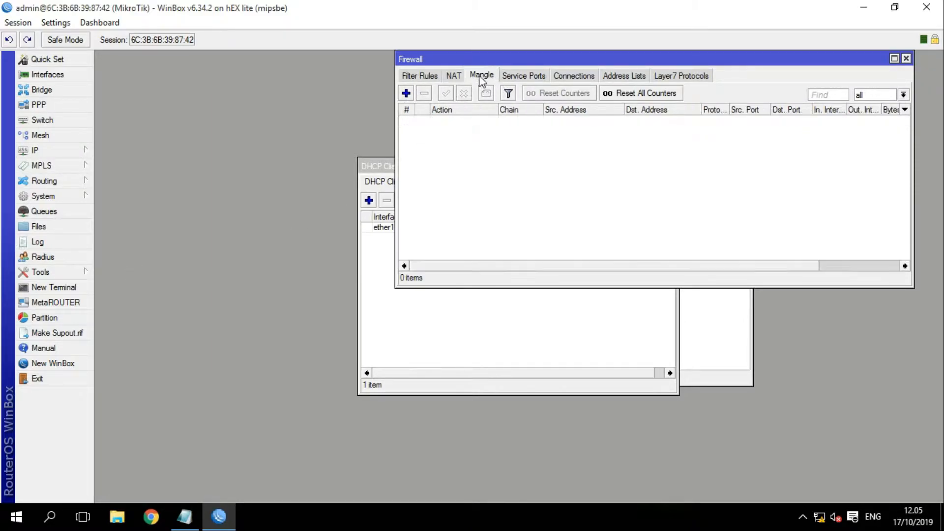
left_click(406, 94)
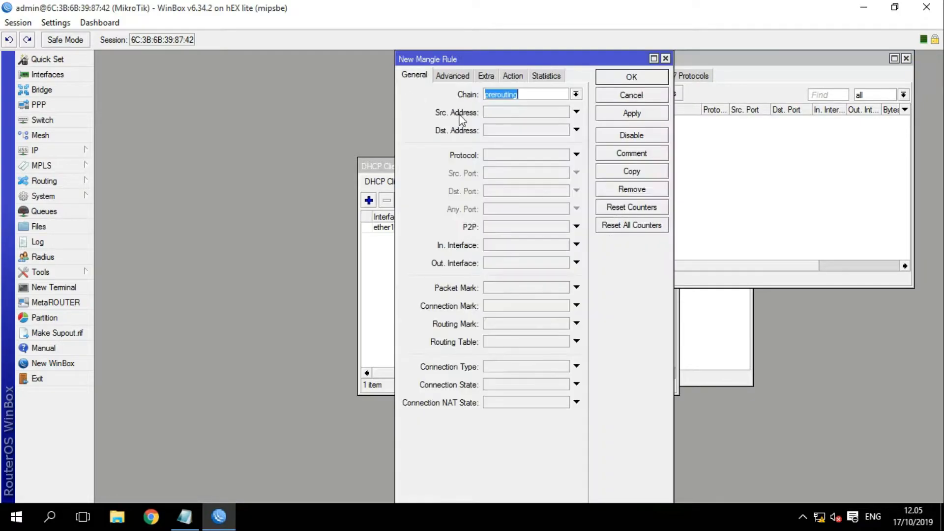
left_click(576, 95)
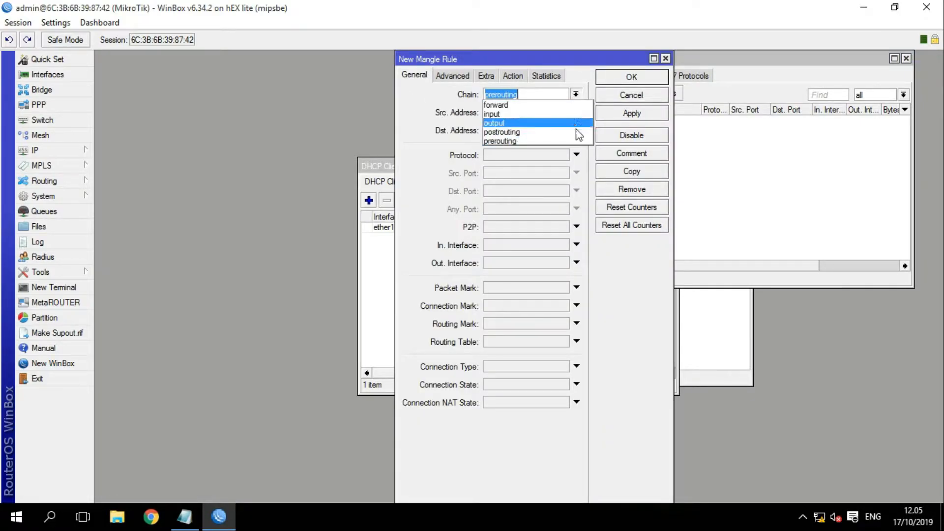
left_click(515, 105)
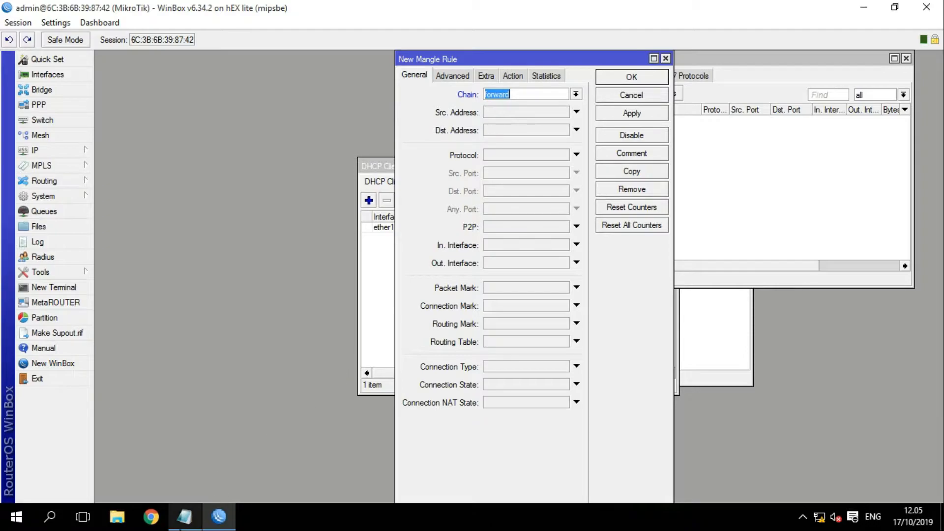
- Copy the first IP address, 192.168.10.8, from the Notepad notes into the mangle rule's source address
left_click(184, 516)
left_click_drag(95, 190, 168, 191)
right_click(167, 191)
left_click(200, 235)
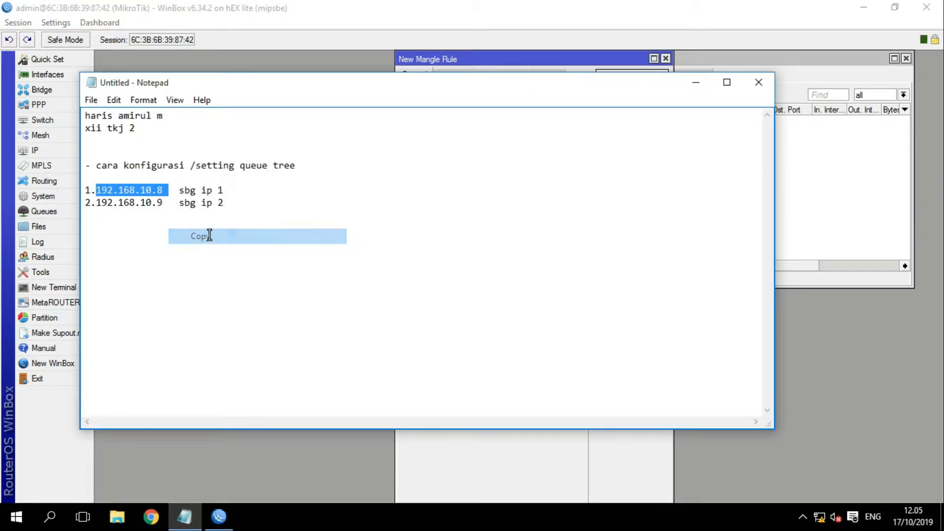
left_click(796, 448)
left_click(502, 112)
right_click(502, 112)
left_click(536, 147)
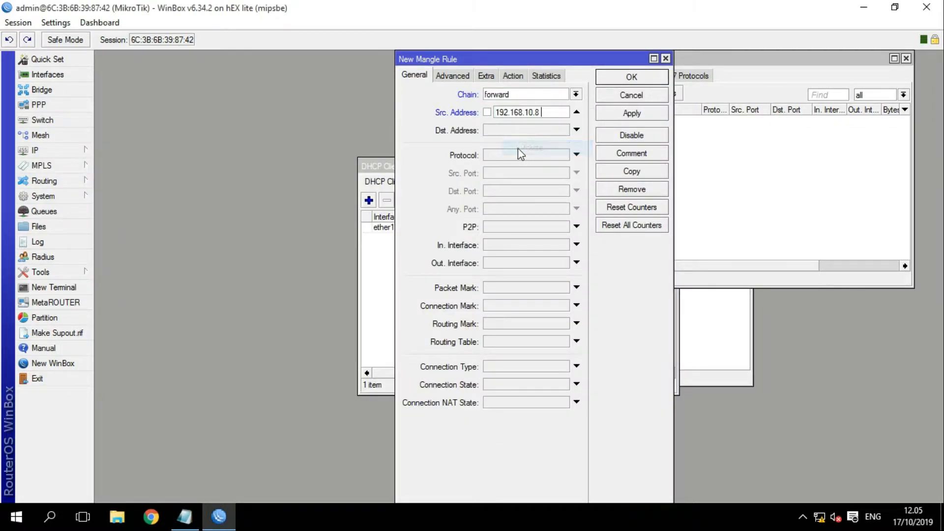
- Set the mangle rule's action to mark packet with the new packet mark upl_user and passthrough disabled
left_click(510, 75)
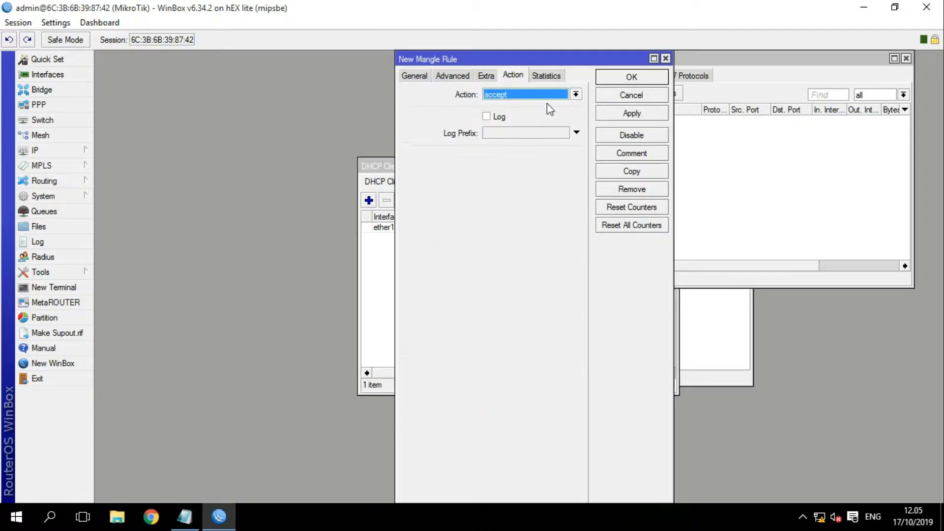
left_click(553, 96)
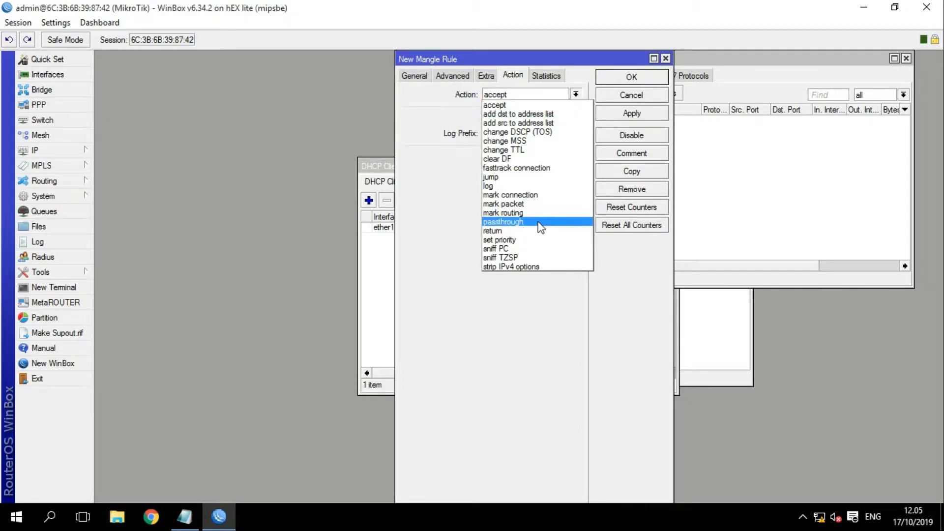
left_click(518, 204)
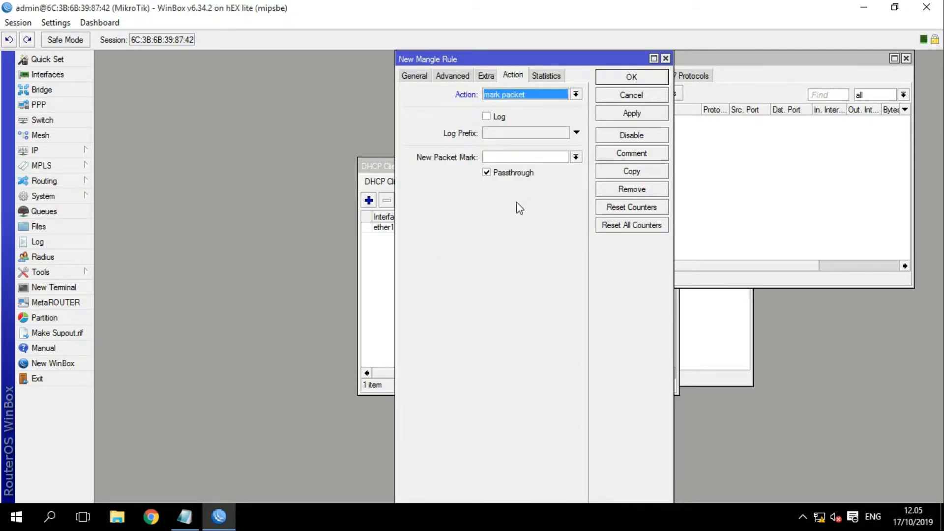
left_click(536, 96)
left_click(539, 97)
left_click(509, 173)
left_click(515, 157)
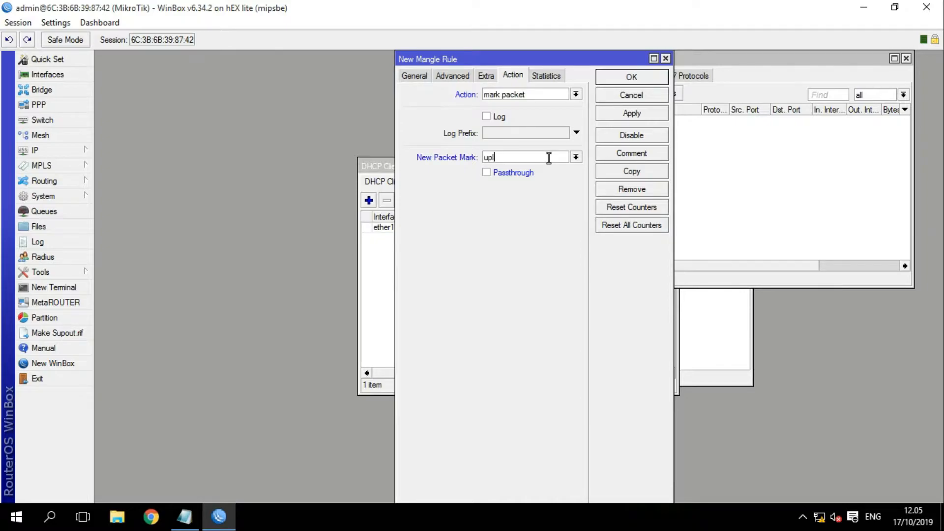
type("upl_user")
- Add the comment "upload user 1" to the mangle rule
left_click(641, 154)
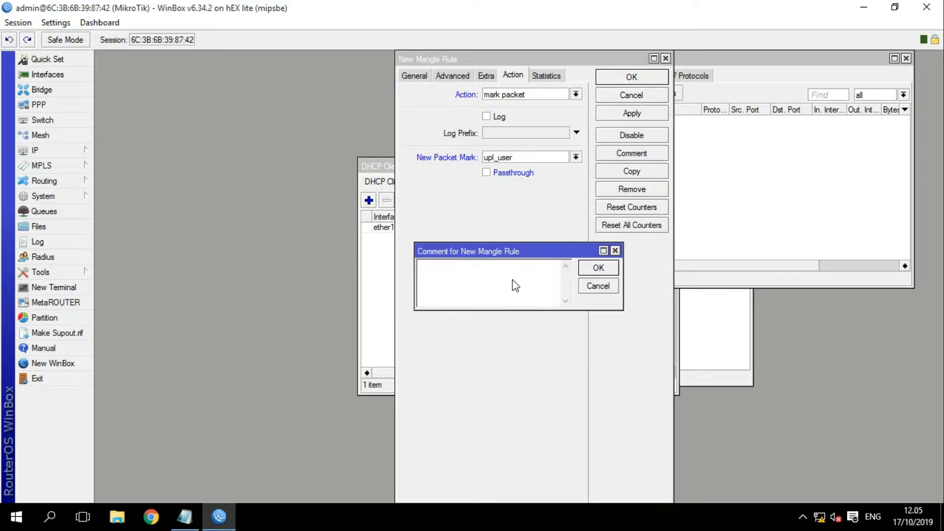
type("uploas")
left_click(598, 267)
- Try to apply the mangle rule and recheck its source address and action settings
left_click(647, 117)
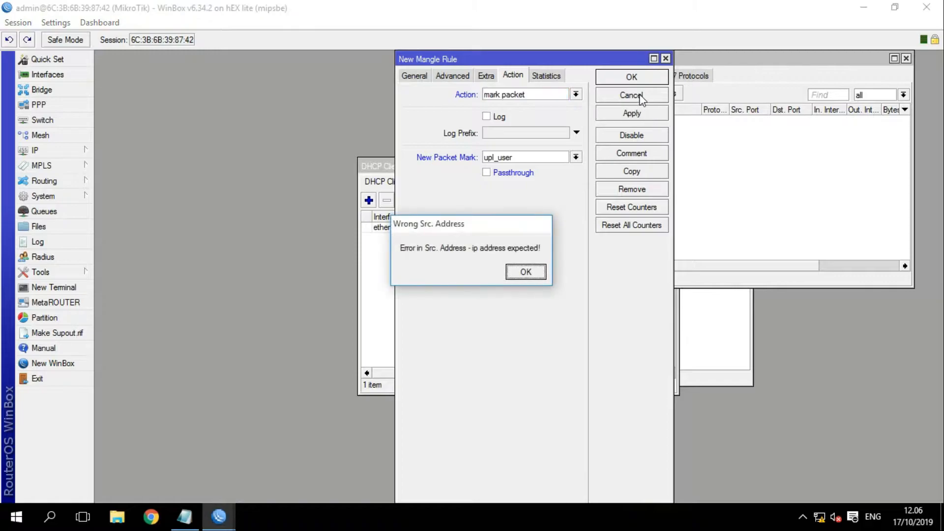
left_click(526, 272)
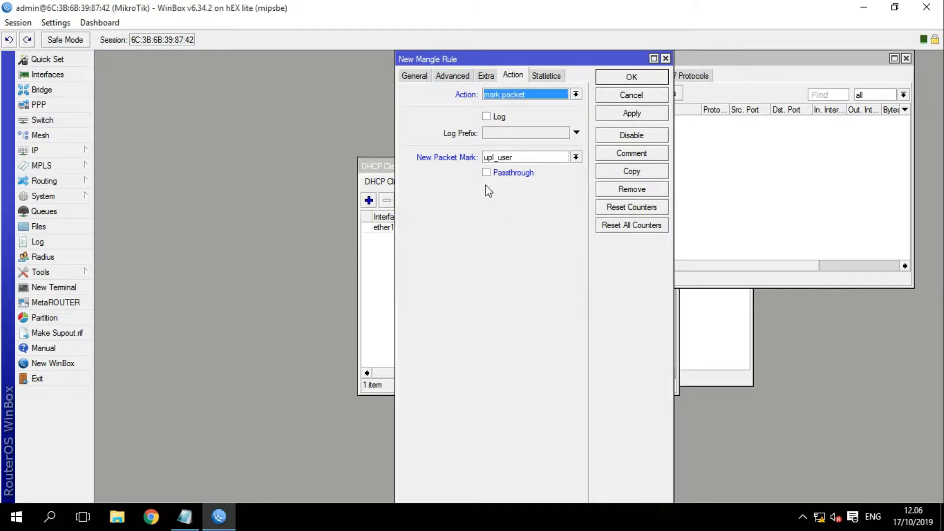
left_click(423, 78)
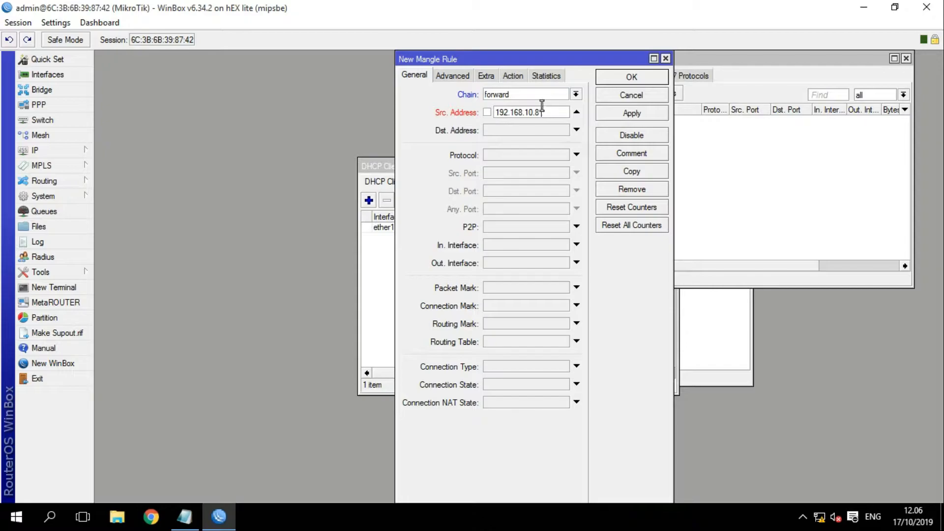
left_click(506, 78)
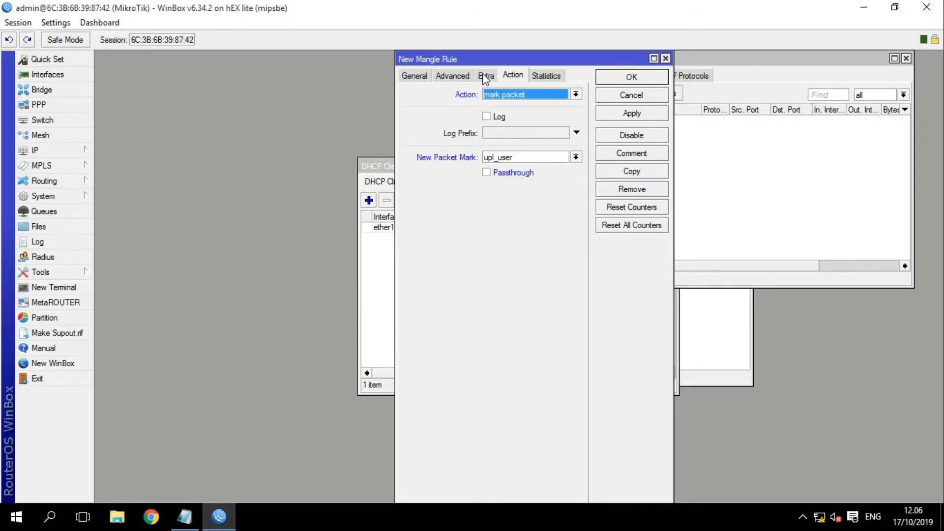
left_click(485, 76)
left_click(414, 76)
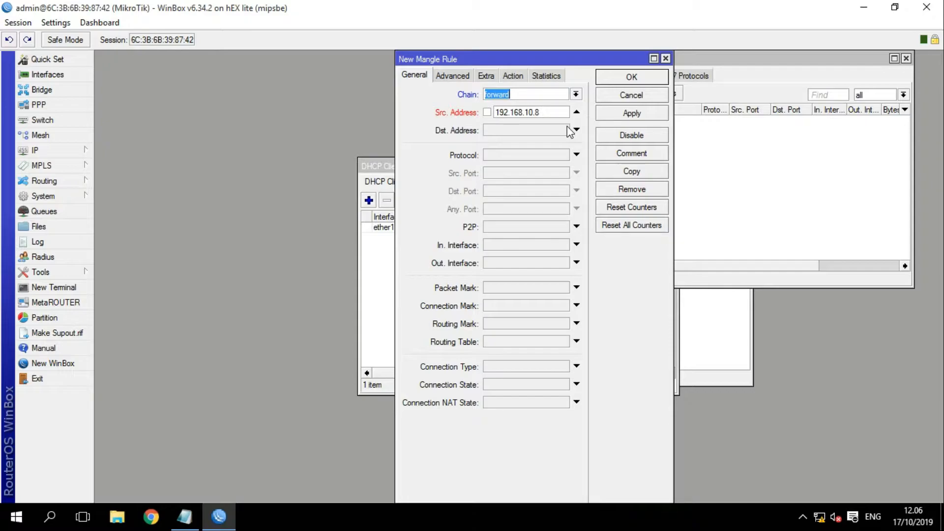
- Clear the mangle rule's source address, enter 192.168.10.8 afresh and save the rule
left_click(488, 112)
left_click(577, 112)
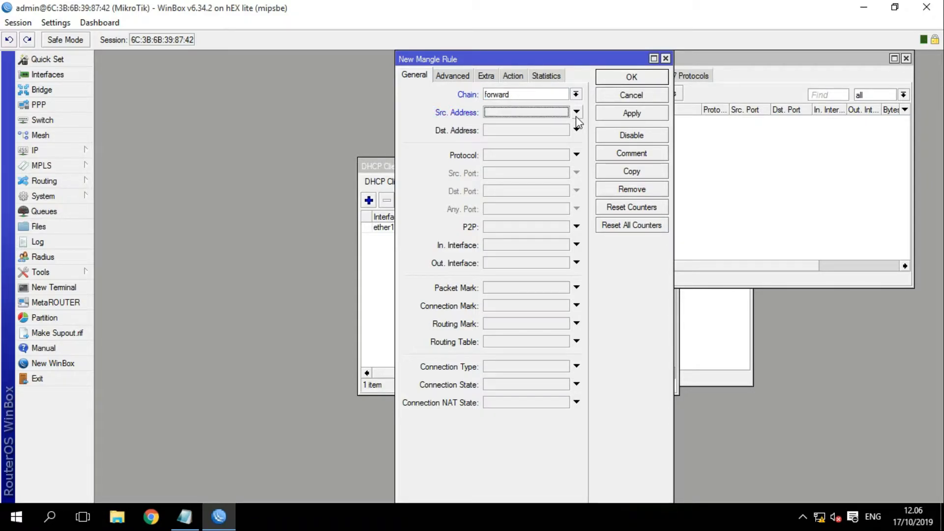
left_click(549, 116)
type("192")
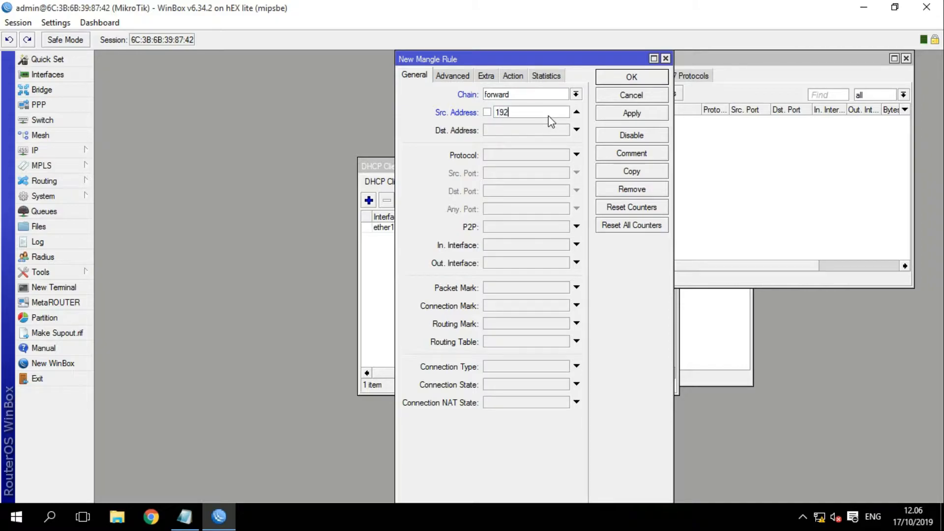
type(".168.10.8")
left_click(623, 113)
left_click(631, 77)
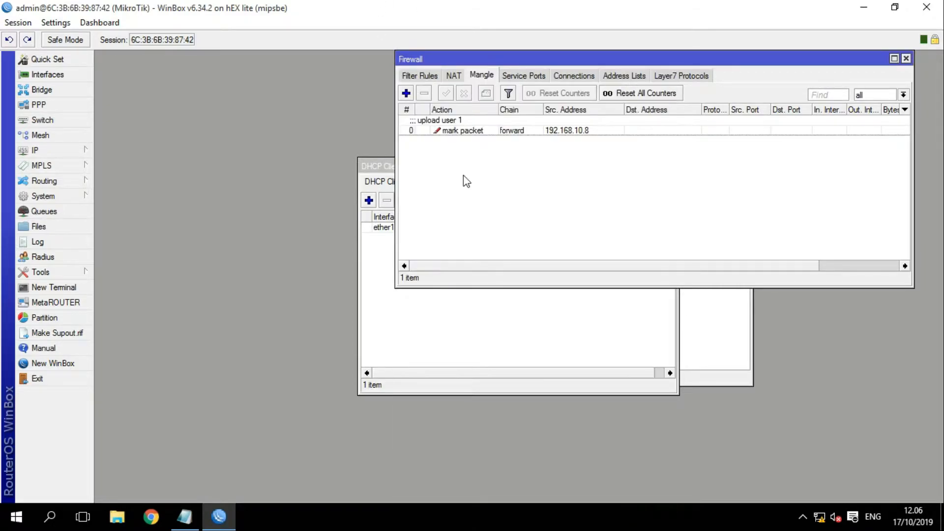
- Start a new mangle rule and set its chain to forward
left_click(406, 94)
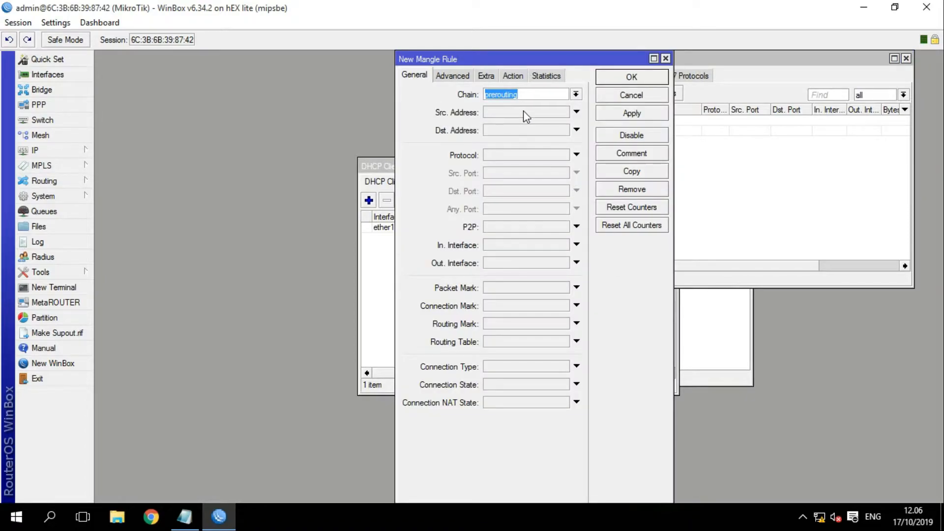
left_click(576, 94)
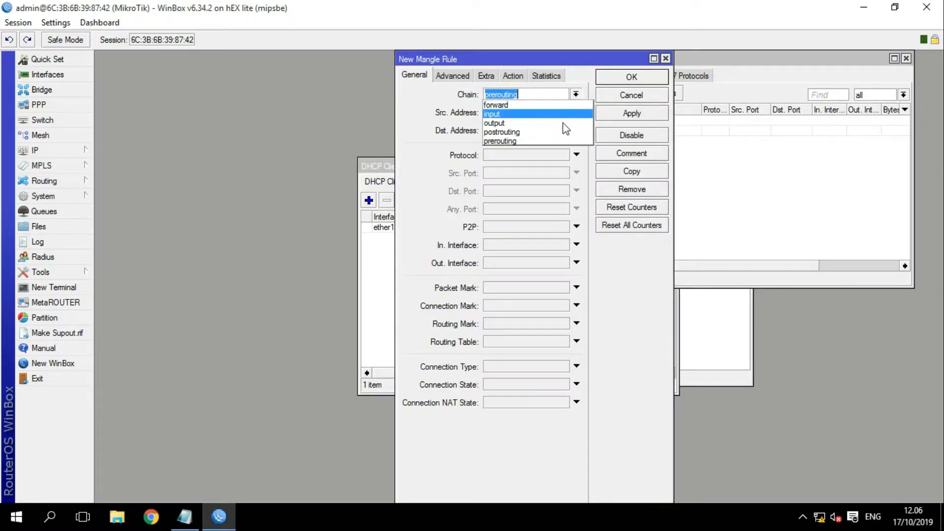
left_click(547, 106)
left_click(531, 113)
type("192.168")
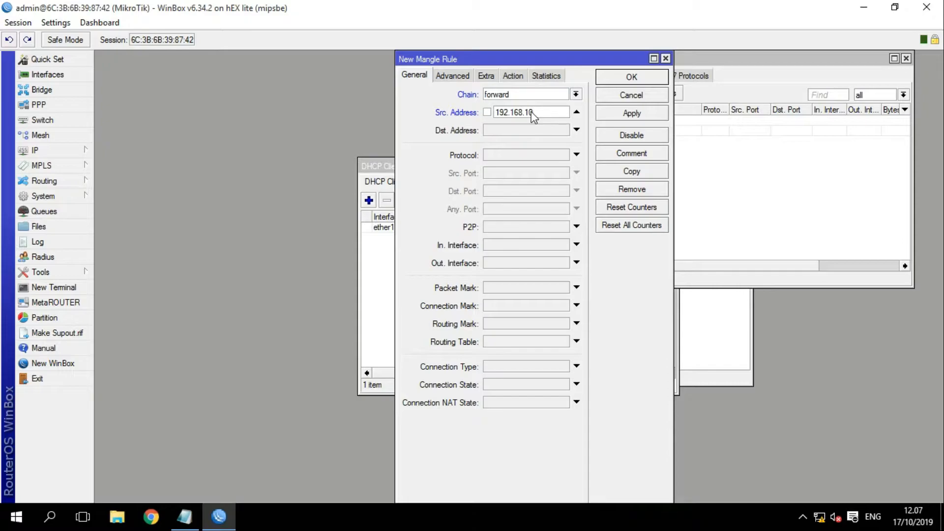
type(".1")
key("BackSpace")
key("BackSpace")
key("BackSpace")
key("BackSpace")
key("BackSpace")
key("BackSpace")
key("BackSpace")
key("BackSpace")
key("BackSpace")
- Set the new mangle rule's destination address to 192.168.10.8 and remove the empty source address condition
left_click(526, 131)
type("1")
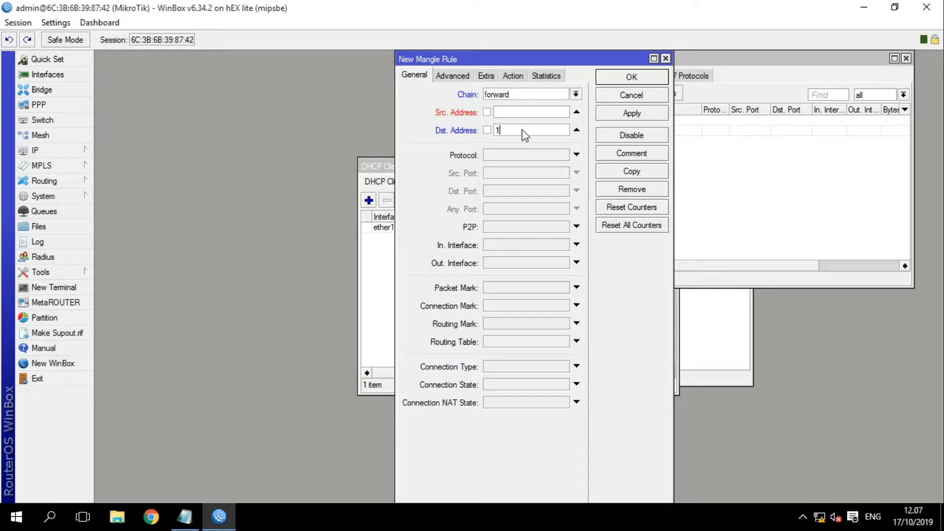
left_click(578, 111)
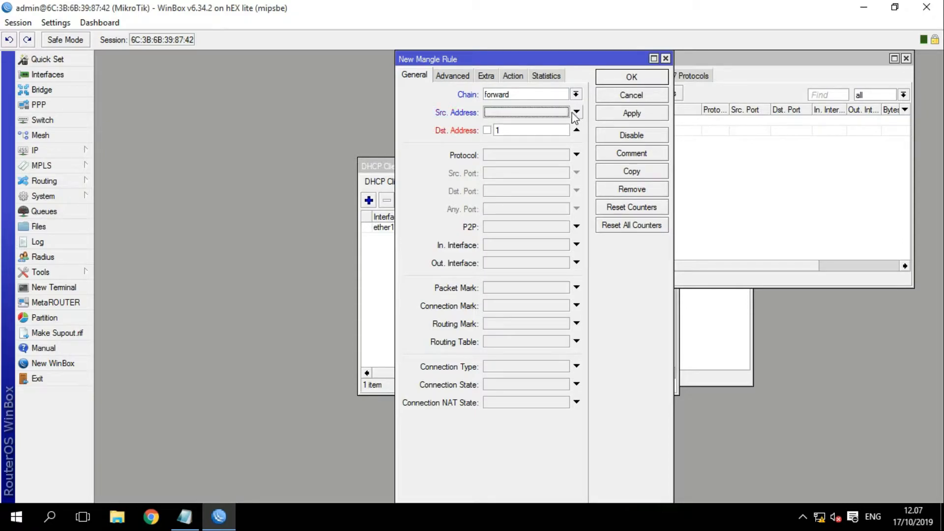
left_click(536, 130)
type("92.168.10.8")
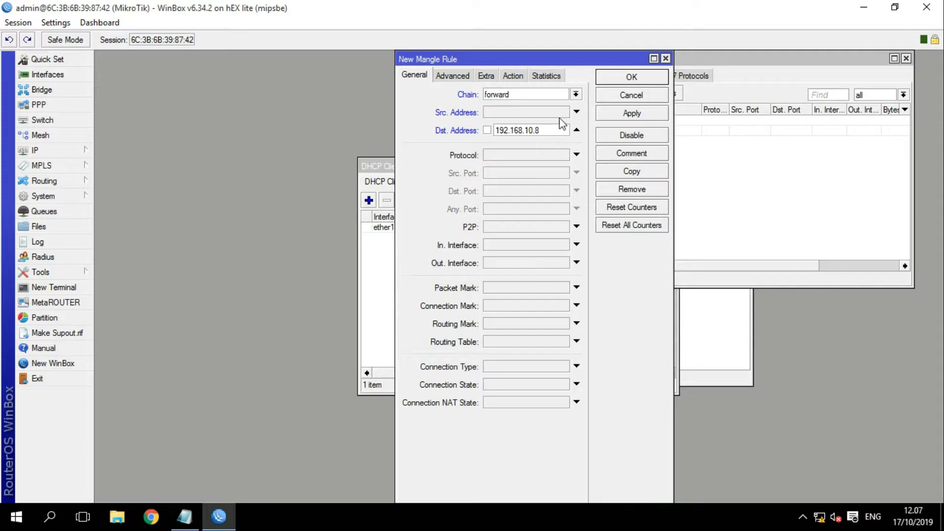
- Set the mangle rule's action to mark packet with the new packet mark downl_user1 and passthrough disabled
left_click(511, 76)
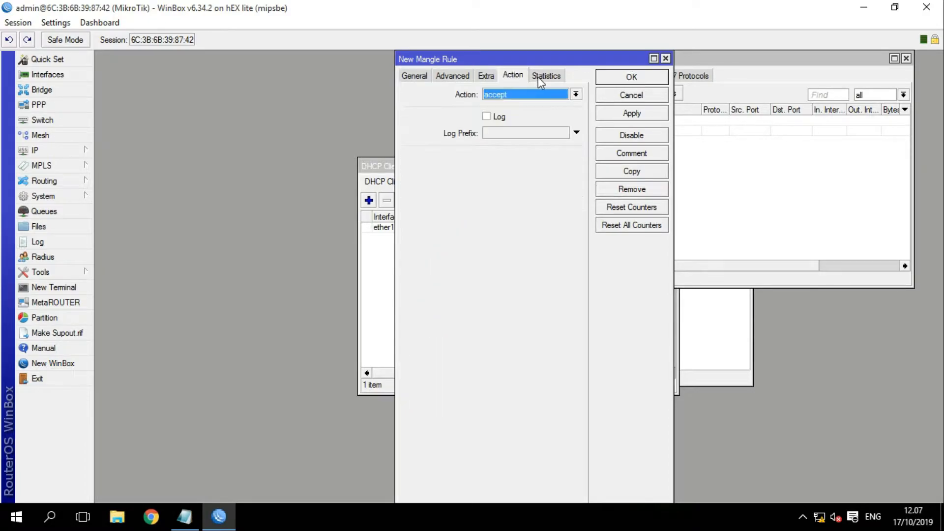
left_click(563, 94)
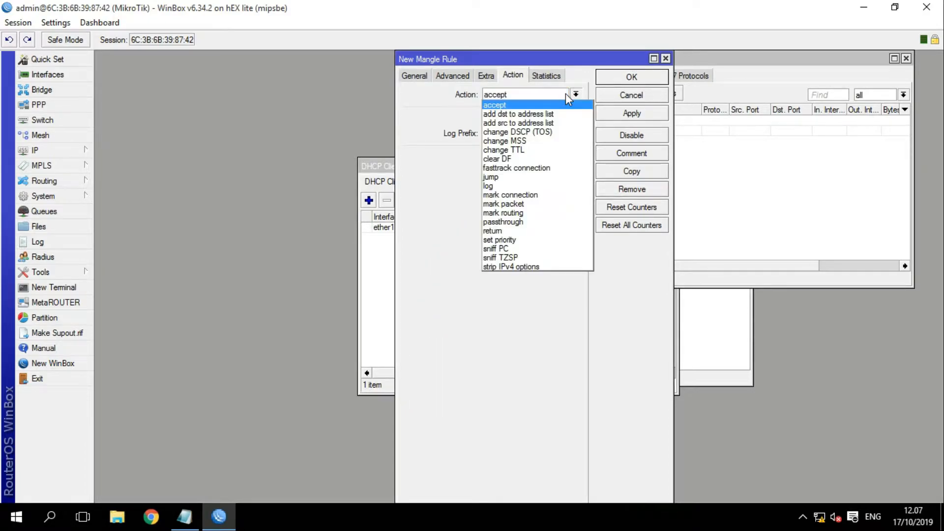
left_click(533, 206)
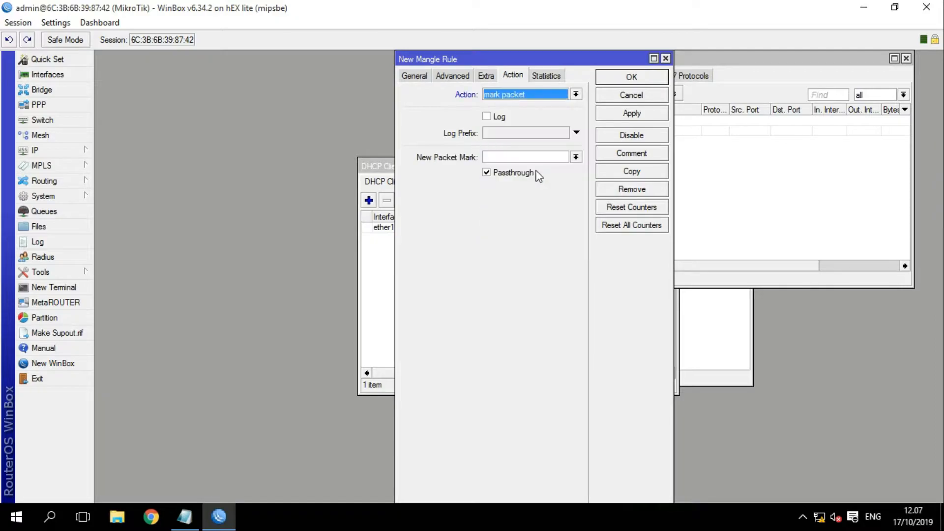
left_click(487, 173)
left_click(501, 157)
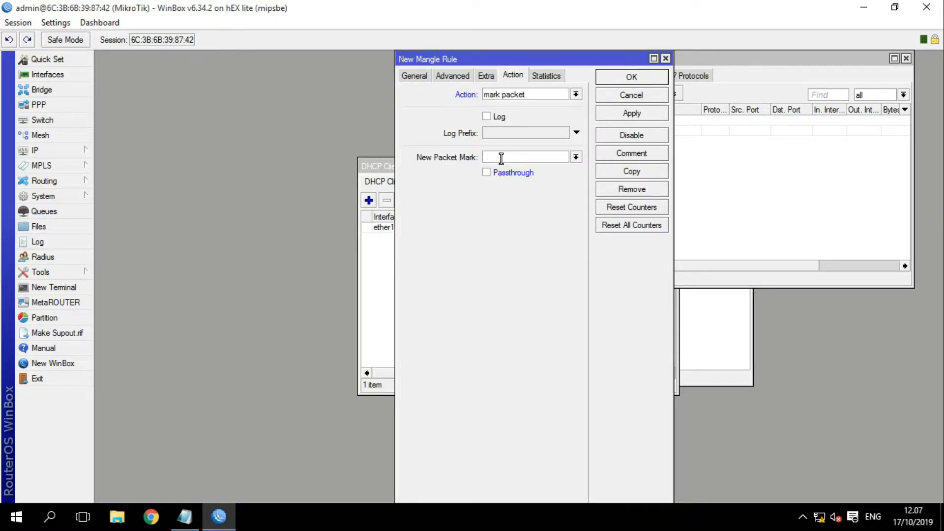
type("dow")
type("n-us")
key("BackSpace")
key("BackSpace")
key("BackSpace")
- Add the comment "download user1" to the mangle rule and commit it as a disabled rule
left_click(647, 153)
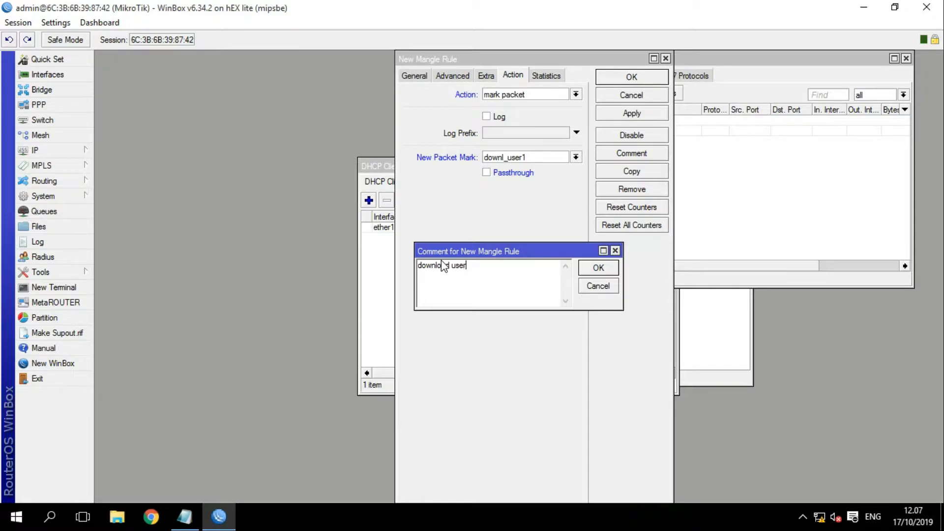
left_click(598, 269)
left_click(639, 135)
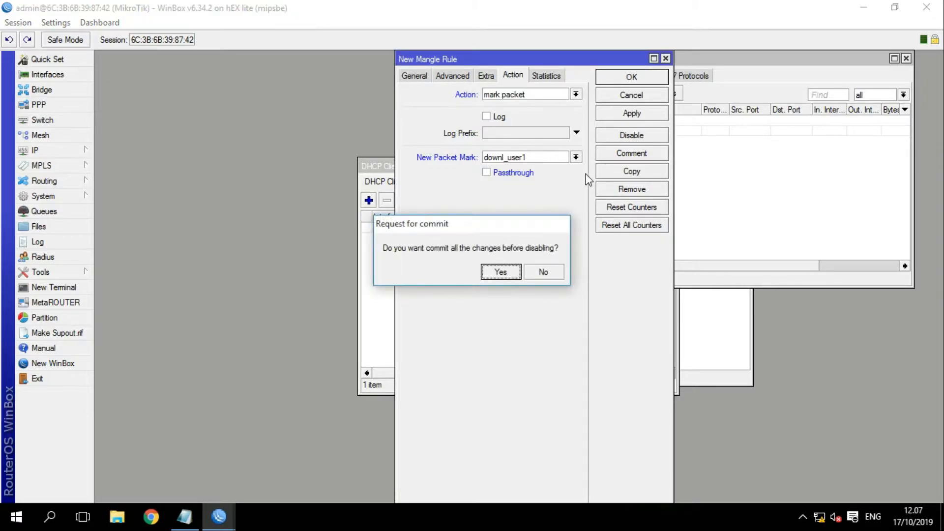
left_click(502, 272)
left_click(487, 173)
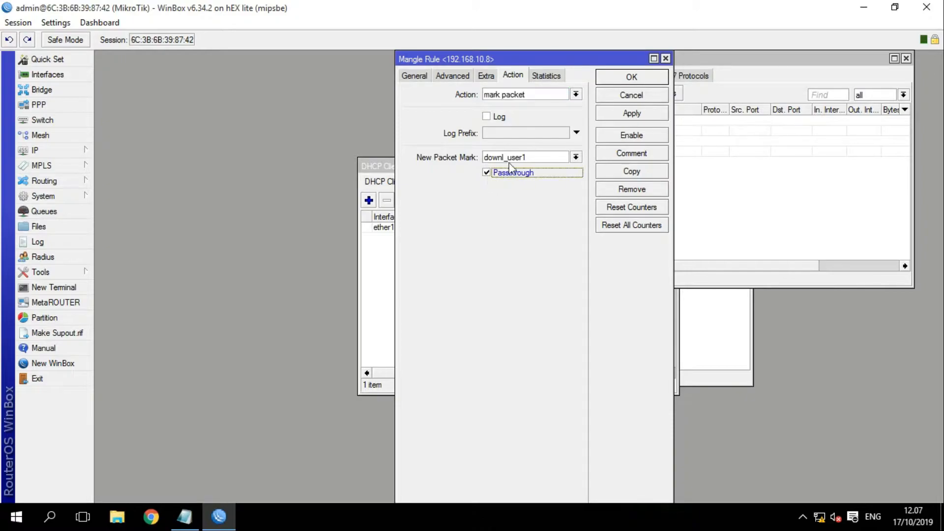
left_click(452, 75)
left_click(413, 75)
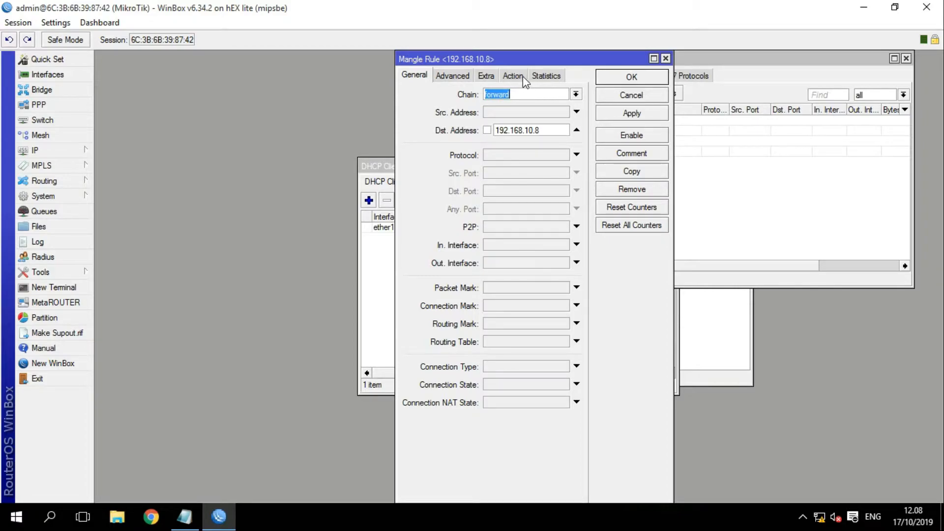
left_click(524, 76)
left_click(506, 175)
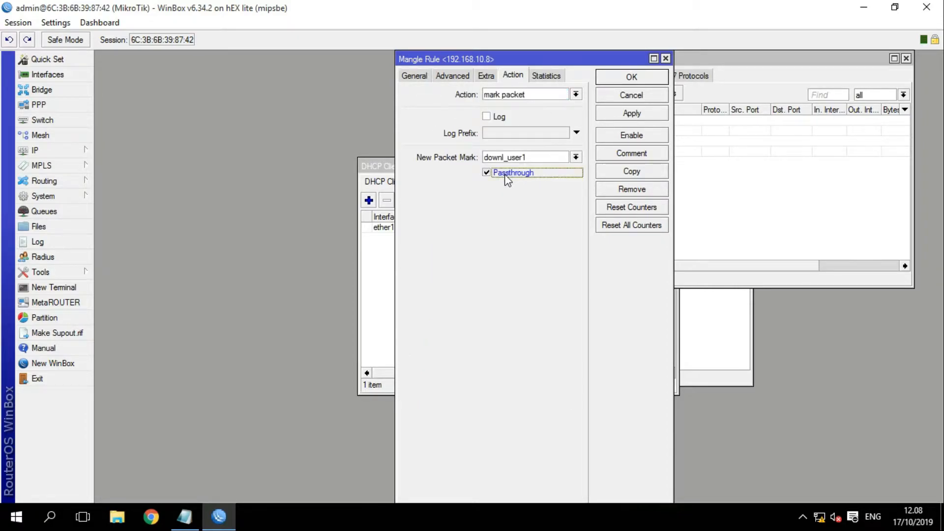
- Save the "download user1" mangle rule and enable it in the rule list
left_click(624, 114)
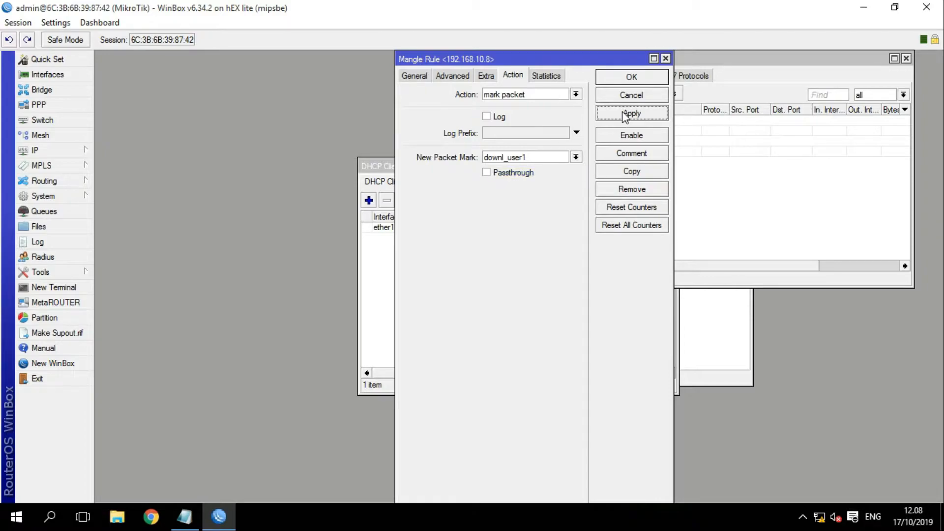
left_click(631, 78)
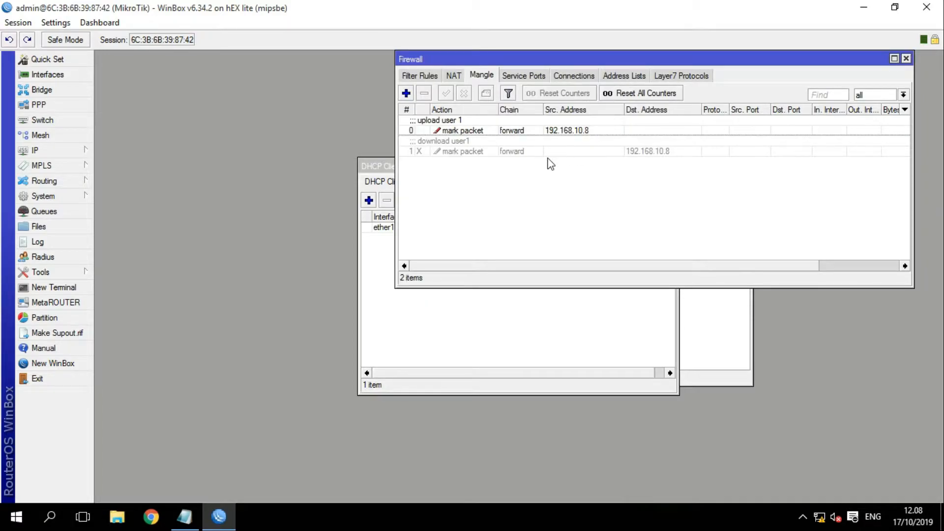
left_click(526, 151)
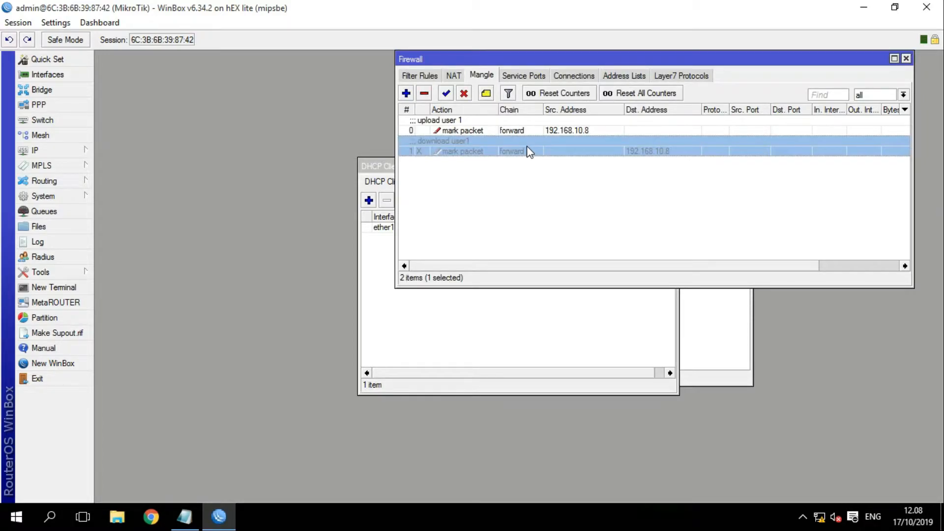
left_click(446, 94)
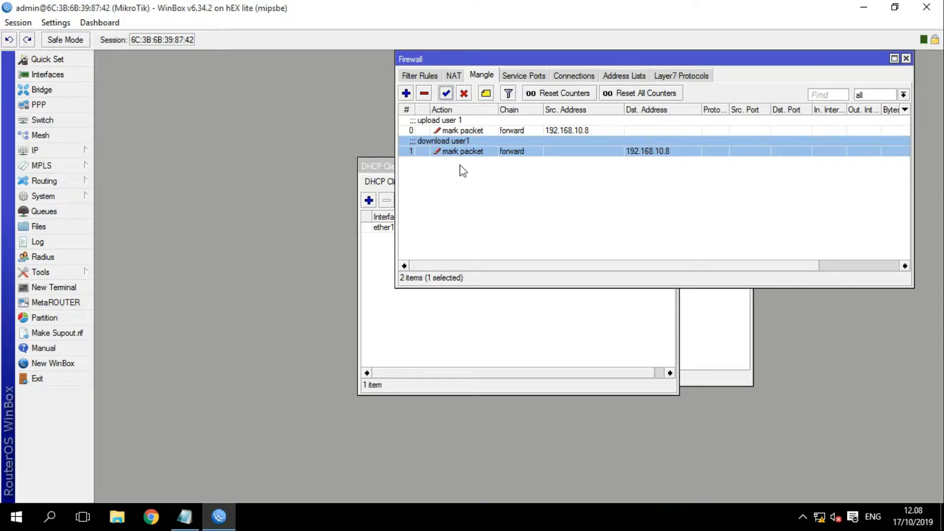
left_click(406, 93)
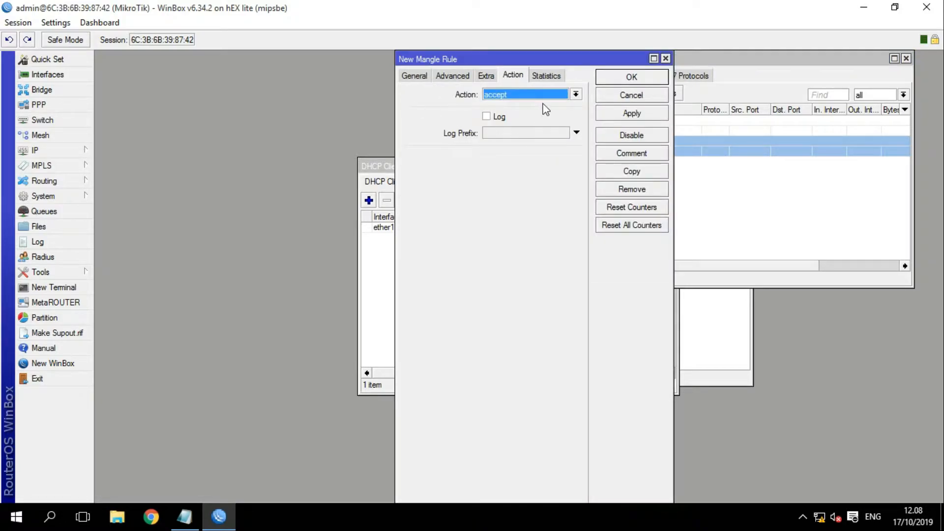
left_click(415, 76)
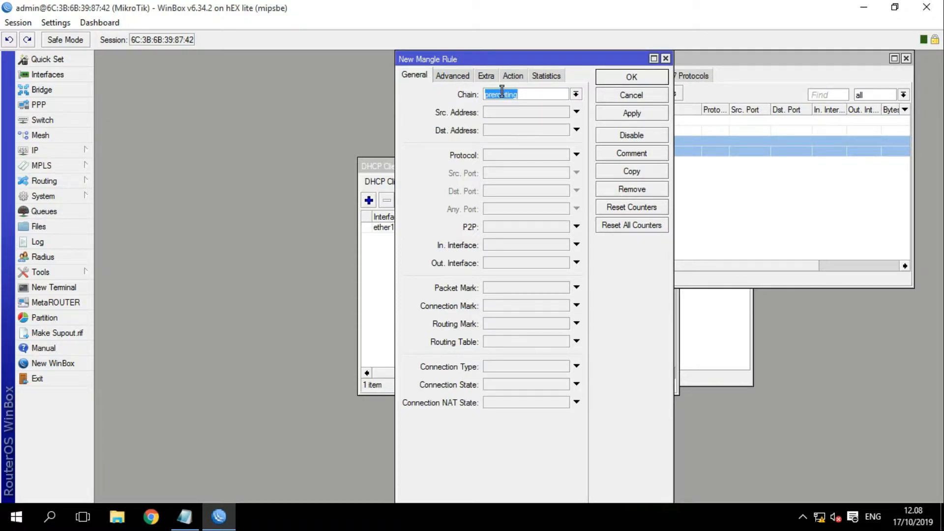
left_click(666, 58)
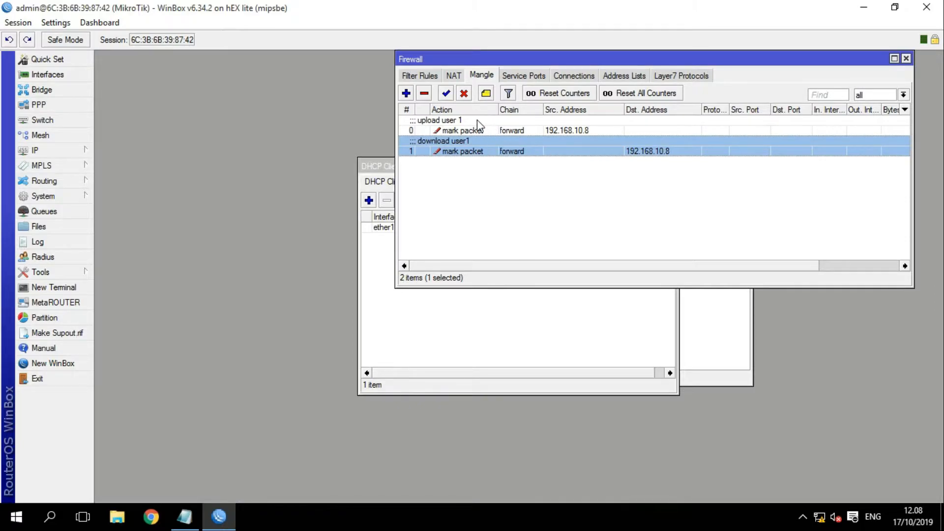
- Start another mangle rule and look up the second user's IP address in the Notepad notes
left_click(406, 93)
left_click(575, 94)
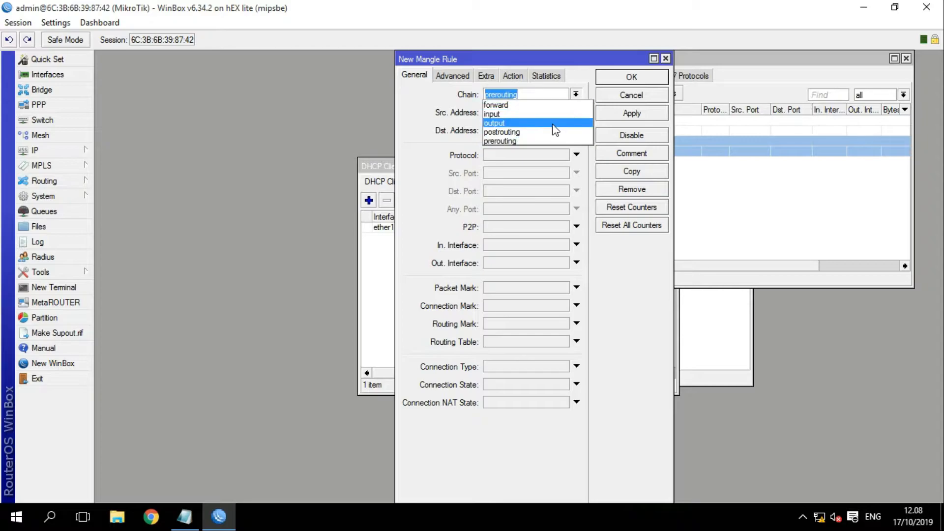
left_click(185, 517)
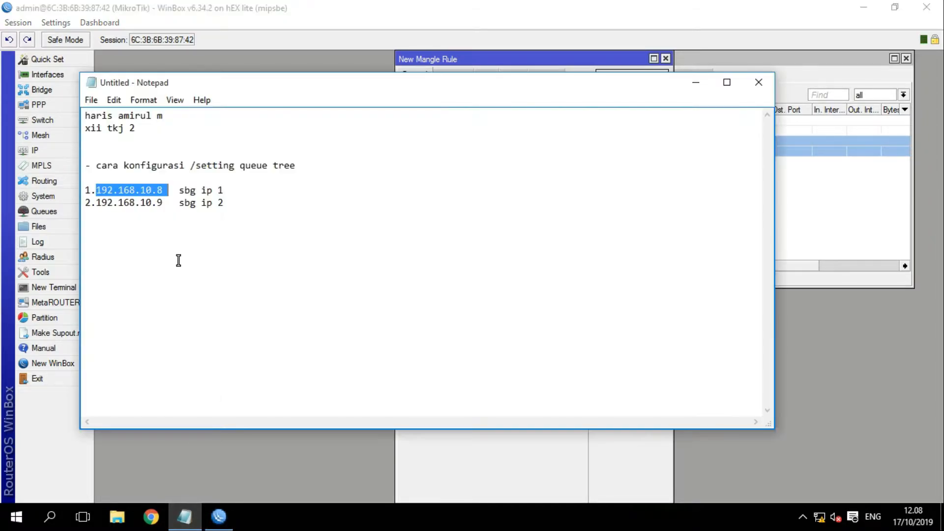
left_click_drag(166, 203, 93, 203)
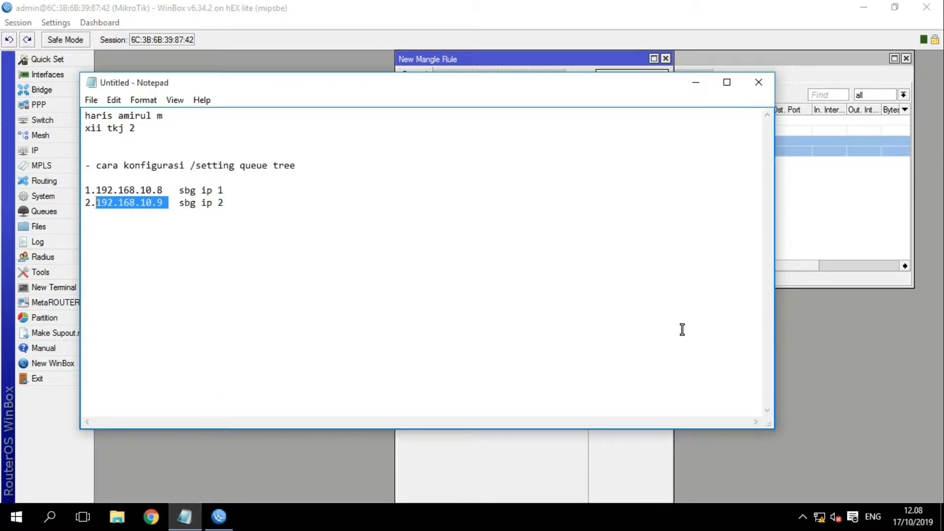
left_click(851, 368)
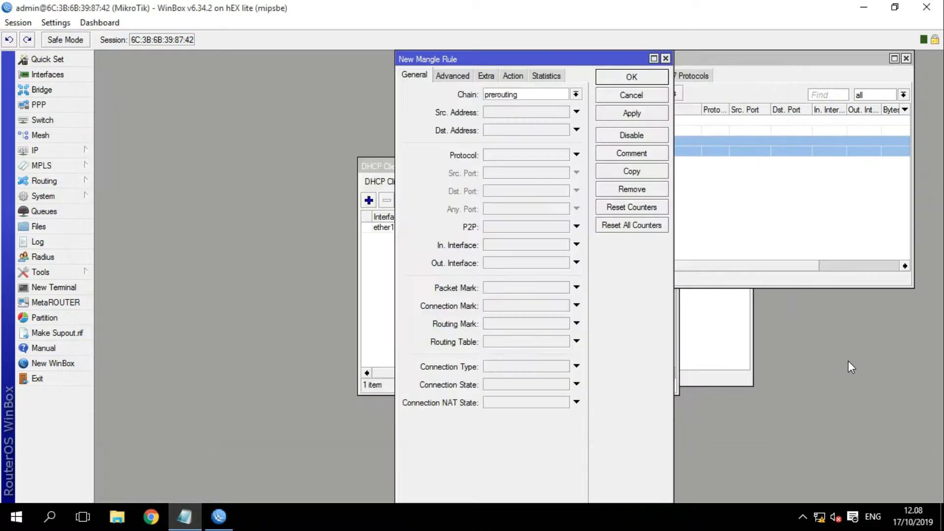
- Set the second user's mangle rule to source address 192.168.10.9 and chain forward
left_click(503, 114)
type("192.16")
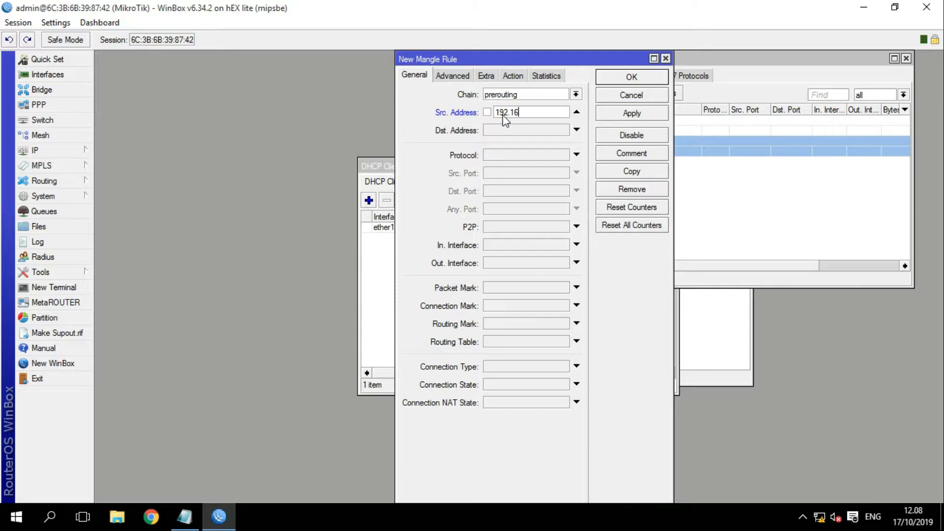
type("8.10.9")
left_click(574, 96)
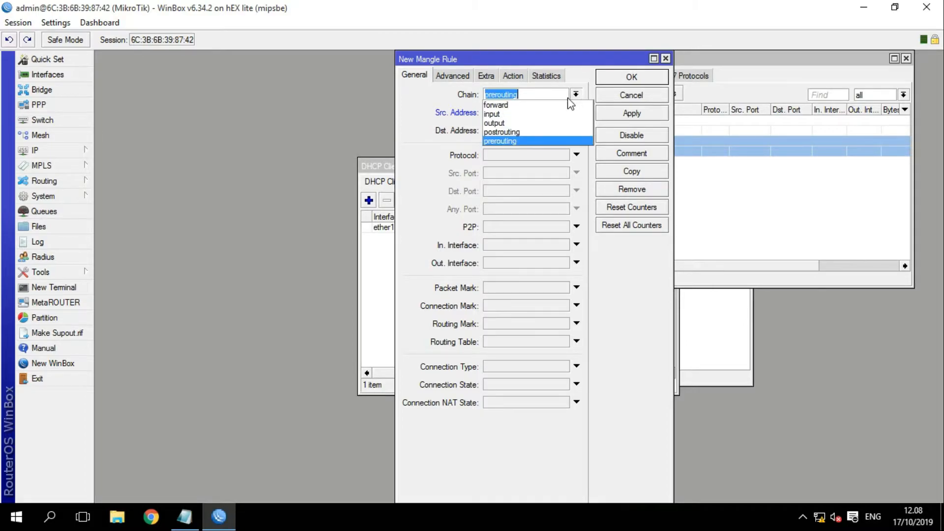
left_click(537, 99)
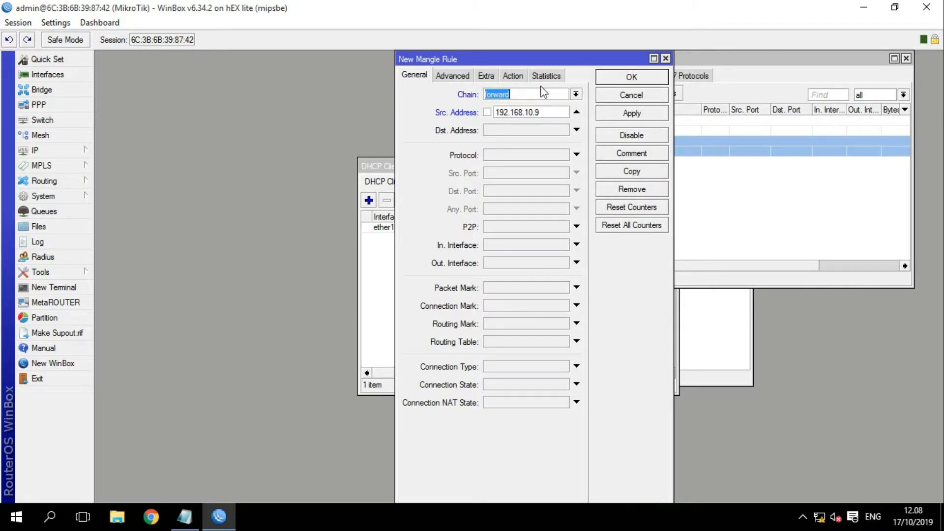
- Set the rule for 192.168.10.9 to the mark packet action with the new packet mark upl_user2
left_click(513, 76)
left_click(566, 93)
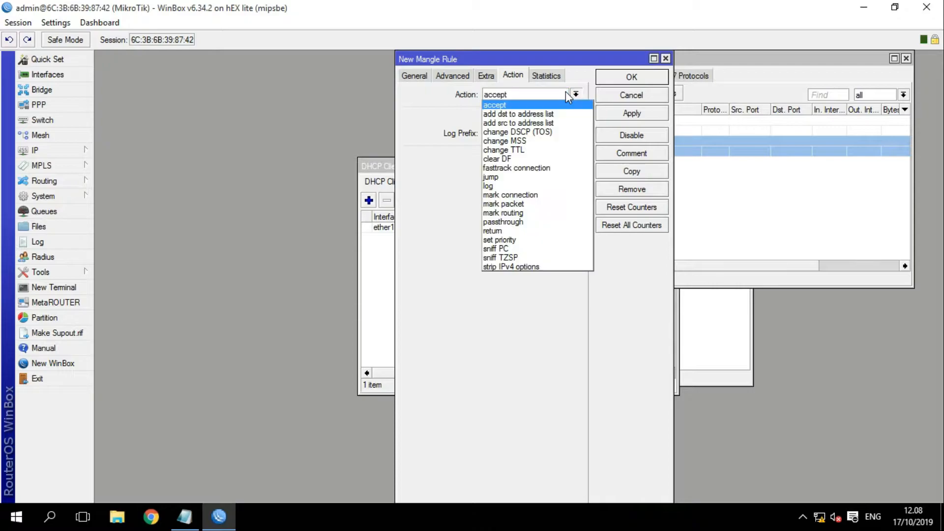
left_click(555, 205)
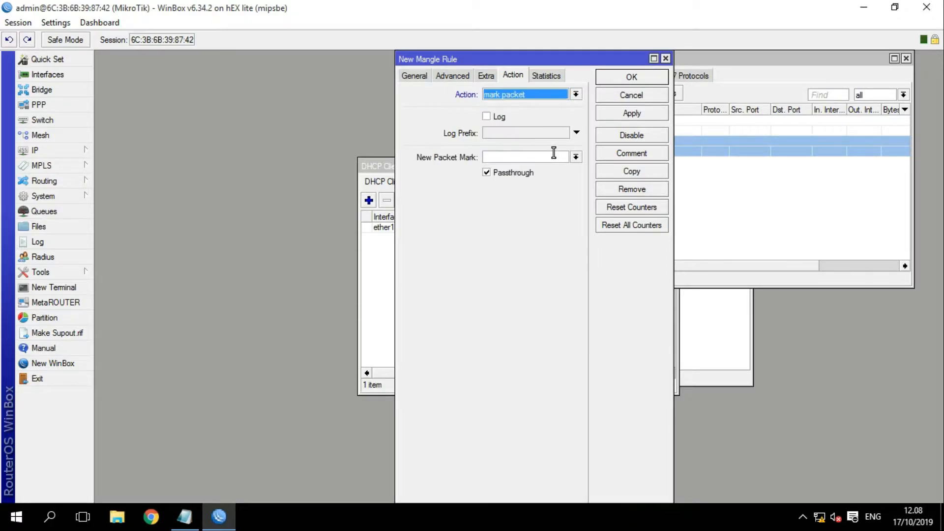
left_click(576, 157)
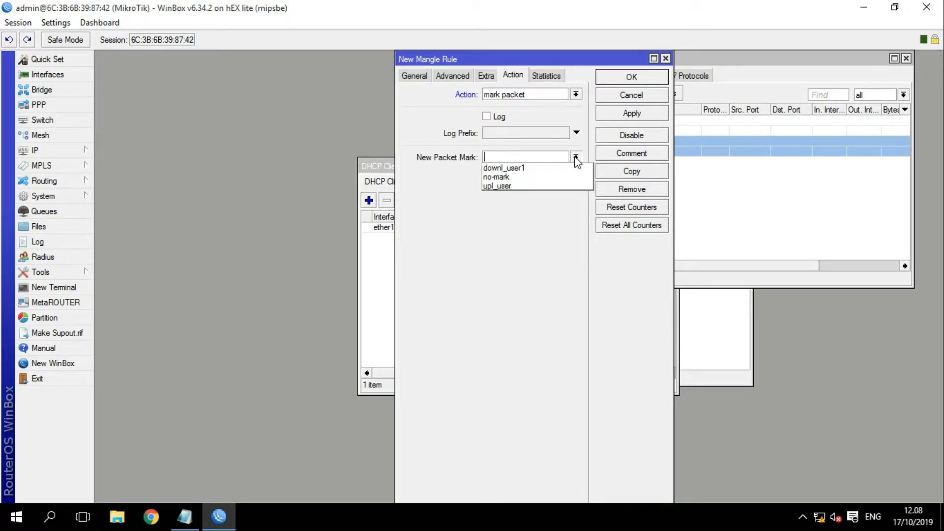
left_click(529, 156)
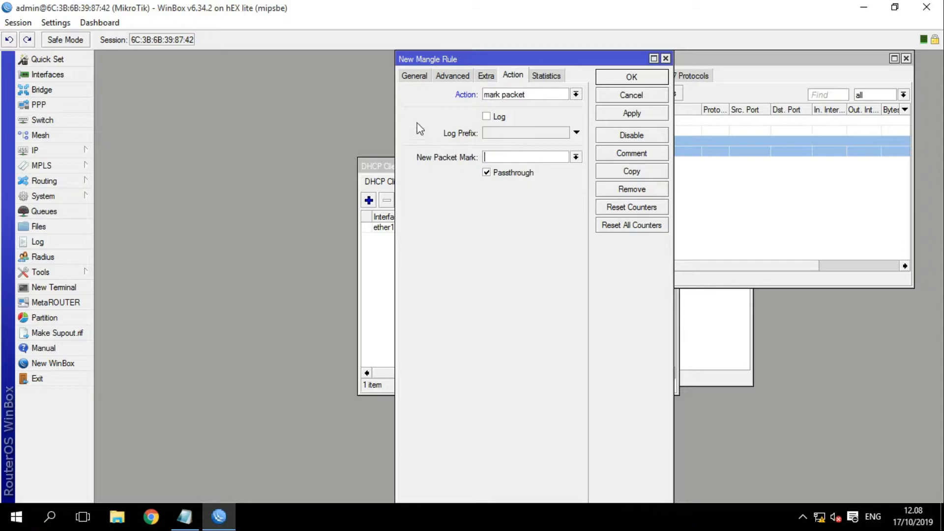
left_click(414, 75)
left_click(541, 77)
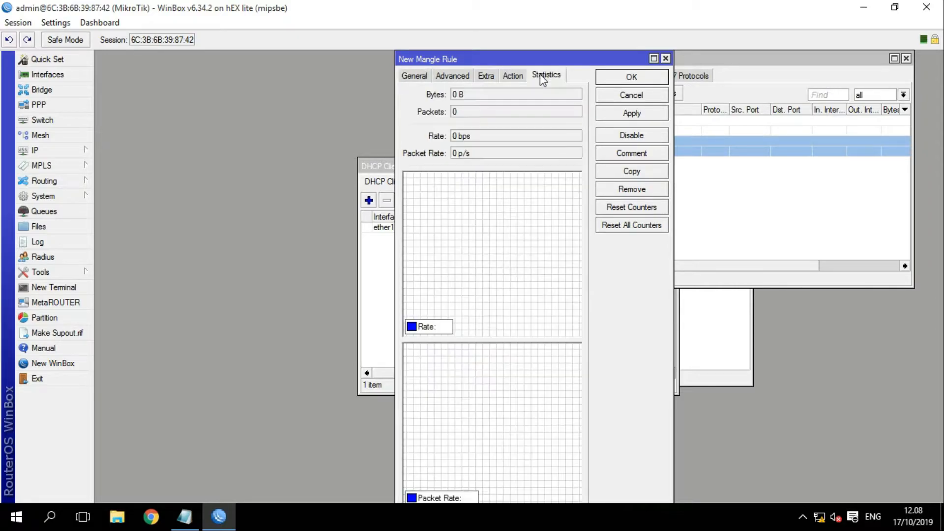
left_click(512, 76)
left_click(503, 157)
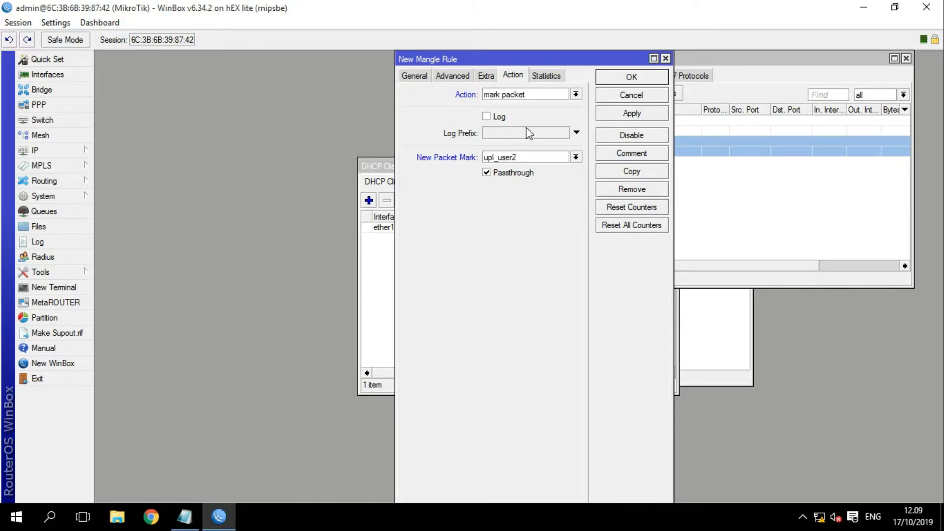
- Turn off passthrough for the 192.168.10.9 upload mangle rule and save the rule
left_click(531, 173)
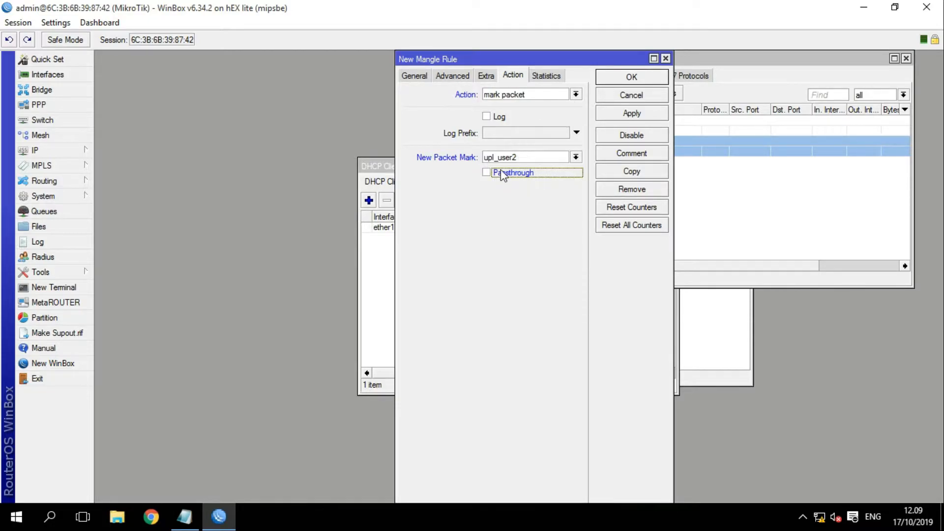
left_click(631, 114)
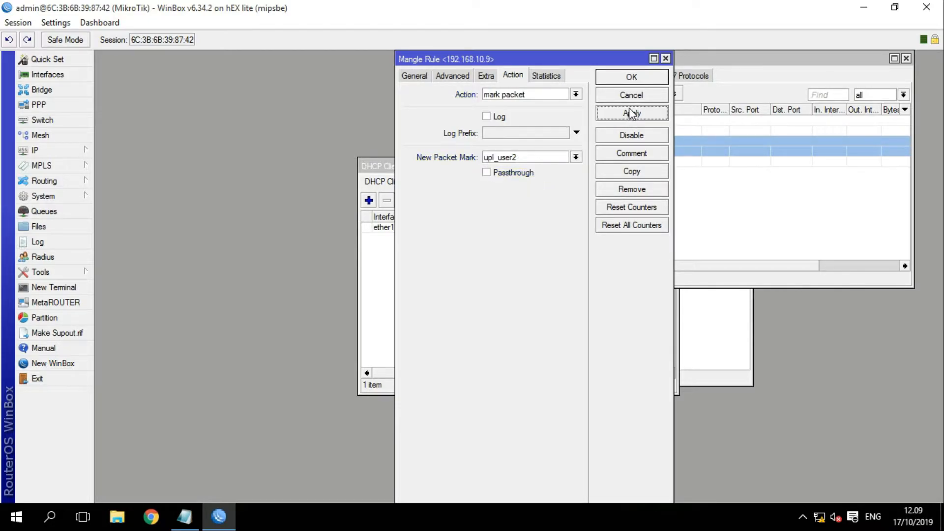
left_click(632, 77)
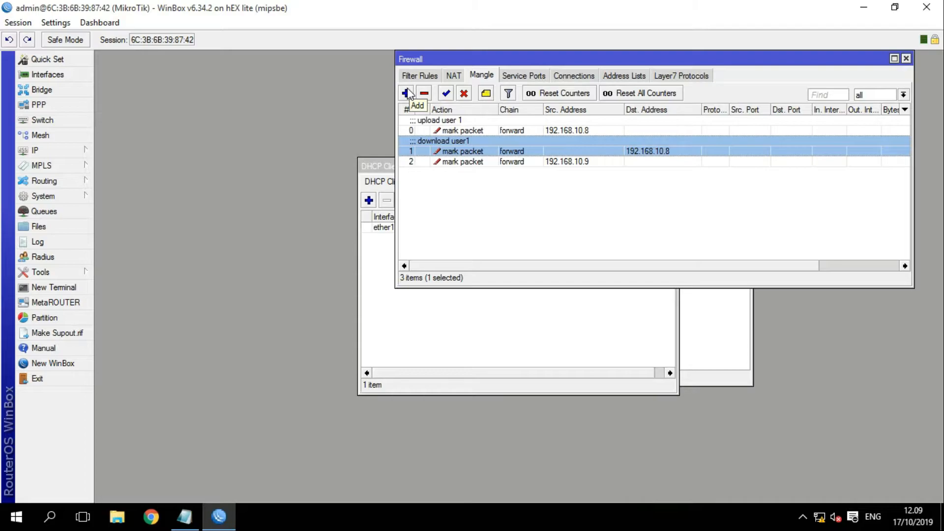
- Add the comment "upload user 2" to the mangle rule with source address 192.168.10.9 and save it
double_click(528, 162)
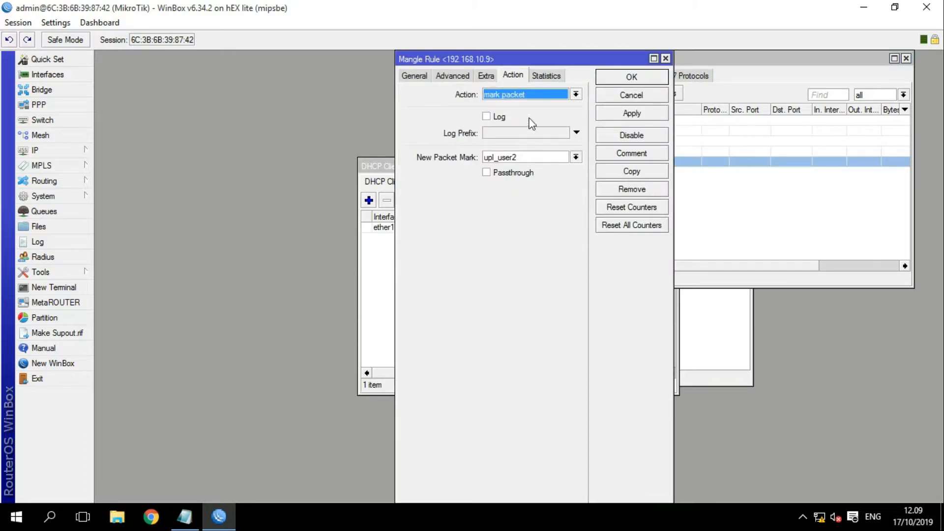
left_click(485, 79)
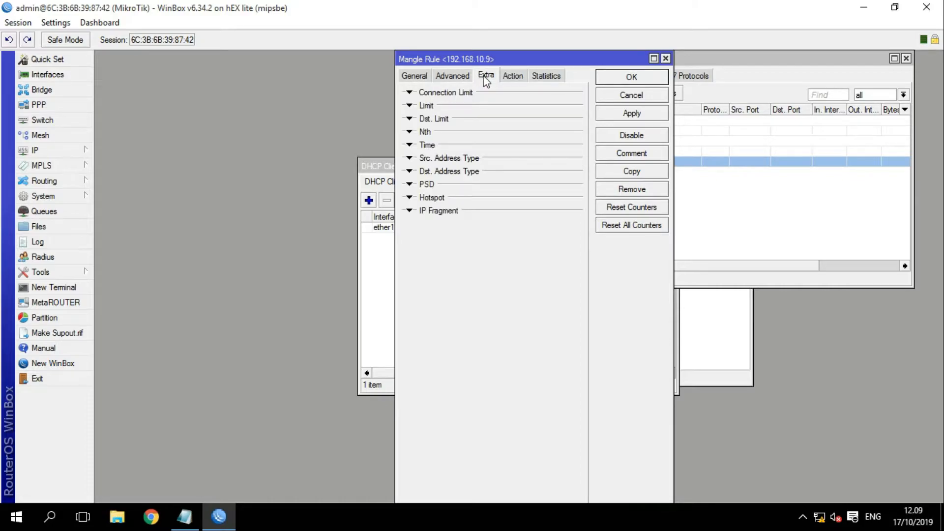
left_click(521, 77)
left_click(636, 155)
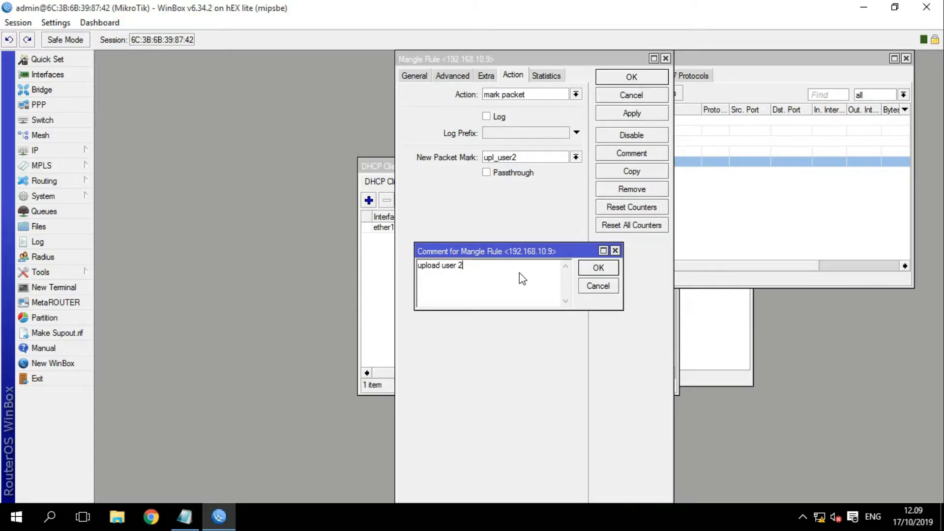
left_click(599, 268)
left_click(629, 114)
left_click(632, 79)
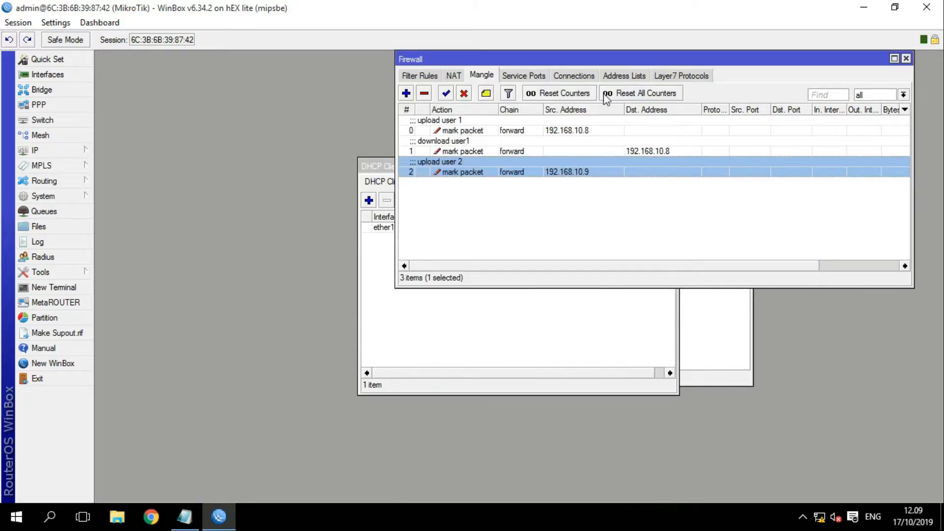
- Start another mangle rule with destination address 192.168.10.9 and chain forward
left_click(406, 93)
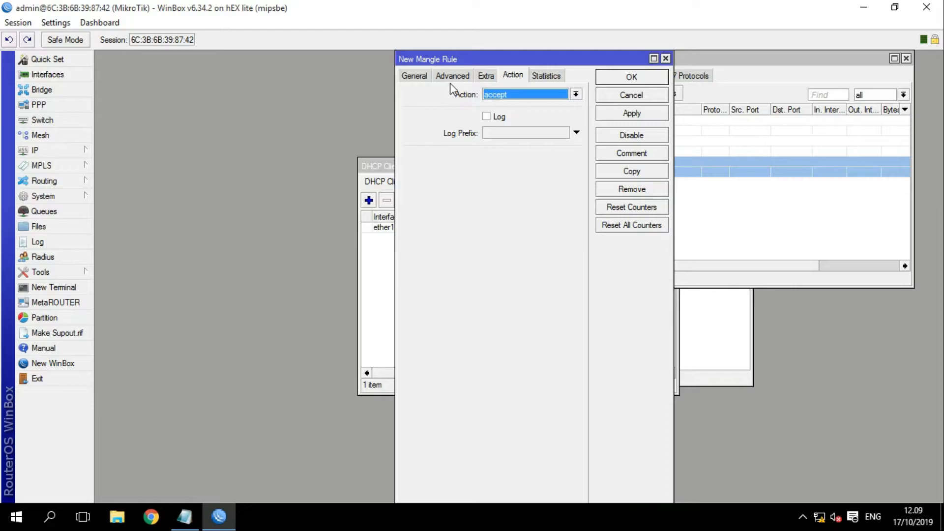
left_click(403, 73)
left_click(511, 129)
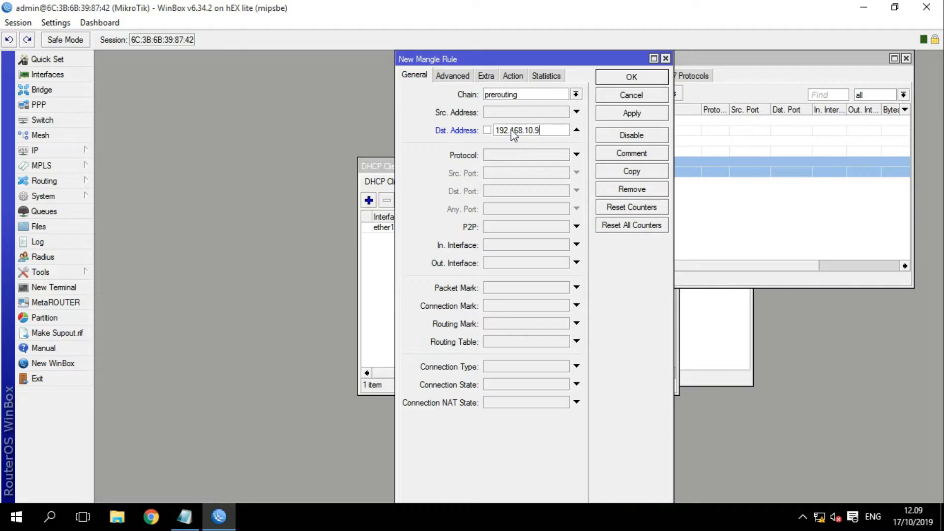
left_click(576, 94)
left_click(541, 110)
- Set the rule's action to mark packet with the new packet mark down_user2 and passthrough off
left_click(514, 76)
left_click(574, 95)
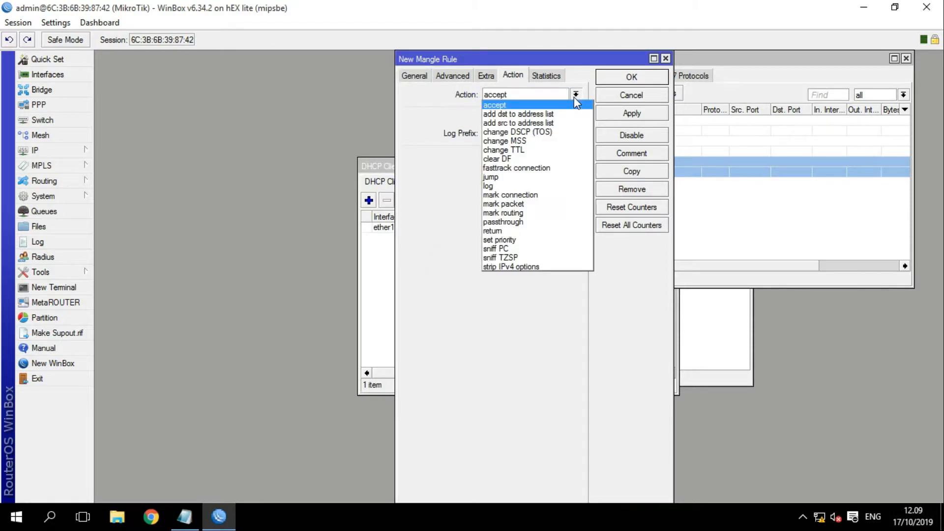
left_click(548, 205)
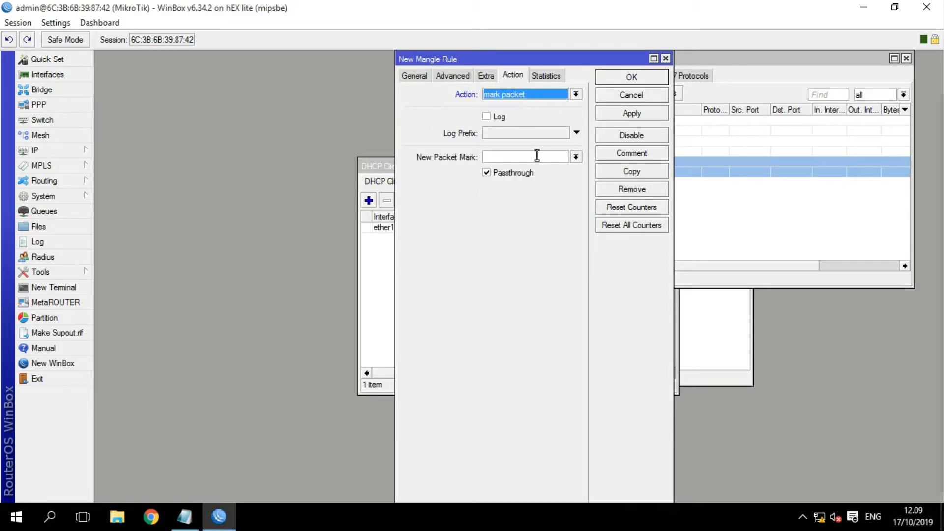
left_click(494, 175)
left_click(576, 158)
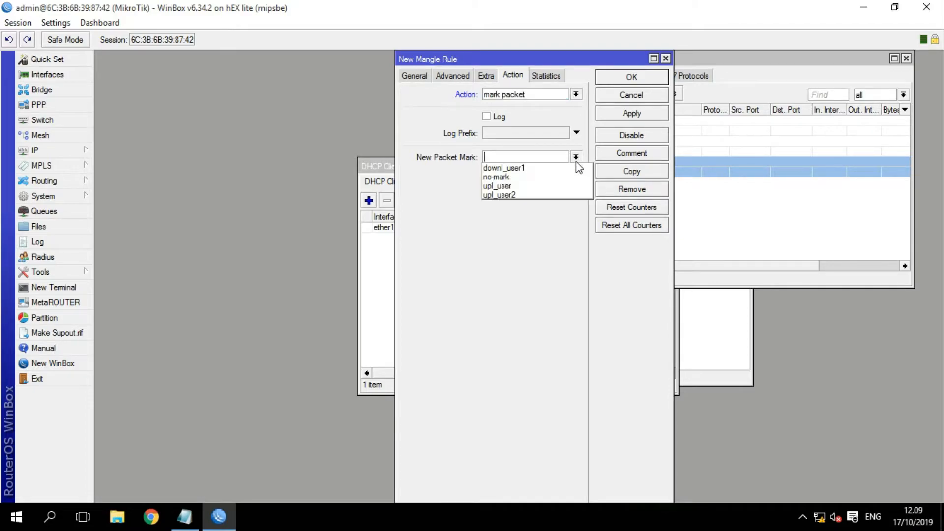
left_click(537, 157)
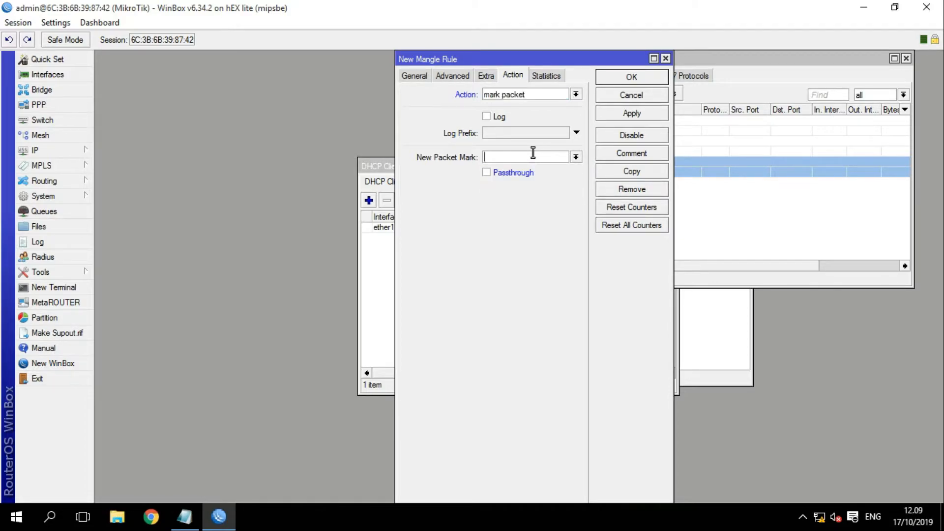
type("down_user2")
- Add the comment "download user 2" to the new mangle rule and save it
left_click(635, 154)
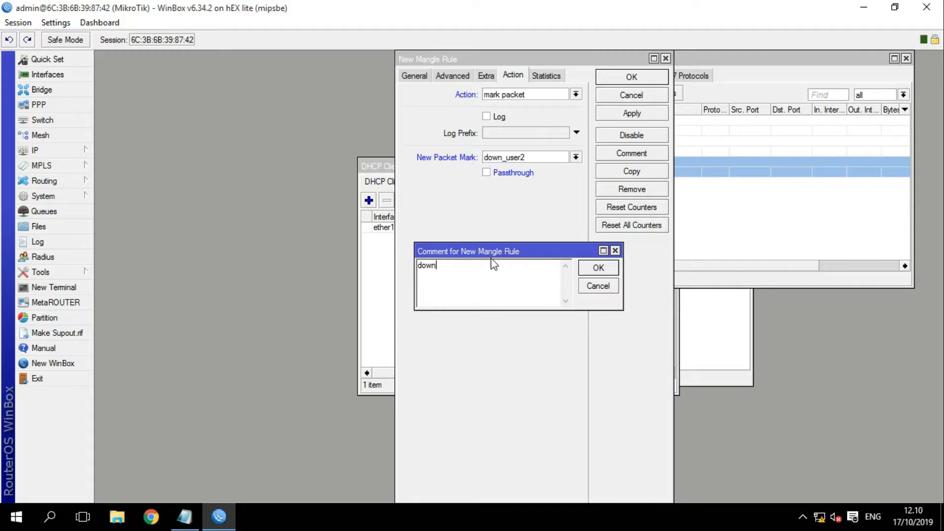
type("download user 2")
left_click(598, 268)
left_click(639, 115)
left_click(631, 79)
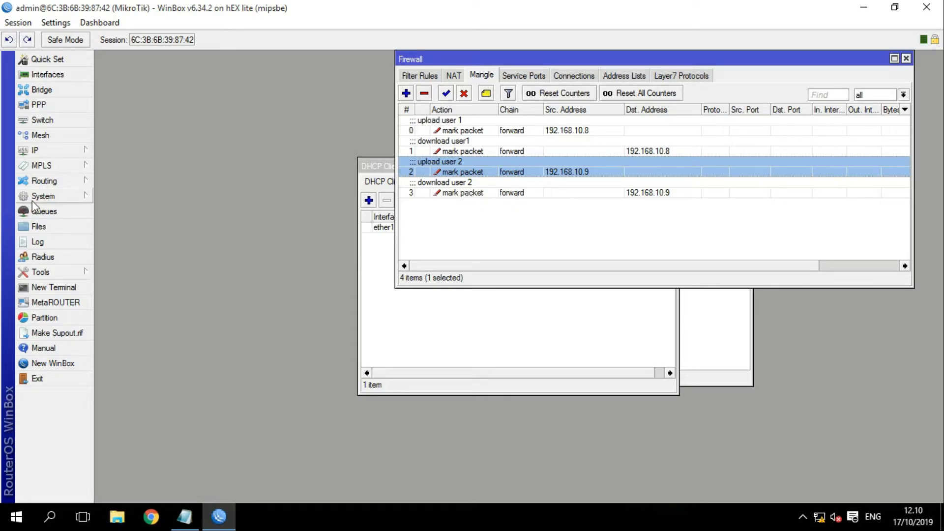
- Start a new queue type in the queue list, named pcq_download and of kind pcq
left_click(44, 211)
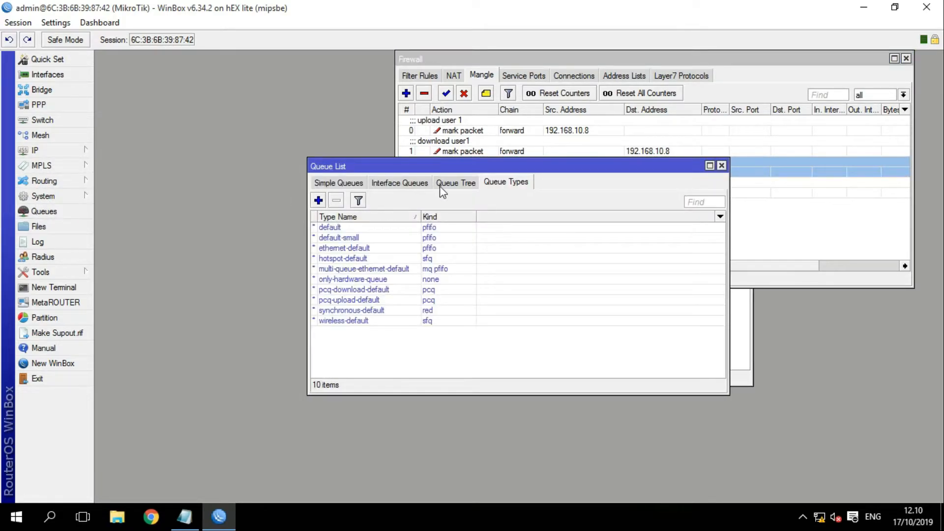
left_click(488, 182)
left_click(463, 187)
left_click(488, 182)
left_click(318, 200)
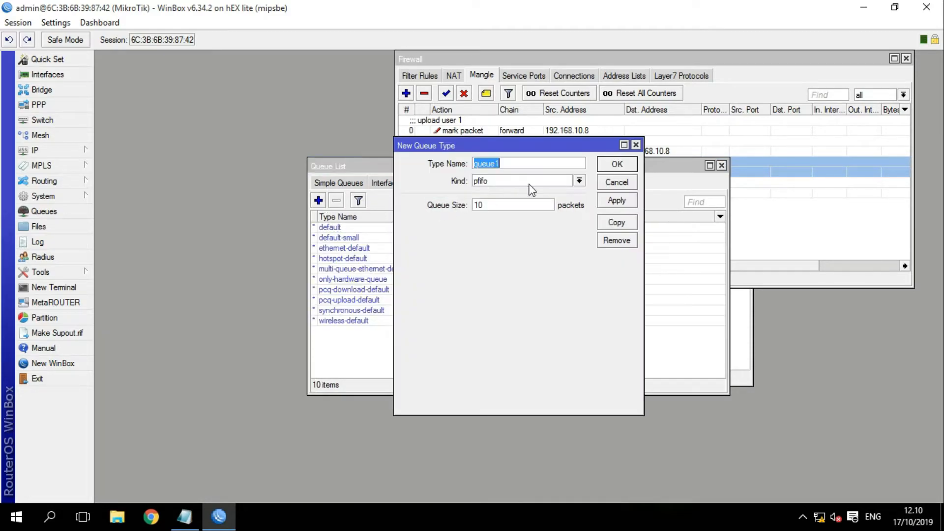
type("d")
key("BackSpace")
type("pcq_download")
left_click(579, 181)
left_click(526, 218)
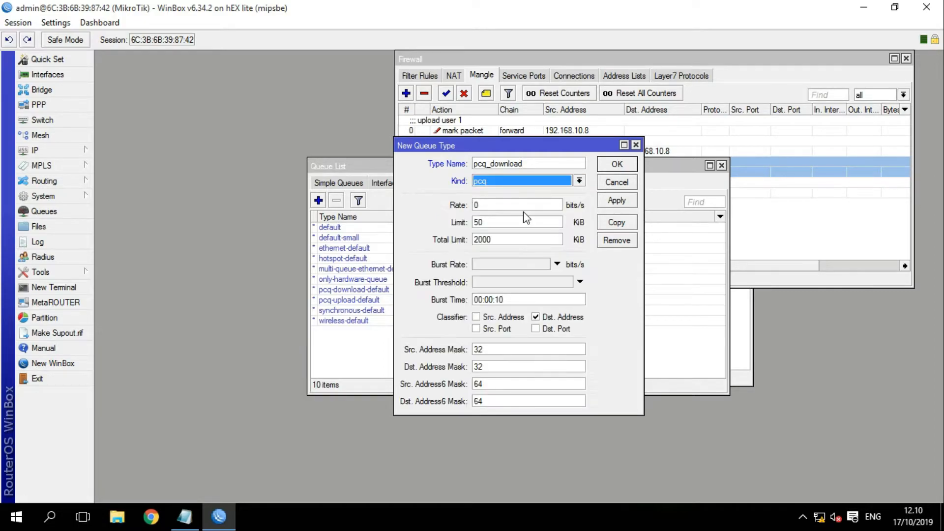
- Add Dst. Port to the classifier of the pcq_download queue type, save it and close its window
left_click(538, 329)
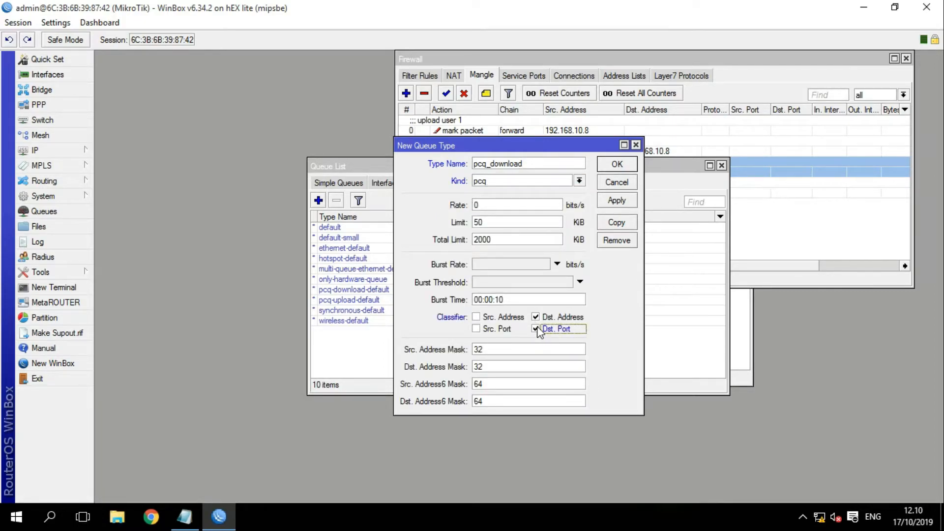
left_click(617, 201)
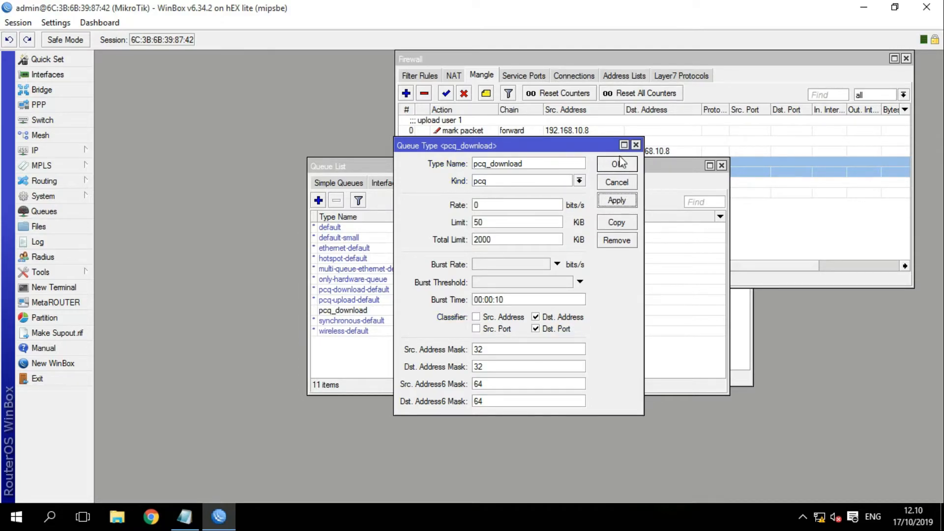
left_click(636, 146)
- Create a second download queue type named pcq_downloadd of kind pcq, adding Dst. Port to its classifier
left_click(412, 93)
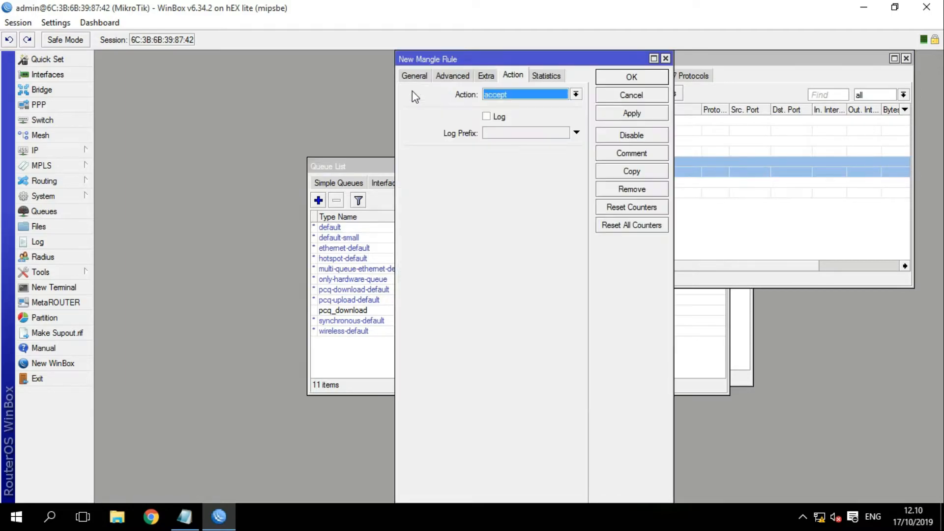
left_click(357, 300)
left_click(318, 201)
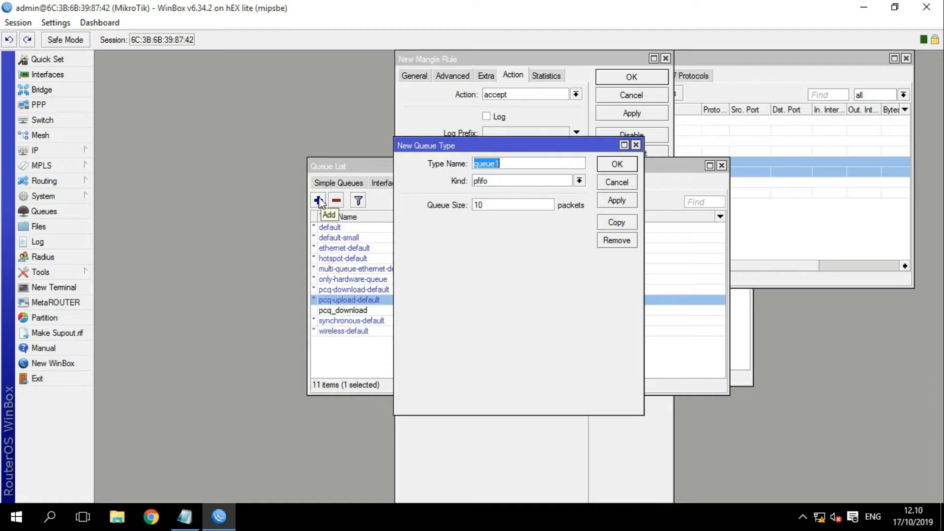
key("BackSpace")
type("pcq_downloadd")
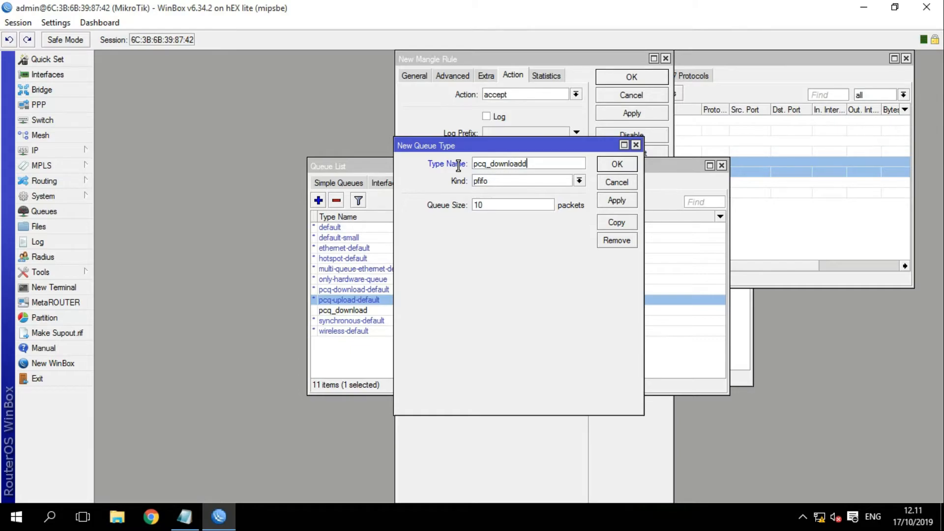
left_click(497, 183)
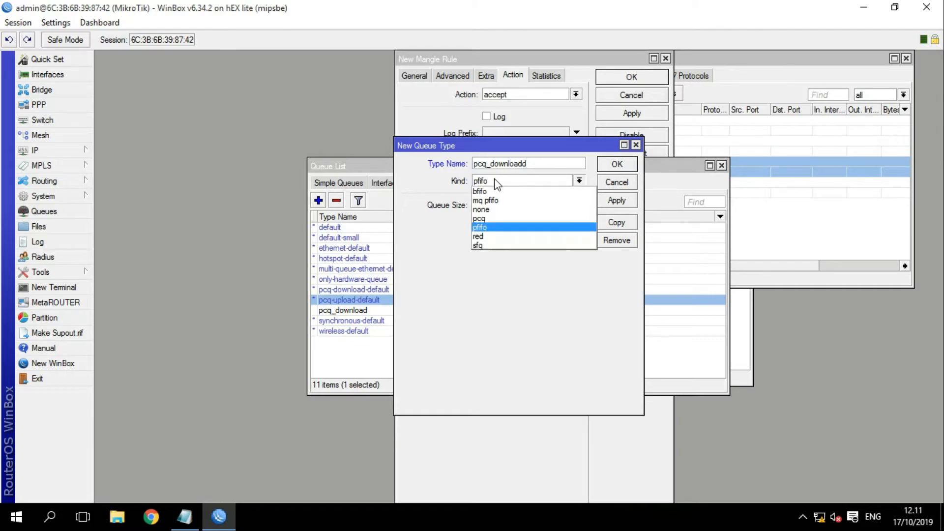
left_click(509, 218)
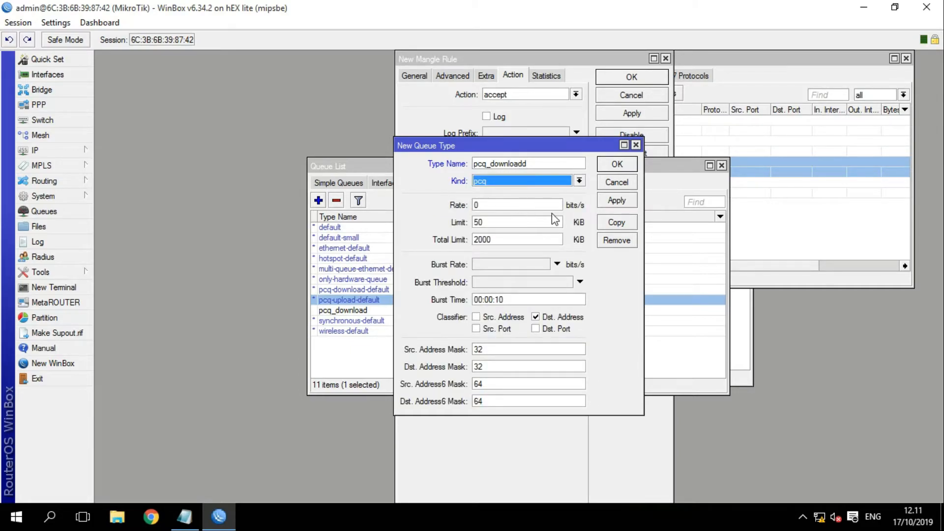
left_click(536, 329)
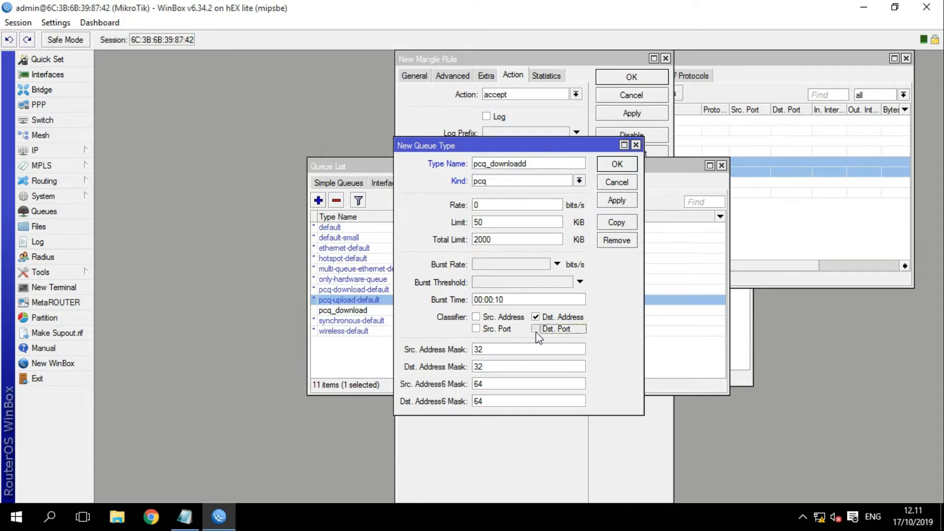
left_click(628, 201)
left_click(621, 165)
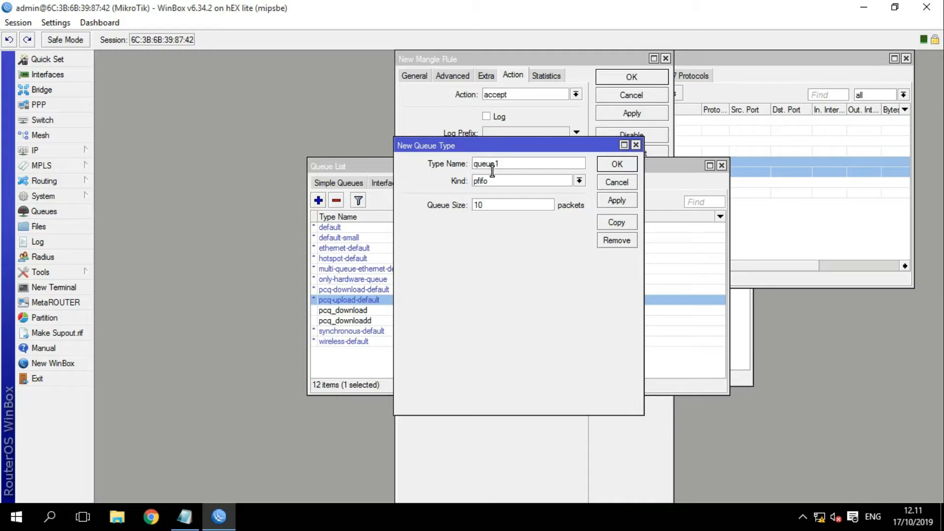
- Create a queue type named upload of kind pcq, classified by Src. Address and Src. Port instead of Dst. Address
key("BackSpace")
type("upload")
left_click(580, 180)
left_click(571, 218)
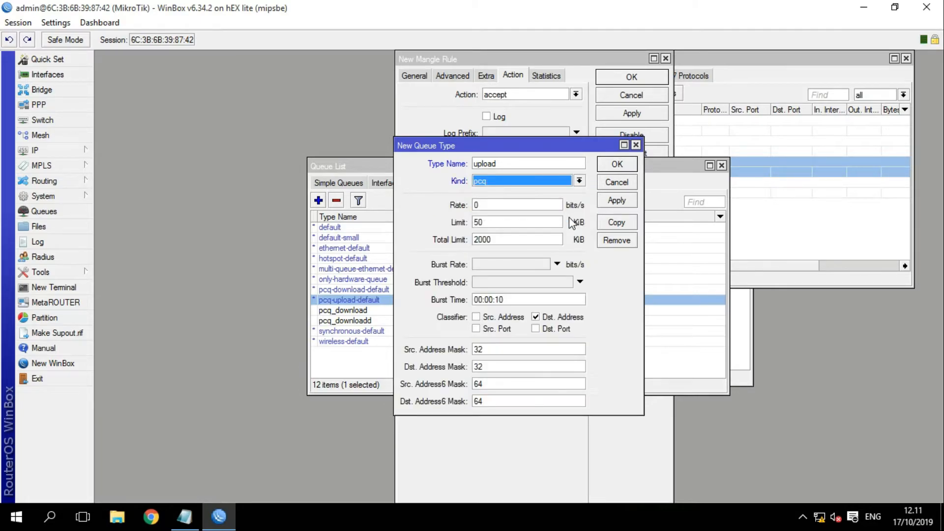
left_click(476, 316)
left_click(476, 329)
left_click(535, 317)
left_click(617, 200)
left_click(617, 164)
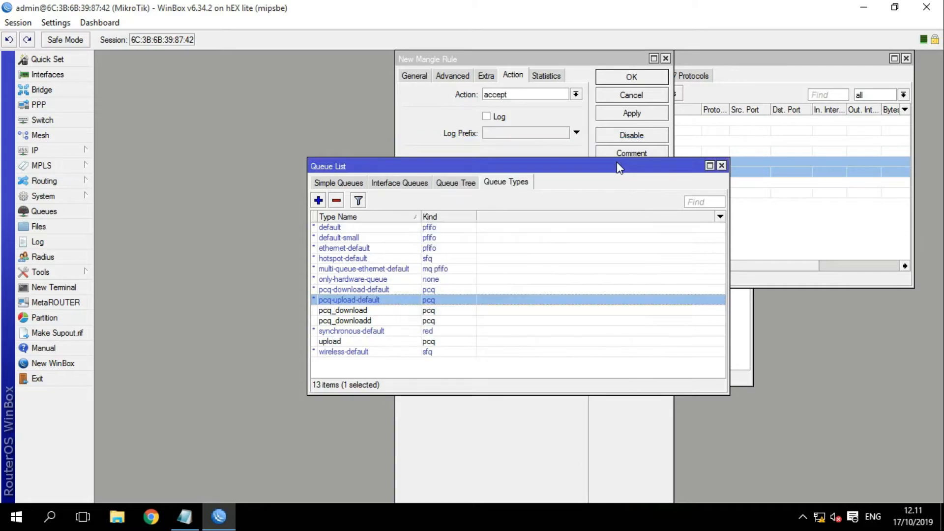
- Start a second upload queue type named uploadd and of kind pcq
left_click(319, 200)
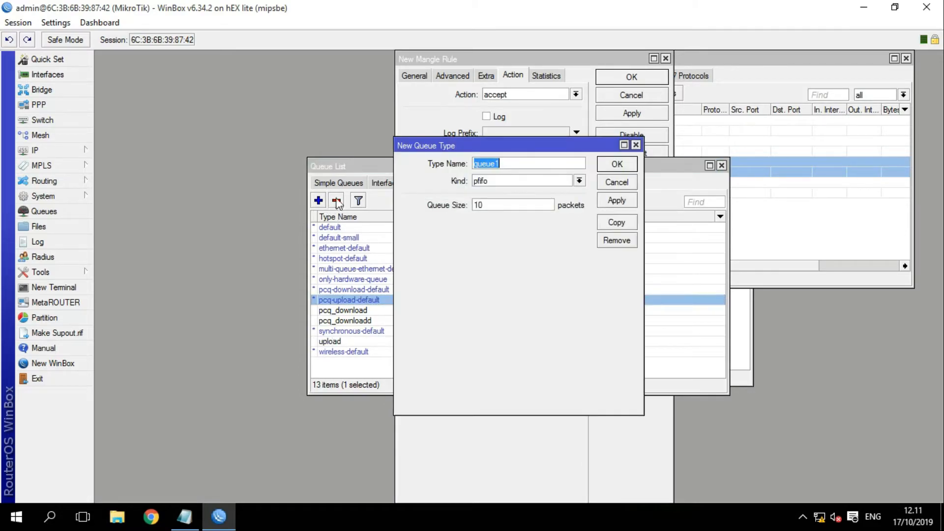
key("BackSpace")
type("oplua")
key("BackSpace")
key("BackSpace")
key("BackSpace")
key("BackSpace")
key("BackSpace")
type("uploadd")
left_click(579, 181)
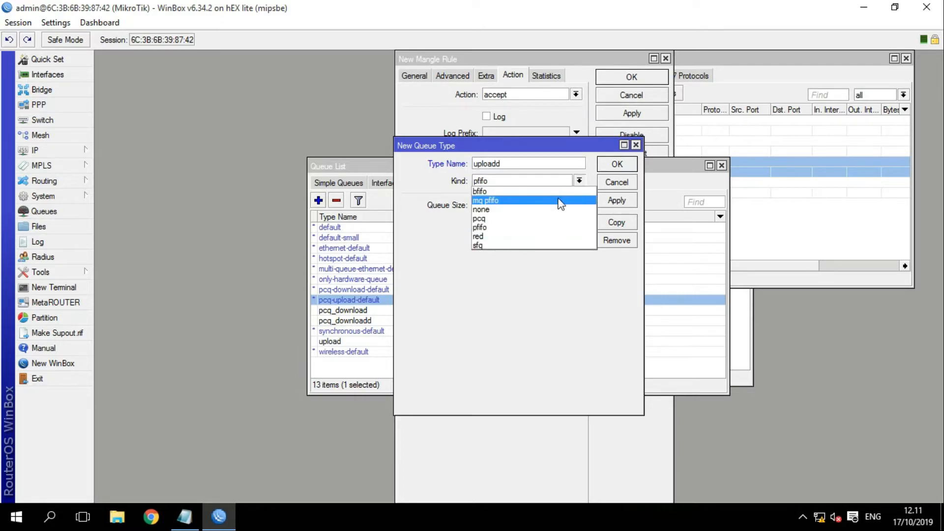
left_click(555, 220)
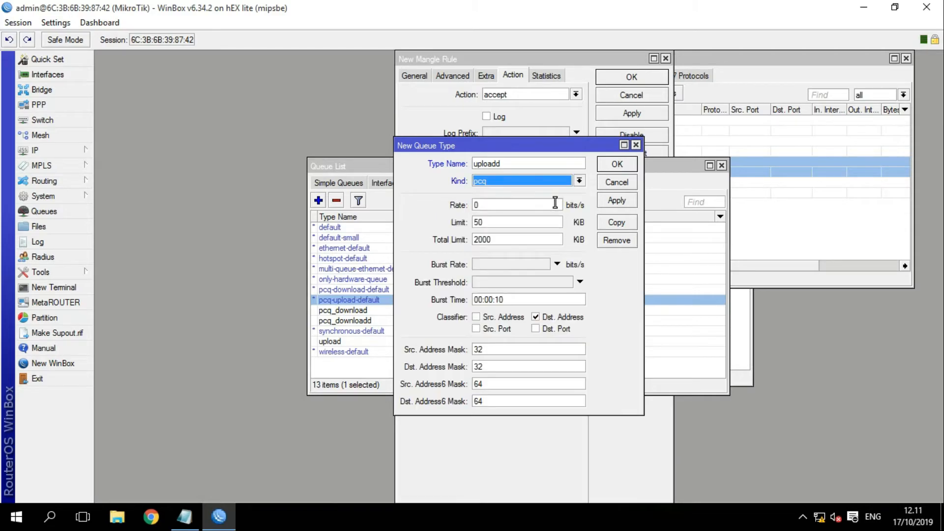
- Set the uploadd classifier to Src. Address and Src. Port without Dst. Address, and save the queue type
left_click(477, 317)
left_click(476, 329)
left_click(535, 317)
left_click(615, 199)
left_click(616, 166)
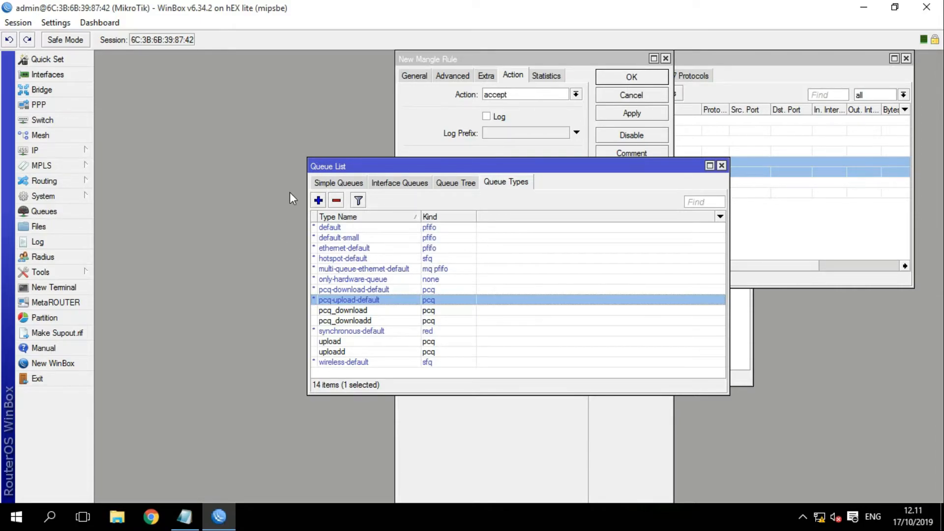
- Start a queue tree entry named download under the global parent with packet mark downl_user1
left_click(396, 182)
left_click(455, 183)
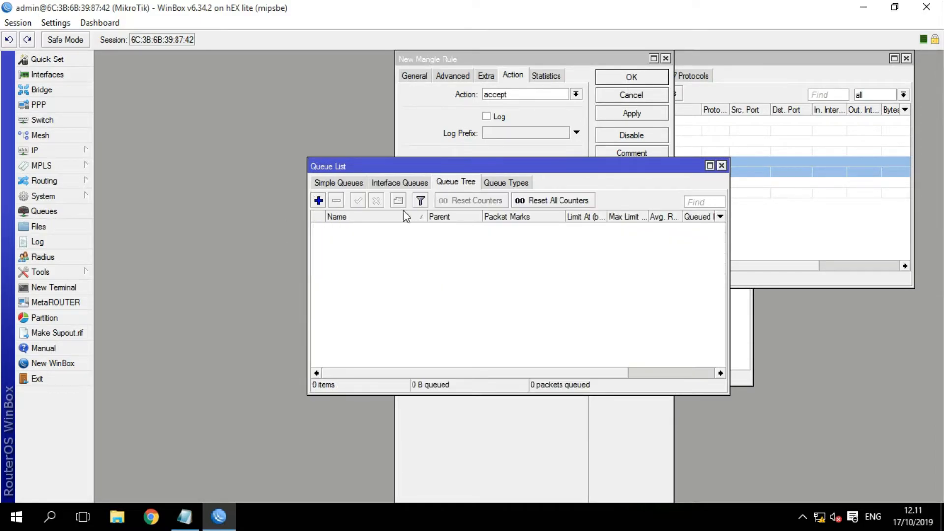
left_click(318, 200)
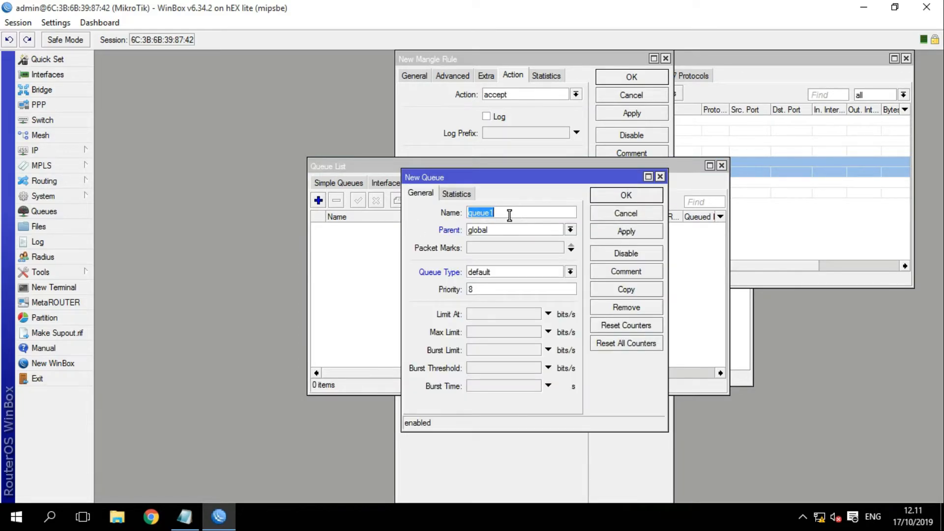
key("BackSpace")
type("download")
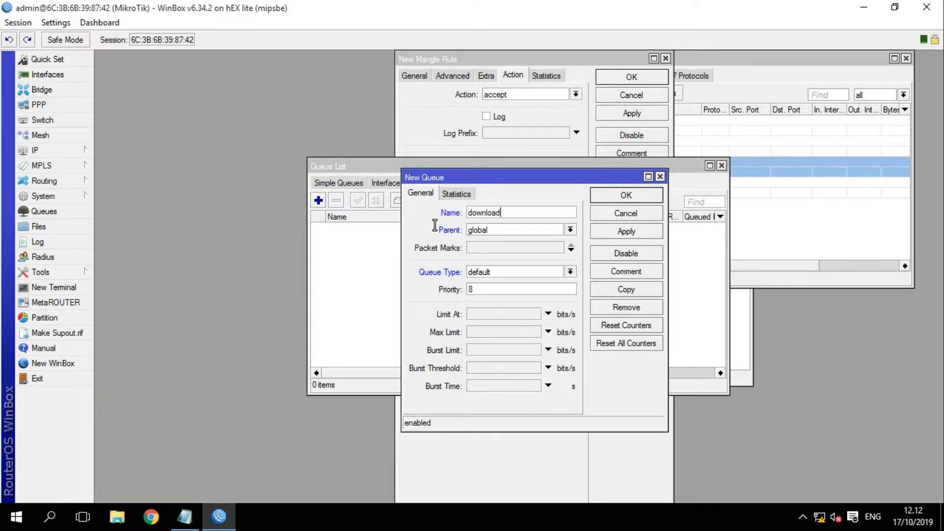
left_click(571, 249)
left_click(558, 247)
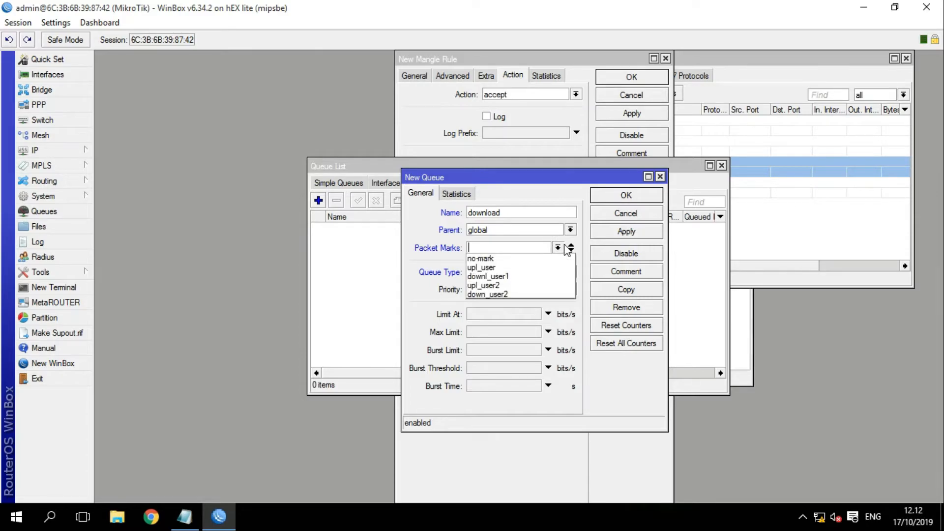
left_click(545, 275)
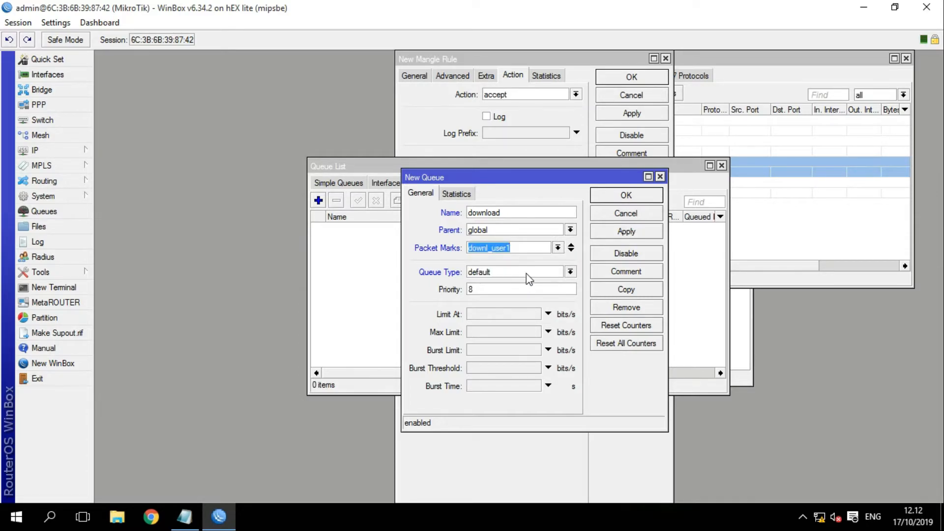
- Assign queue type pcq_download to the download queue, set Limit At and Max Limit to 2M, and save it
left_click(570, 271)
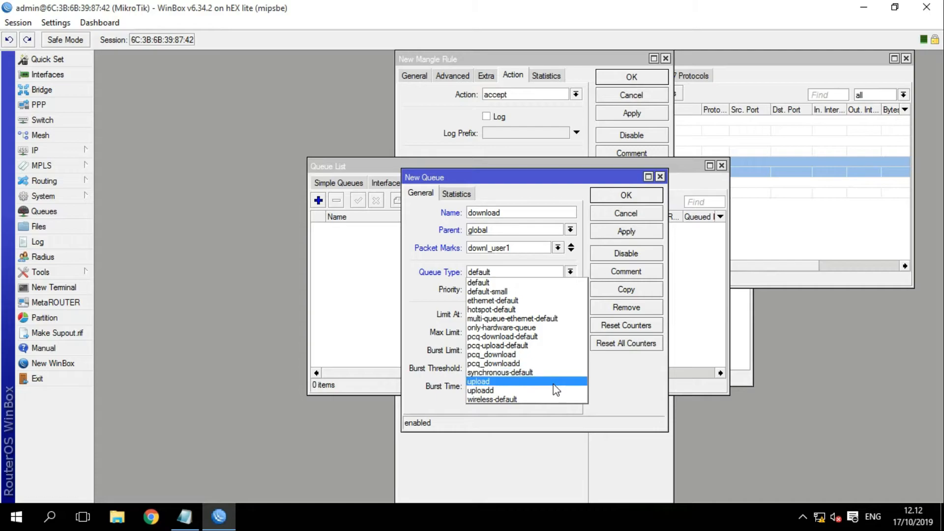
left_click(522, 354)
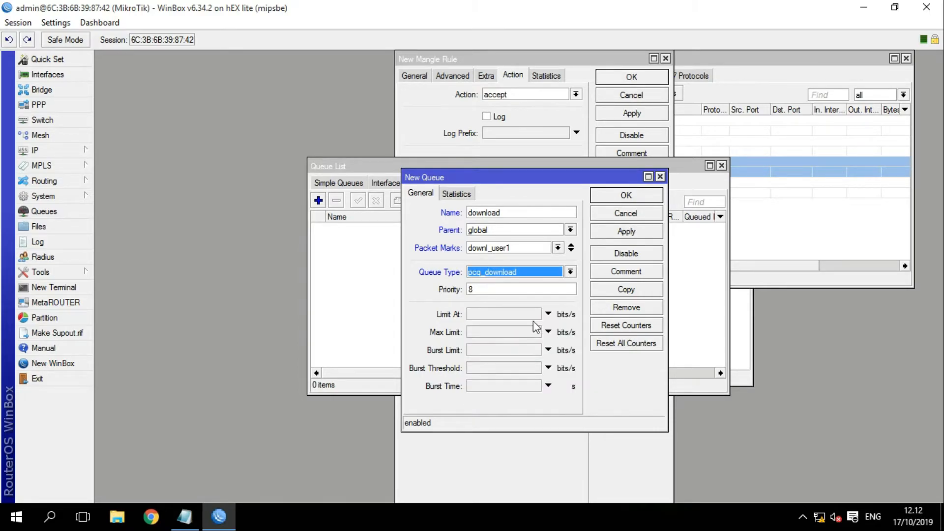
left_click(497, 332)
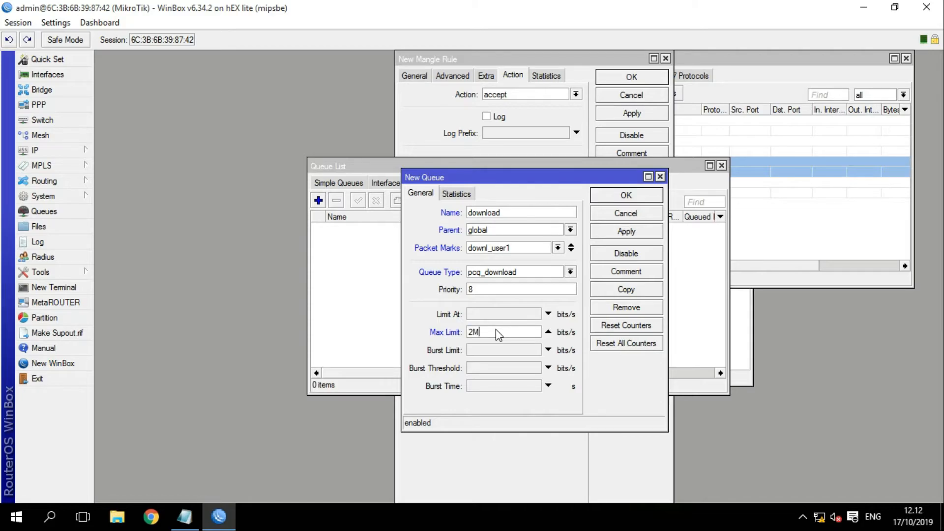
left_click(484, 313)
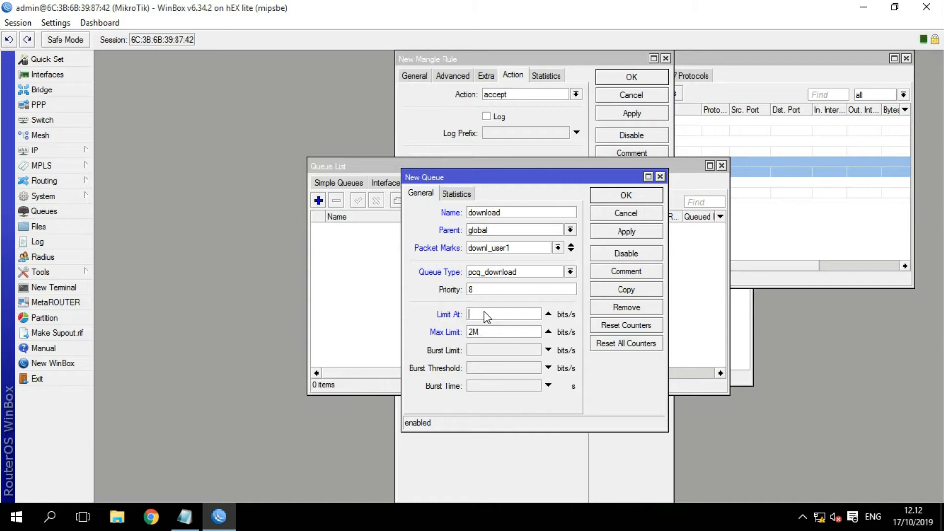
type("2M")
left_click(620, 233)
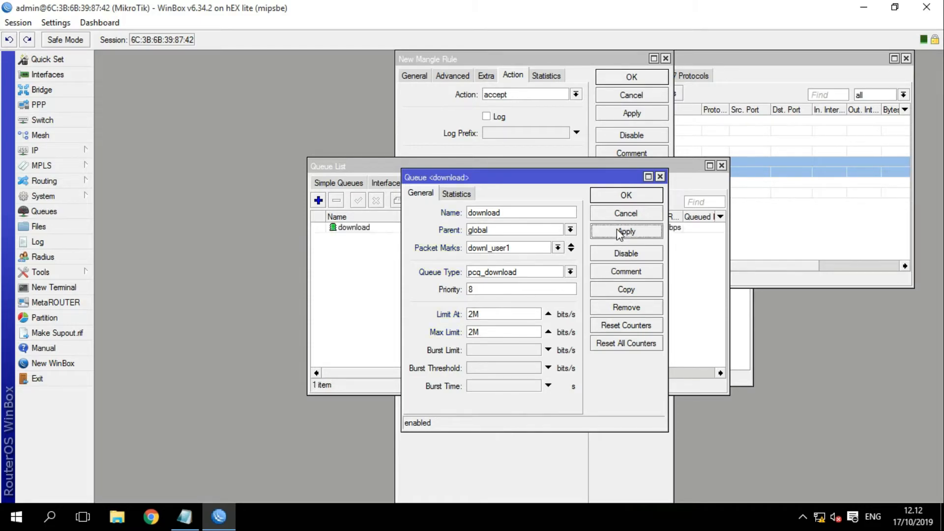
left_click(627, 200)
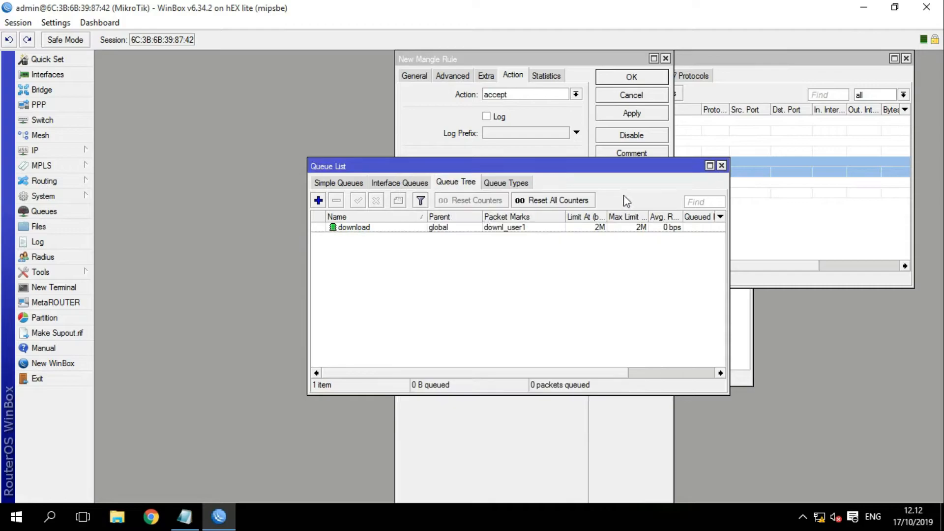
- Start another queue tree entry named downloadd with download as its parent
left_click(318, 201)
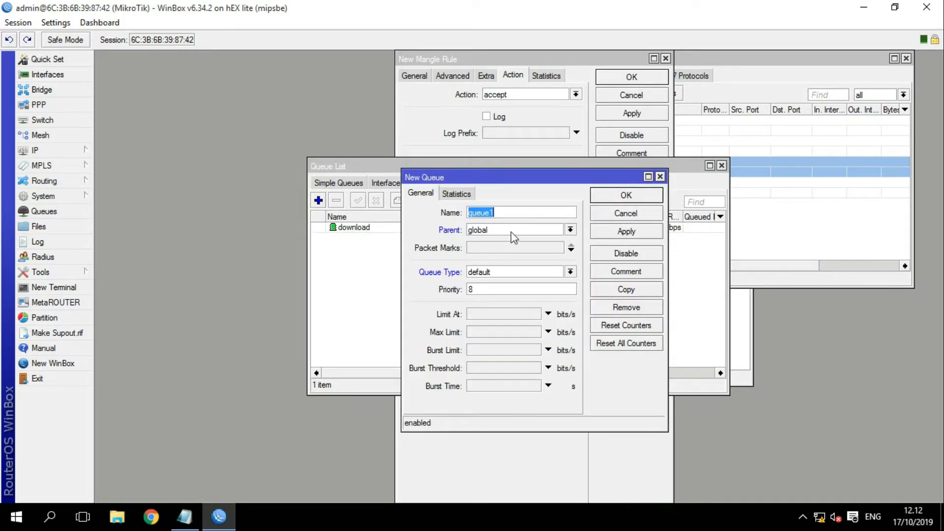
type("DOW")
key("BackSpace")
key("BackSpace")
key("BackSpace")
type("downloadd")
left_click(571, 231)
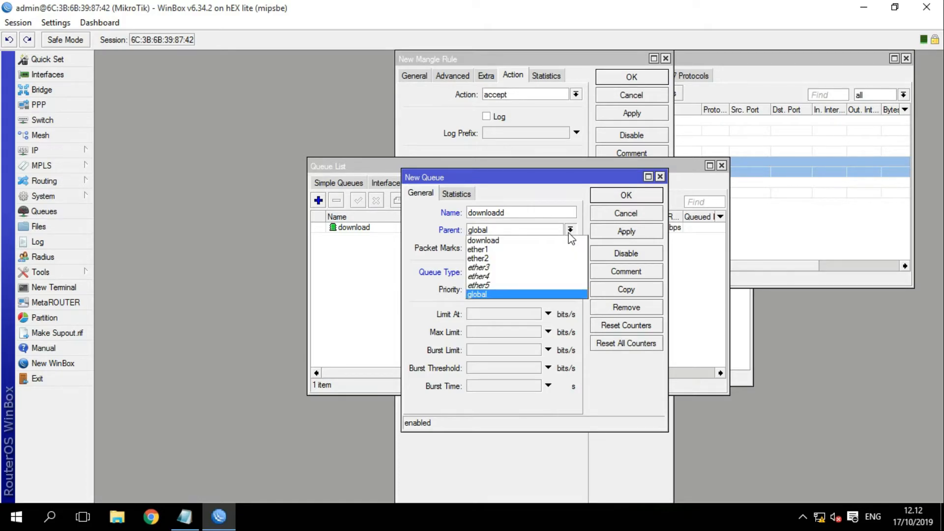
left_click(561, 241)
- Set the downloadd queue's packet mark to downl_user1 and its queue type to pcq_download
left_click(570, 248)
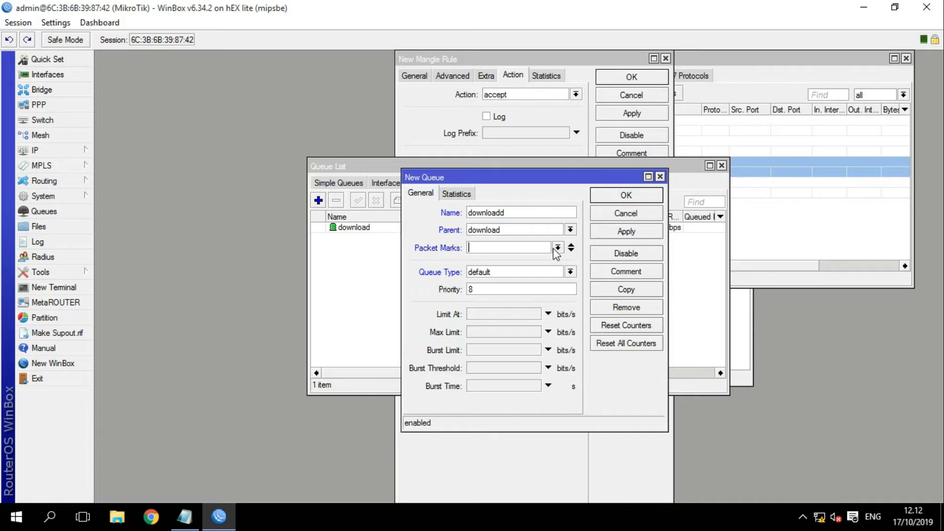
left_click(557, 248)
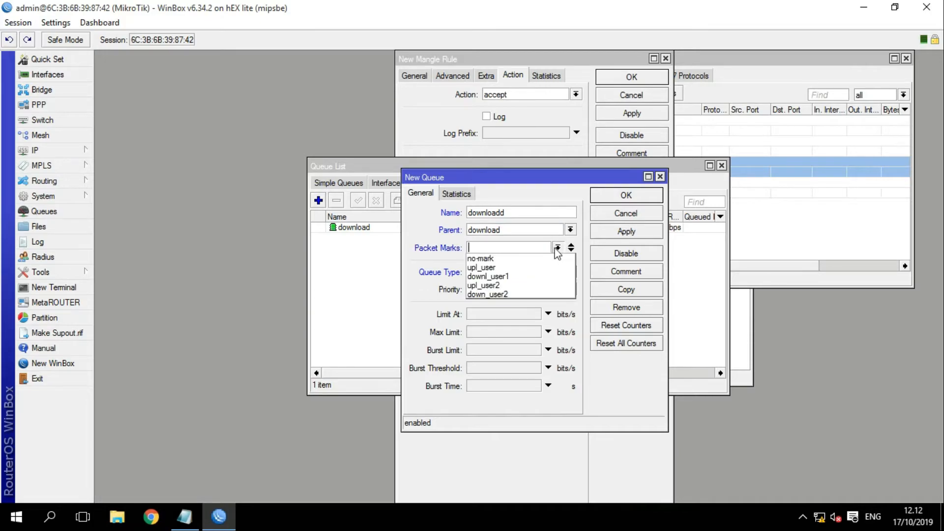
left_click(535, 276)
left_click(570, 272)
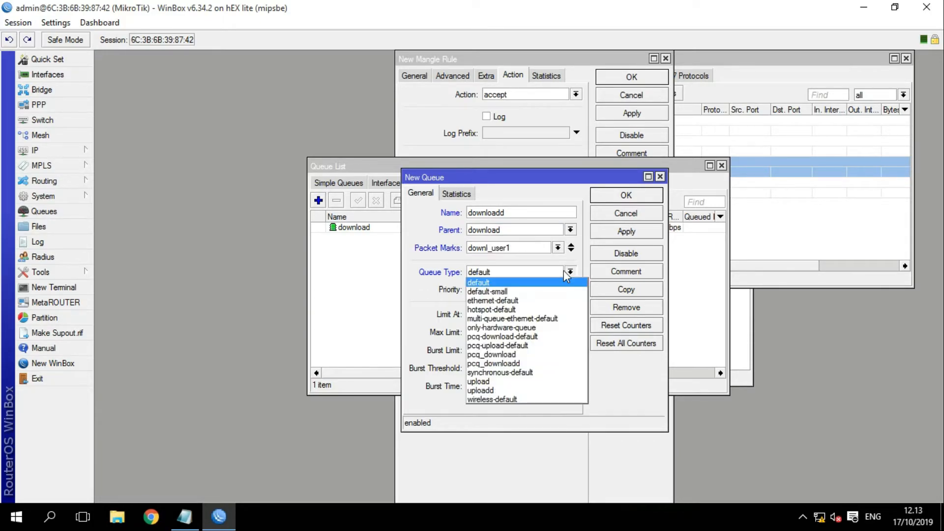
left_click(557, 355)
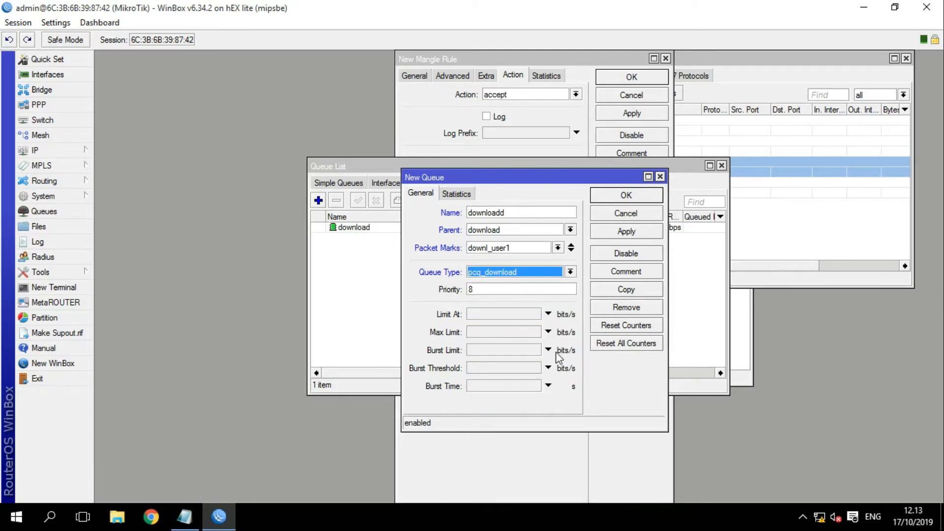
- Set the downloadd queue's Limit At and Max Limit to 2M and save the queue
left_click(515, 319)
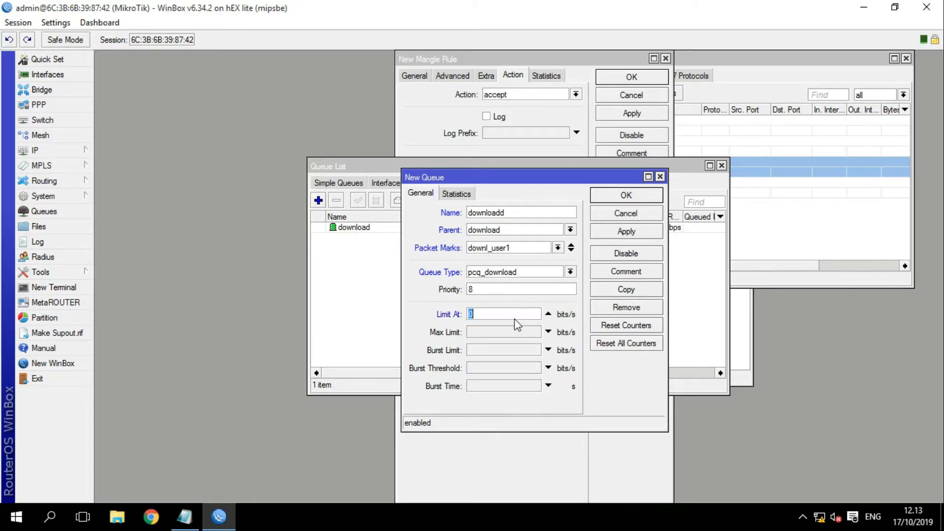
type("2m")
key("BackSpace")
type("M")
left_click(508, 330)
type("2M")
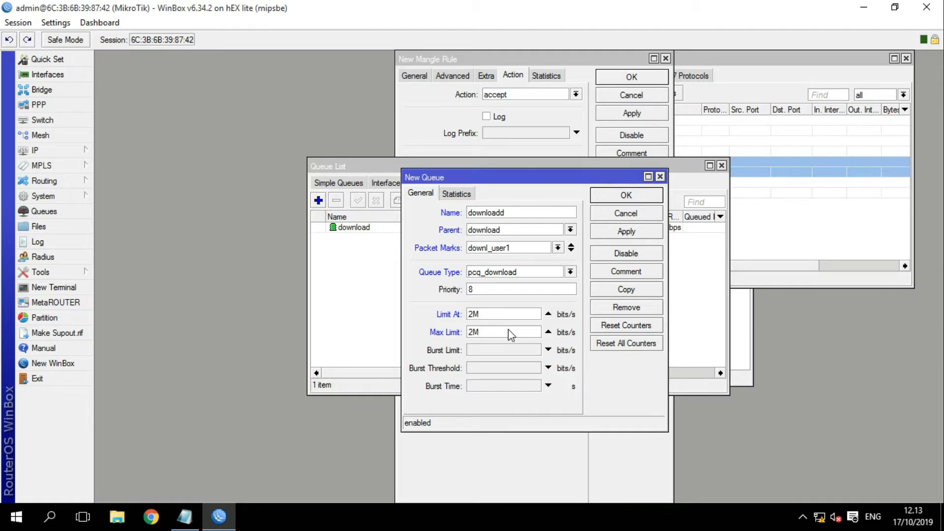
left_click(654, 232)
left_click(638, 199)
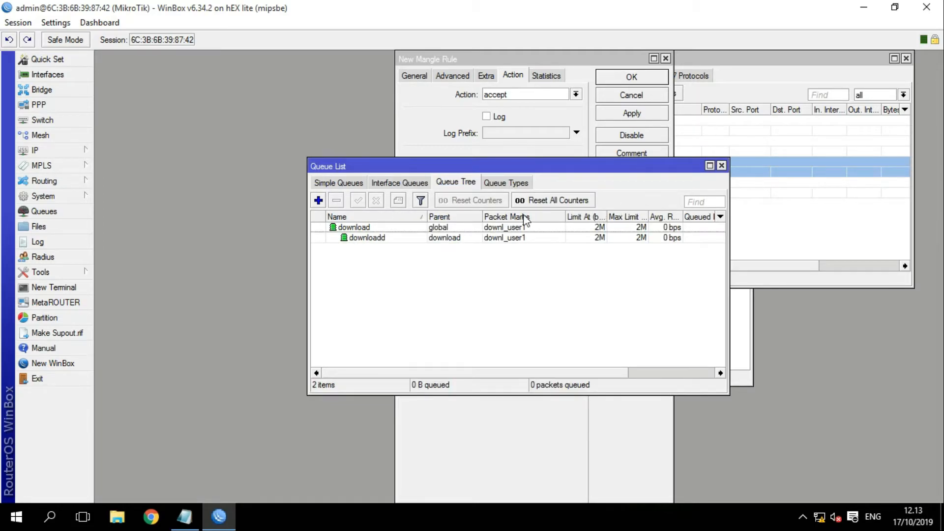
- Start a queue tree entry named upload under the global parent with packet mark upl_user
left_click(318, 200)
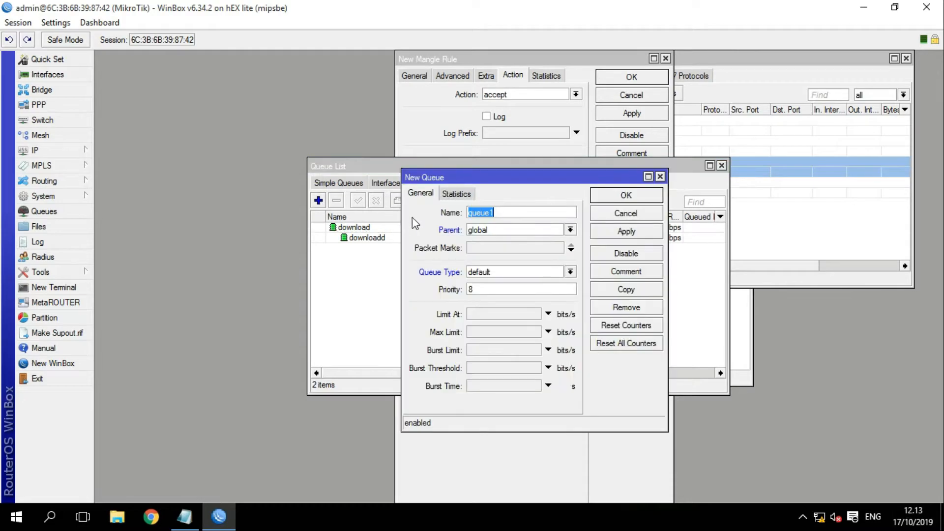
key("BackSpace")
type("UPLOAD")
key("BackSpace")
key("BackSpace")
key("BackSpace")
key("BackSpace")
key("BackSpace")
type("upload")
left_click(572, 251)
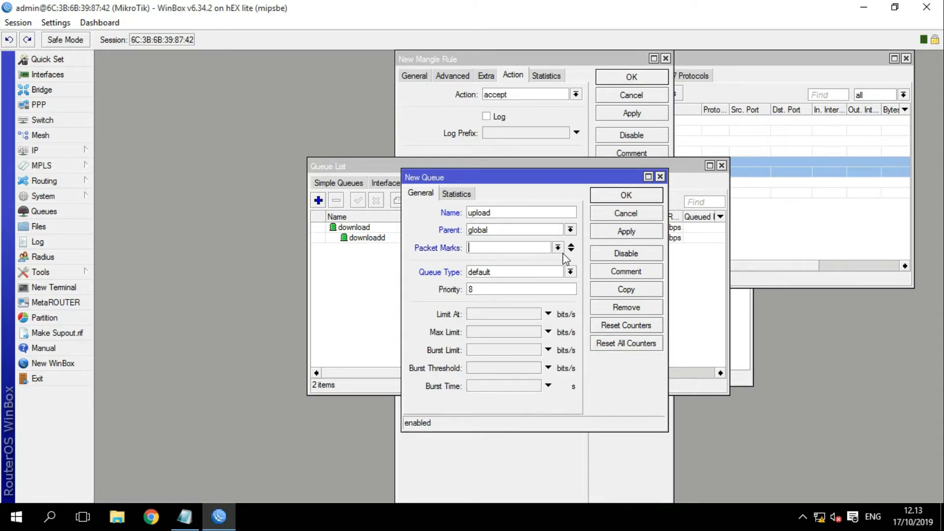
left_click(557, 247)
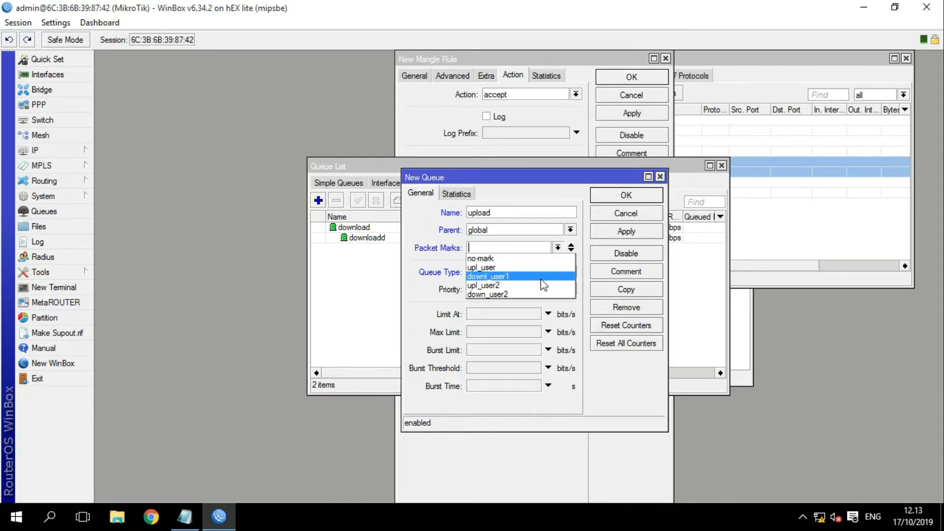
left_click(516, 267)
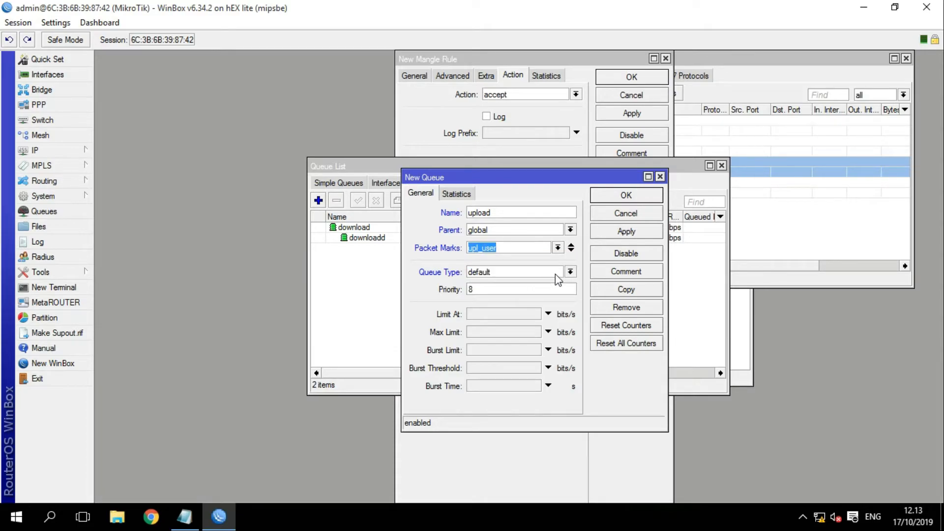
left_click(558, 248)
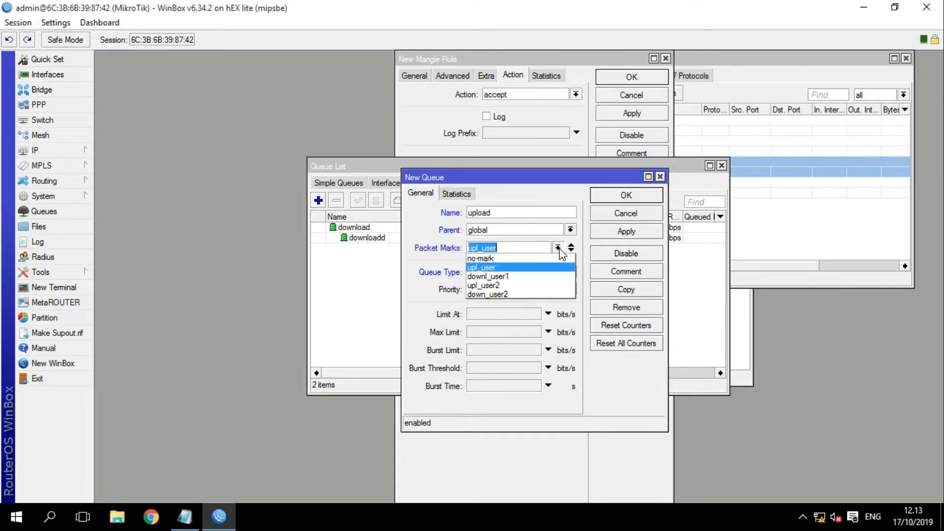
left_click(559, 248)
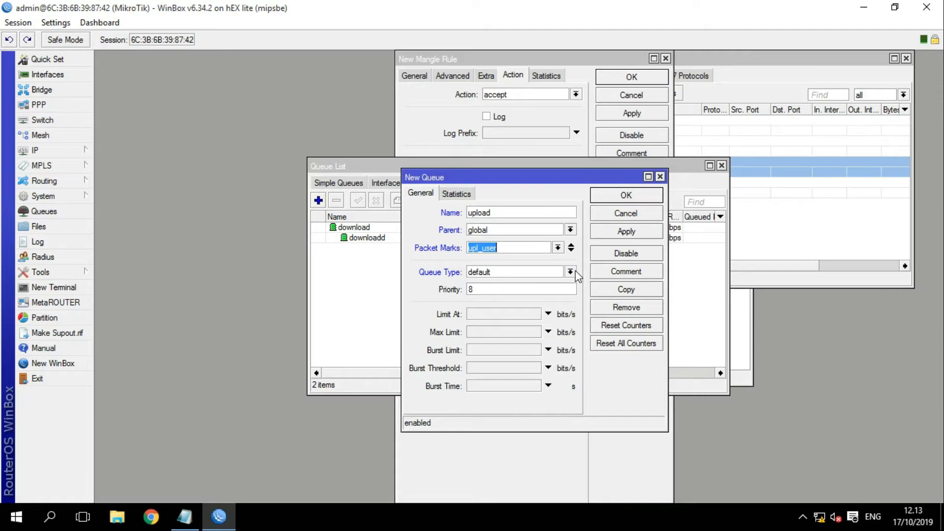
- Assign queue type upload to the upload queue, set Limit At and Max Limit to 2M, and save it
left_click(571, 272)
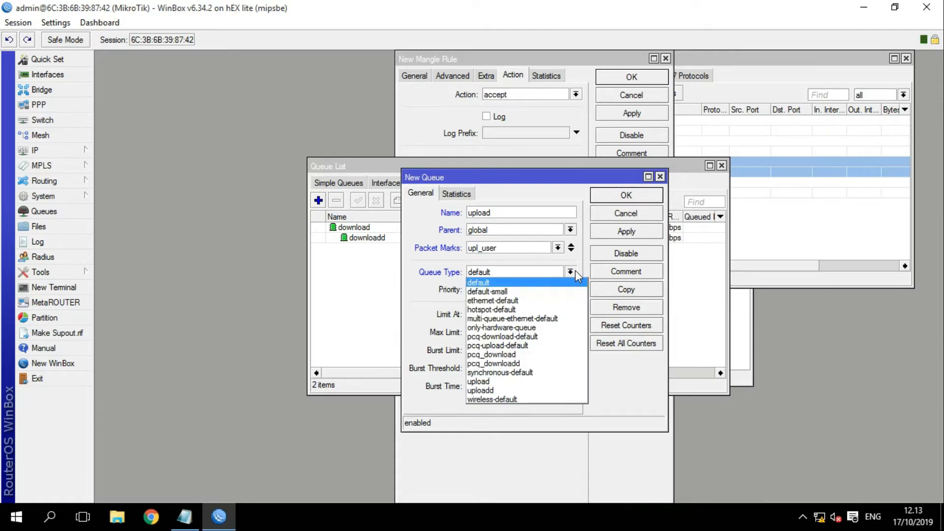
left_click(548, 383)
left_click(525, 318)
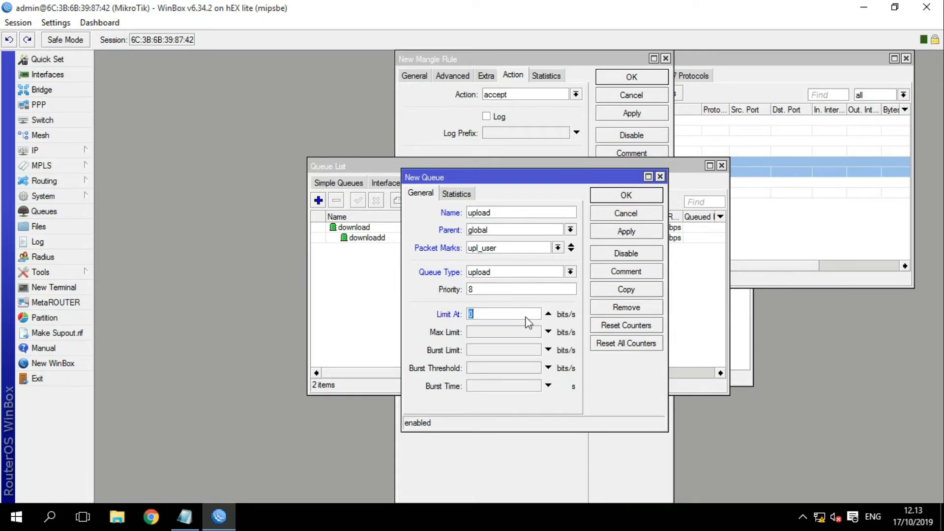
type("2M")
left_click(510, 335)
type("2M")
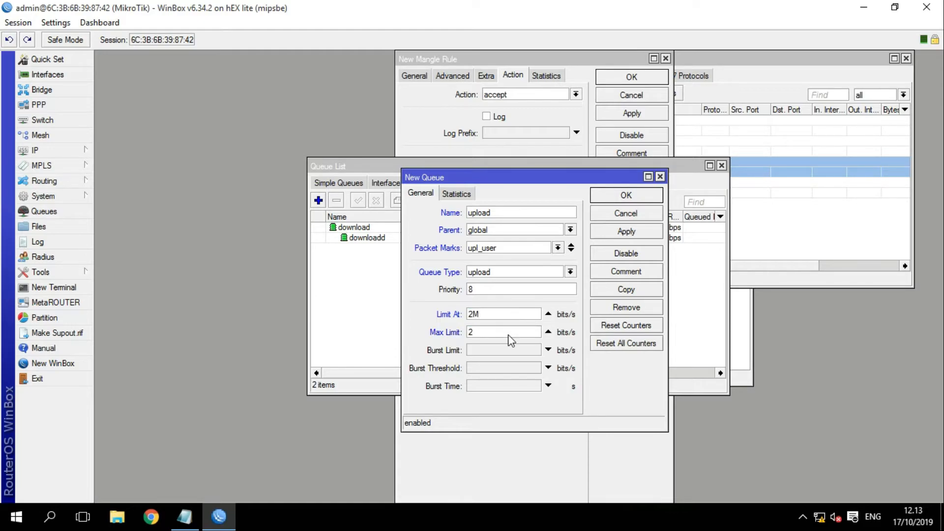
left_click(635, 237)
left_click(626, 196)
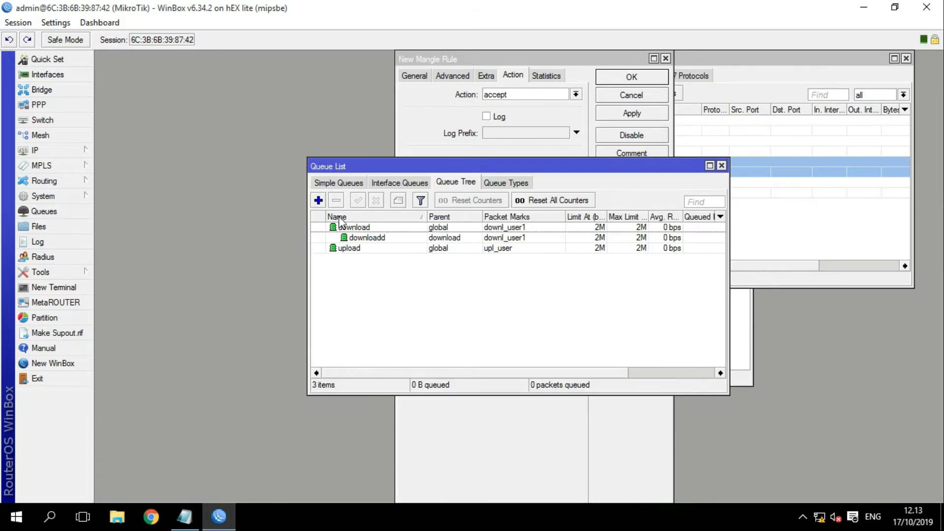
- Start a queue tree entry named uploadd with upload as its parent and packet mark upl_user
left_click(318, 200)
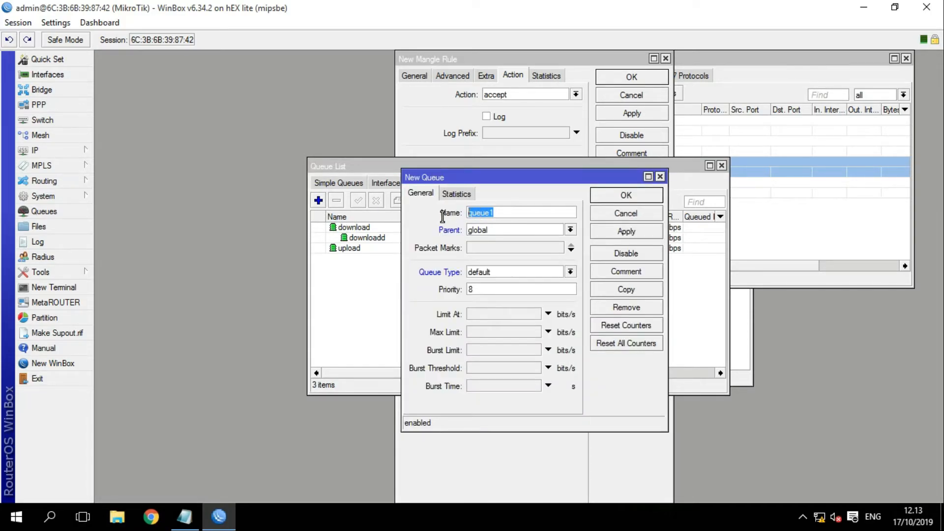
key("BackSpace")
type("IP")
key("BackSpace")
key("BackSpace")
type("uploadd")
left_click(511, 230)
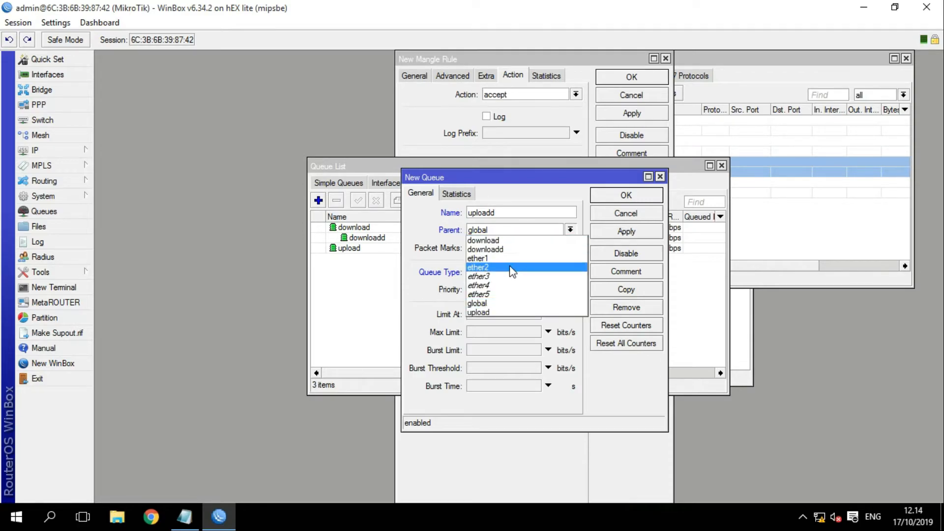
left_click(502, 313)
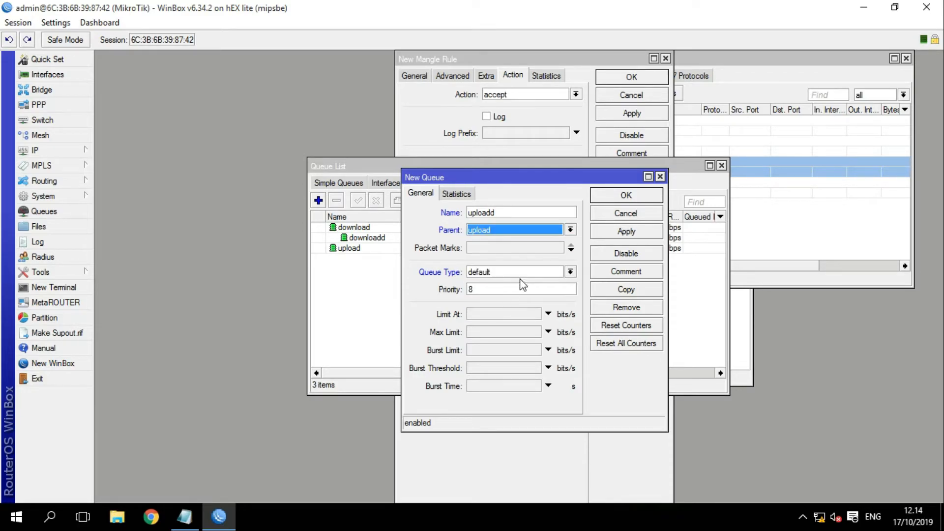
left_click(571, 250)
left_click(558, 247)
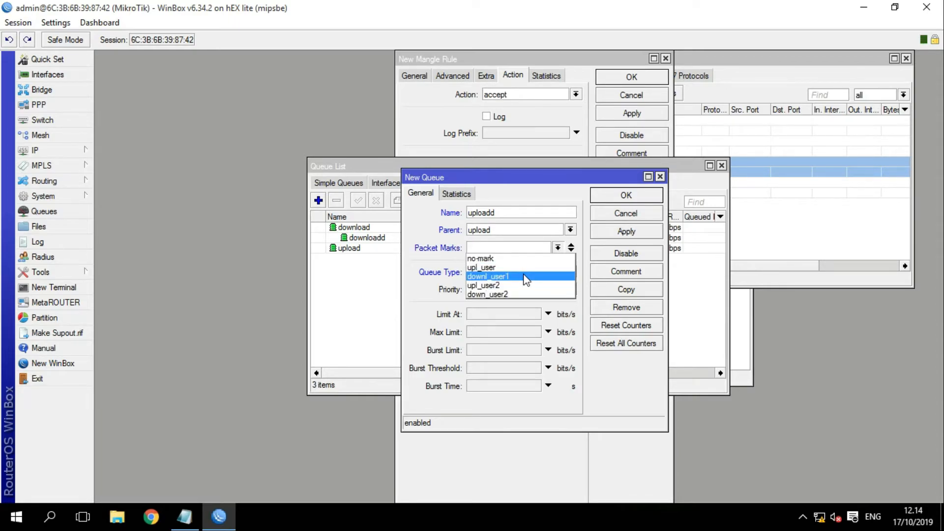
left_click(511, 267)
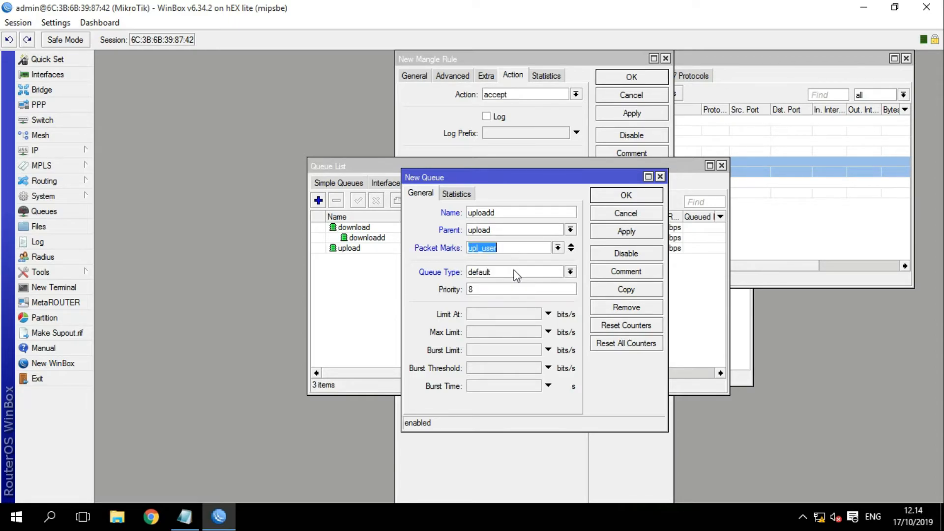
- Assign queue type upload to the uploadd queue, set Limit At and Max Limit to 2M, and save it
left_click(514, 271)
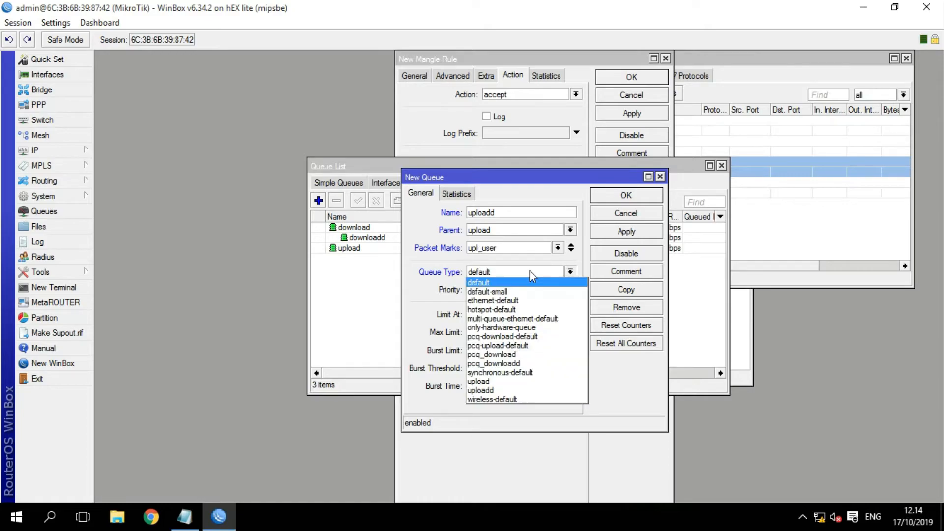
left_click(521, 381)
left_click(515, 316)
type("2M")
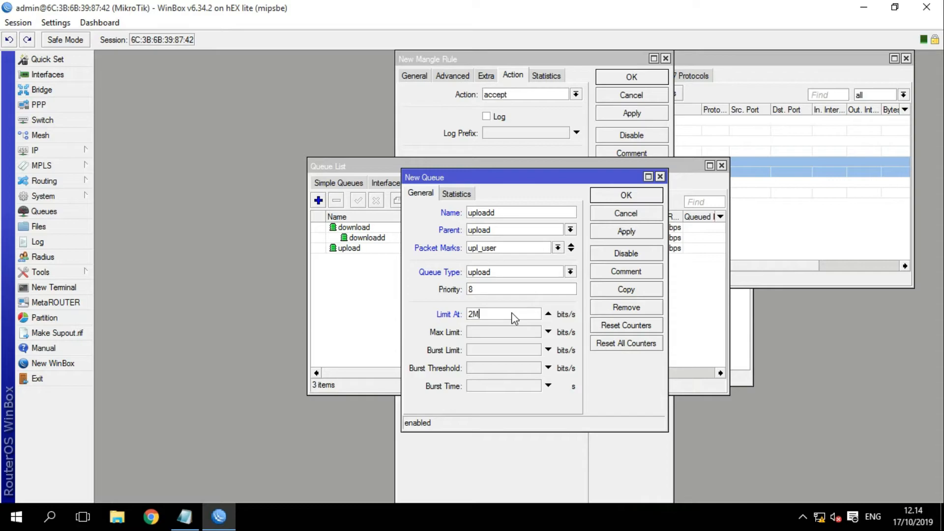
left_click(502, 327)
type("2")
type("m")
type("M")
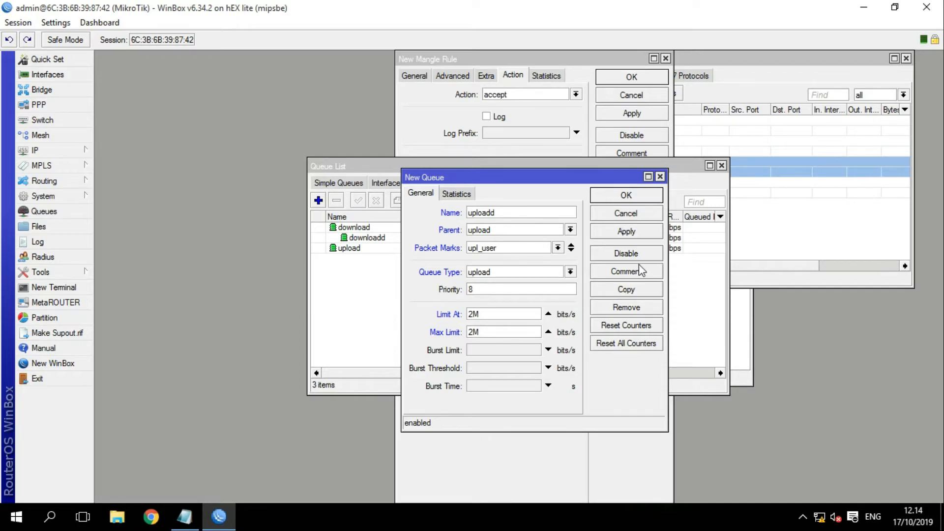
left_click(631, 233)
left_click(626, 196)
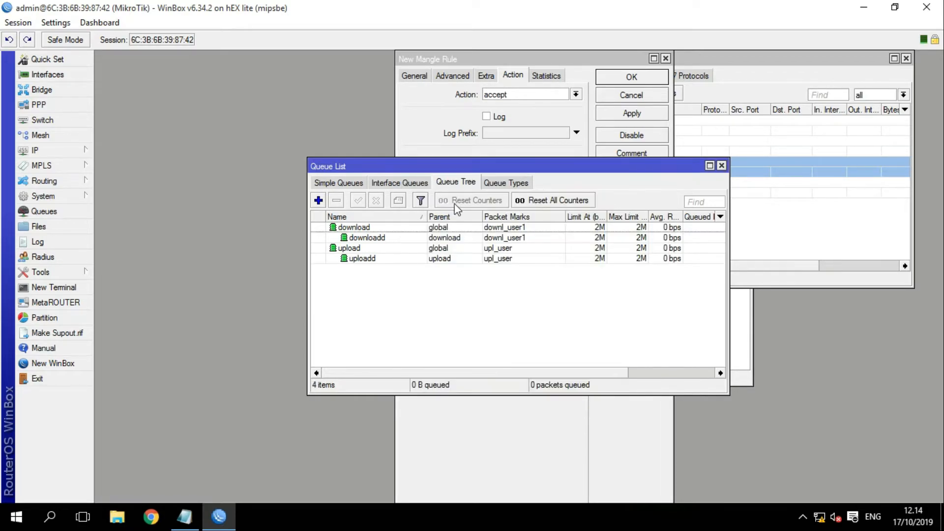
- Start a queue tree entry named download2 under the global parent with packet mark down_user2 and queue type pcq_downloadd
left_click(318, 200)
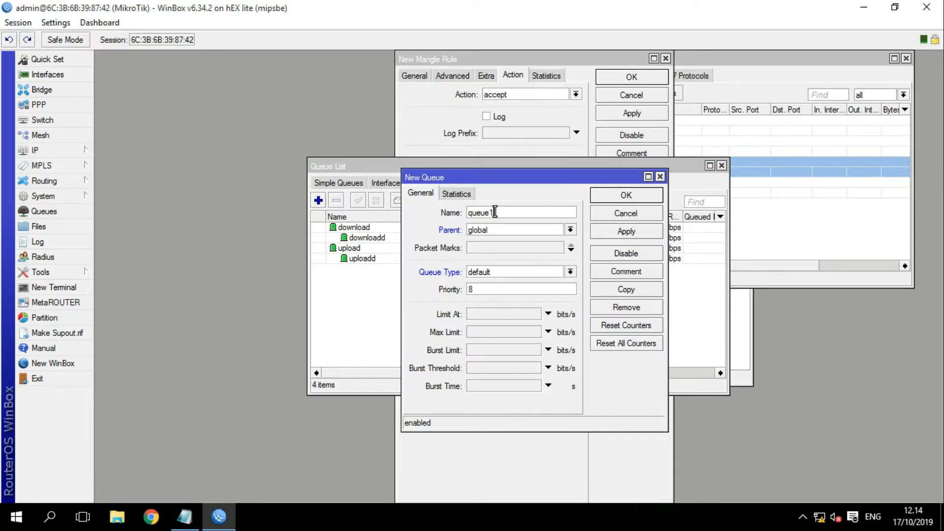
type("download2")
left_click(570, 248)
left_click(558, 247)
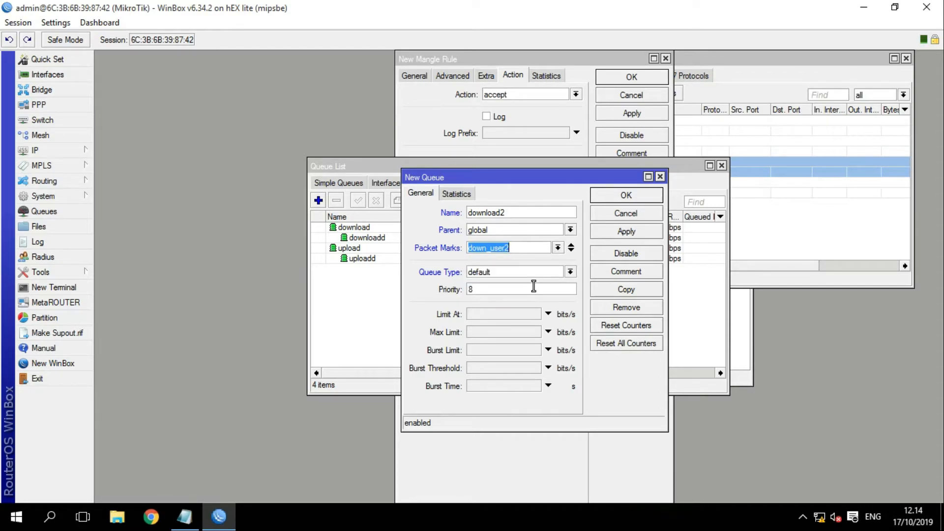
left_click(571, 272)
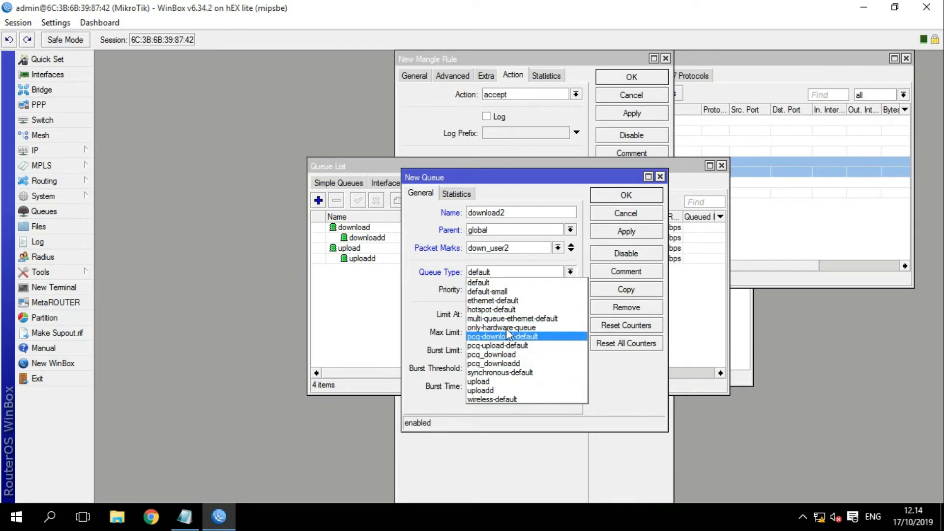
left_click(497, 362)
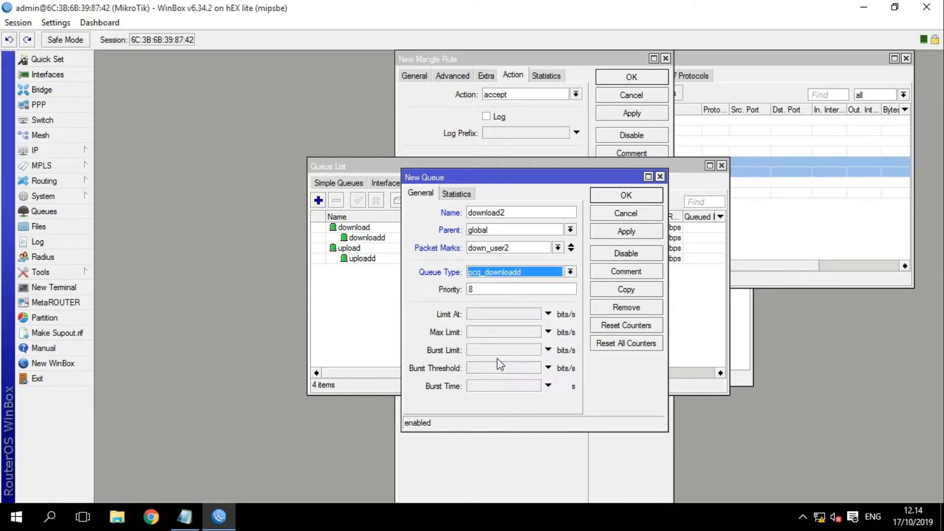
- Set the download2 queue's Limit At and Max Limit to 1M and save the queue
left_click(514, 314)
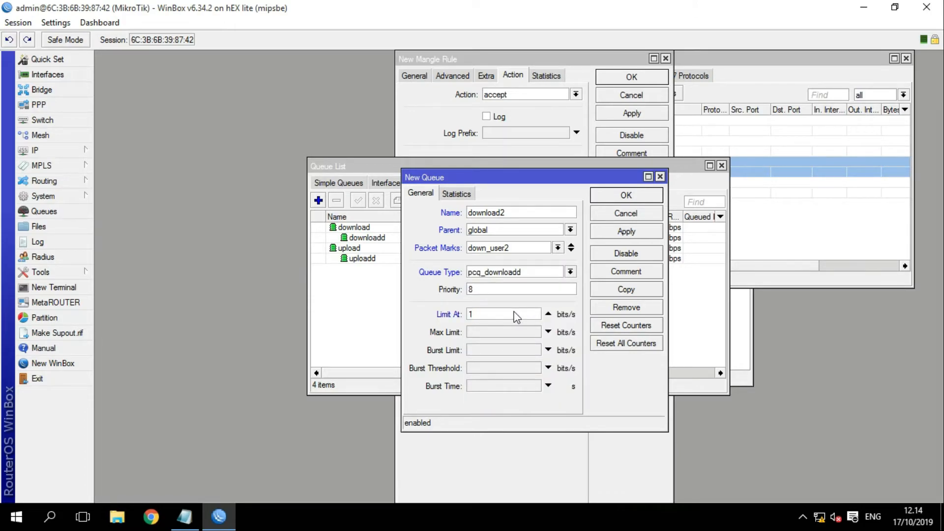
type("1M")
left_click(484, 334)
type("1M")
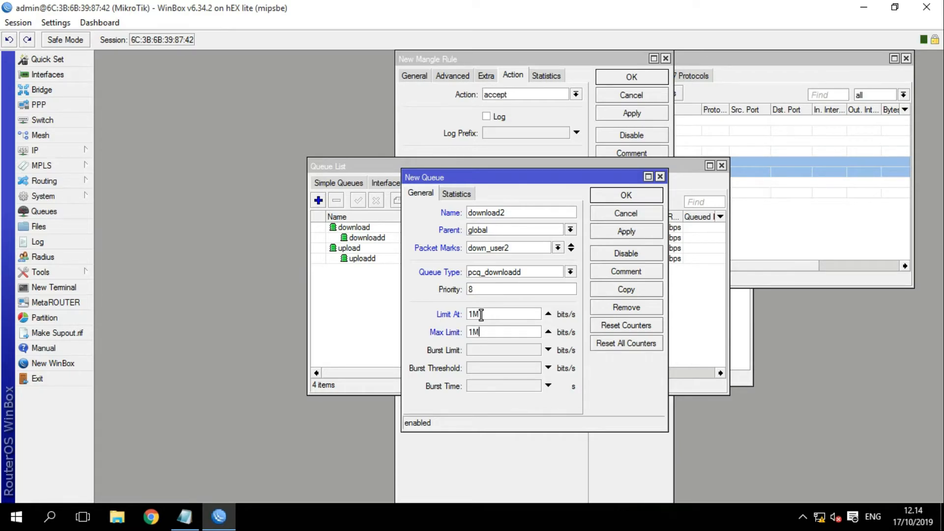
left_click(634, 233)
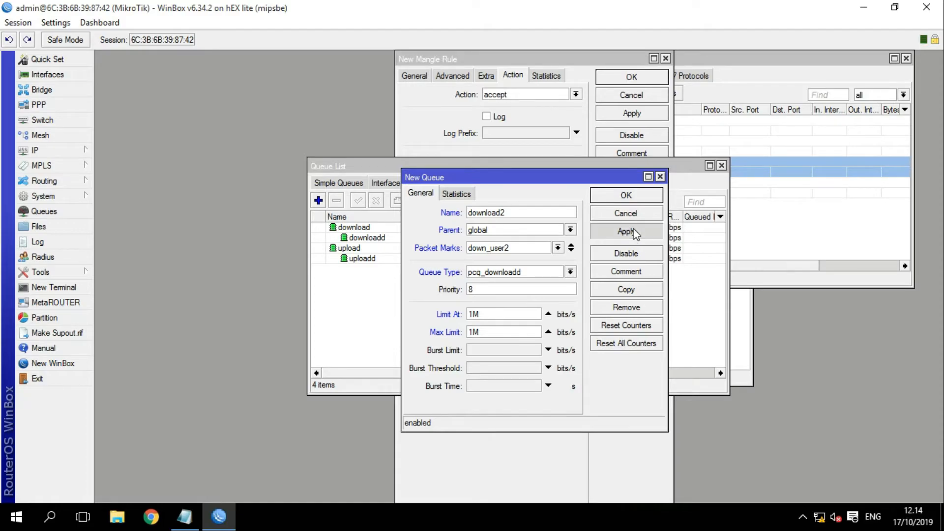
left_click(630, 200)
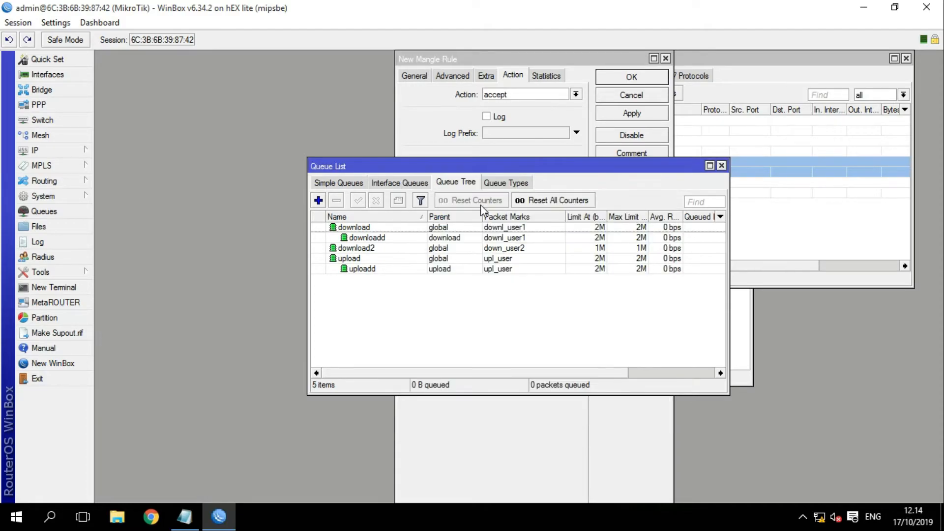
- Start a queue tree entry named downloadd with download2 as its parent and packet mark down_user2
left_click(318, 200)
left_click_drag(500, 213, 456, 218)
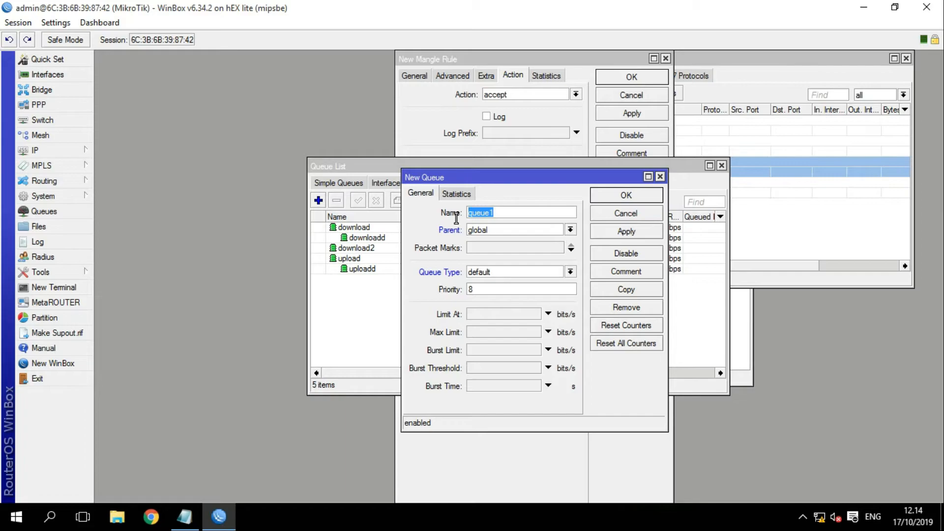
type("downloadd")
left_click(523, 231)
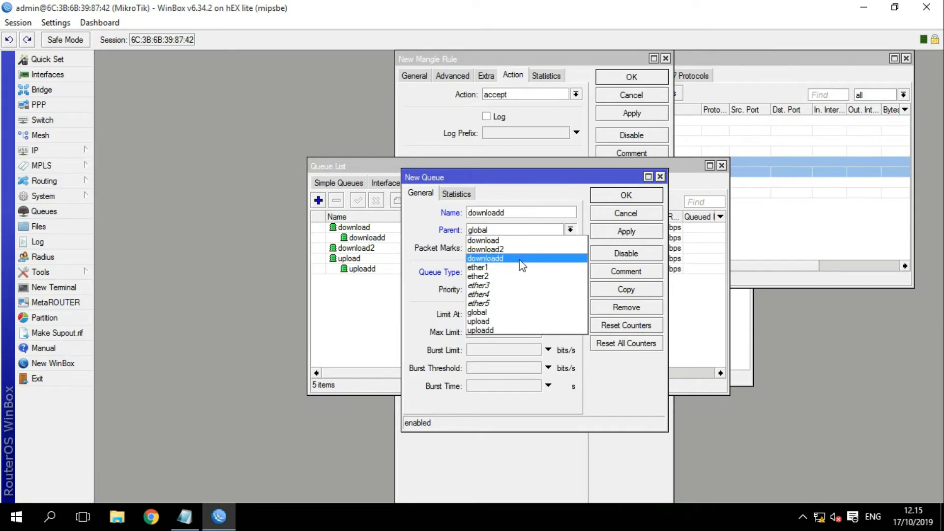
left_click(521, 249)
left_click(570, 251)
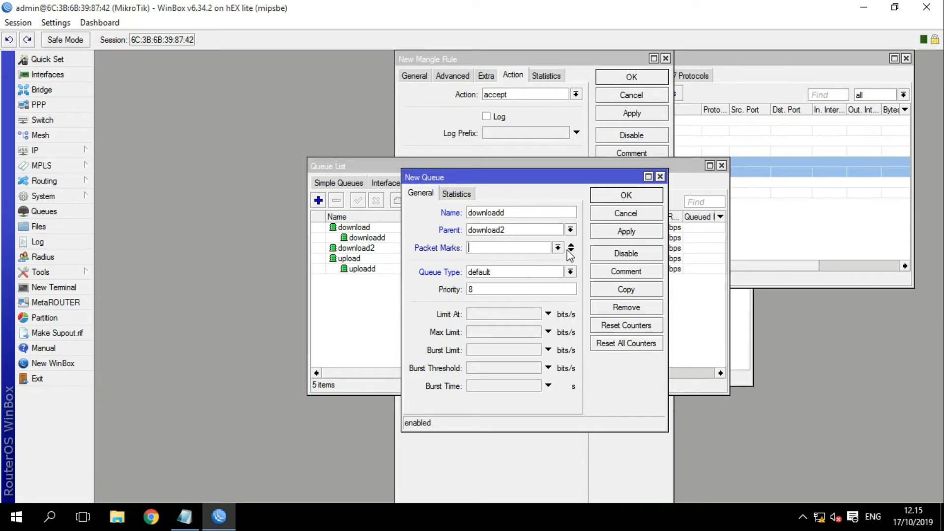
left_click(558, 247)
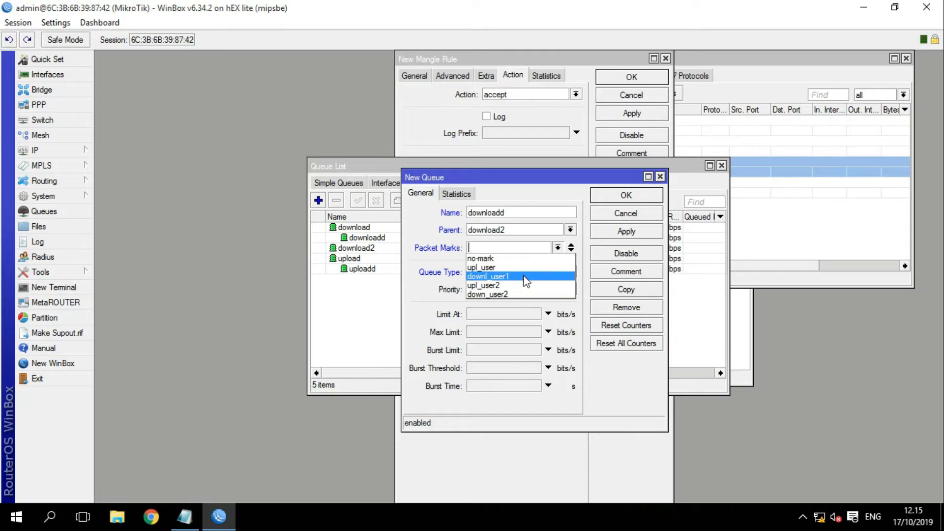
left_click(513, 294)
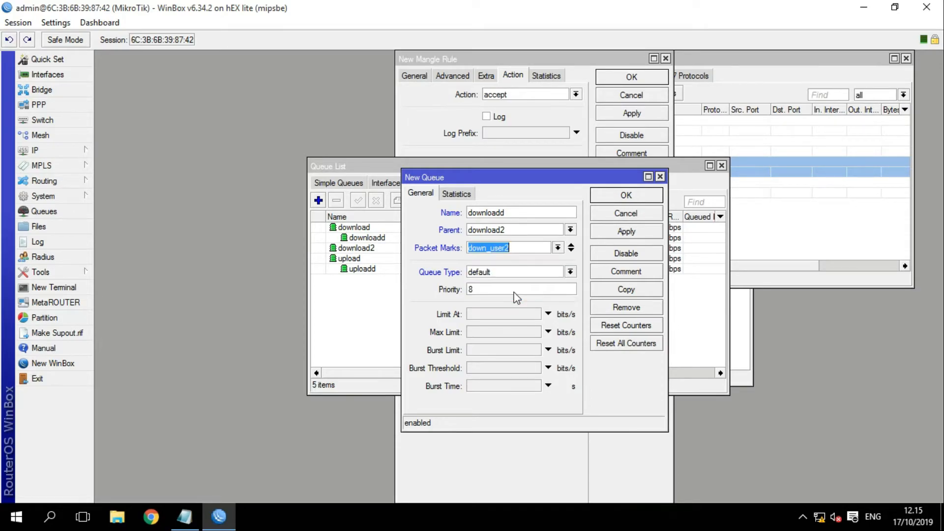
- Assign queue type pcq_downloadd to the child queue of download2, set Limit At and Max Limit to 1M, and try to apply it
left_click(571, 274)
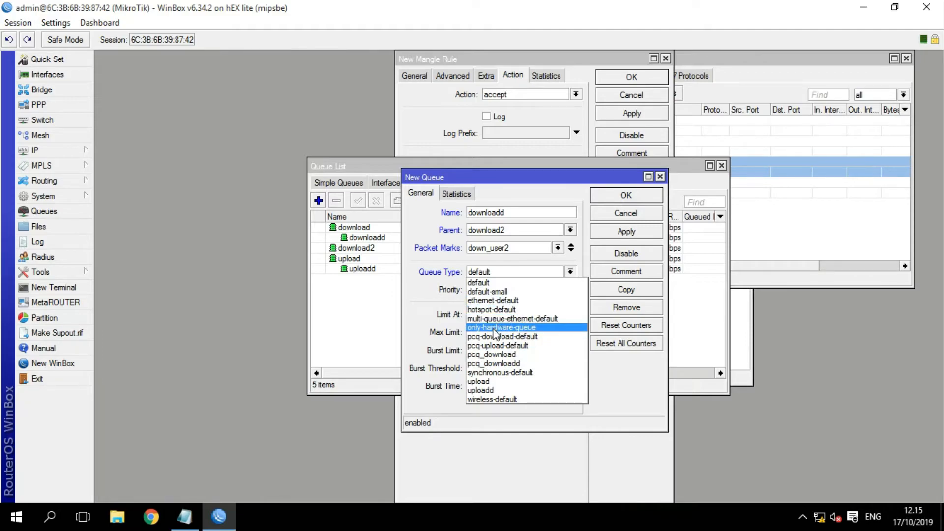
left_click(501, 363)
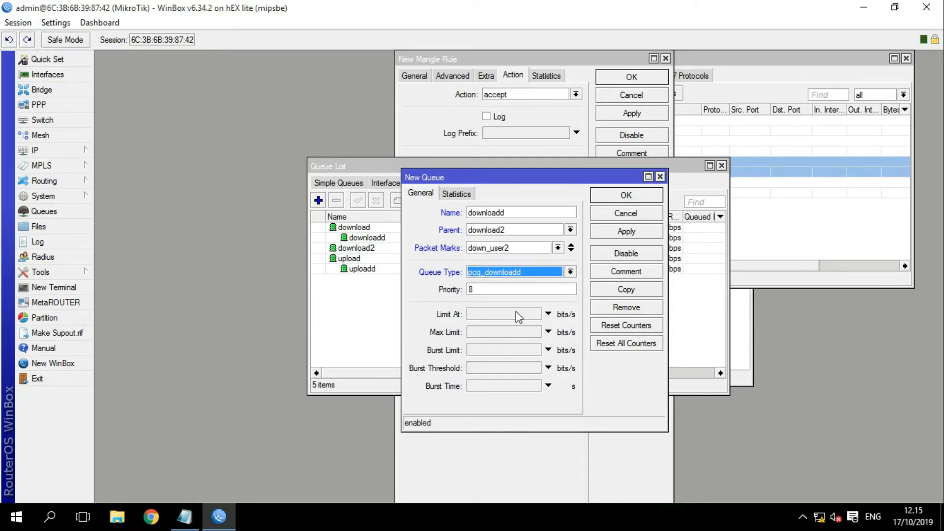
left_click(516, 312)
type("1")
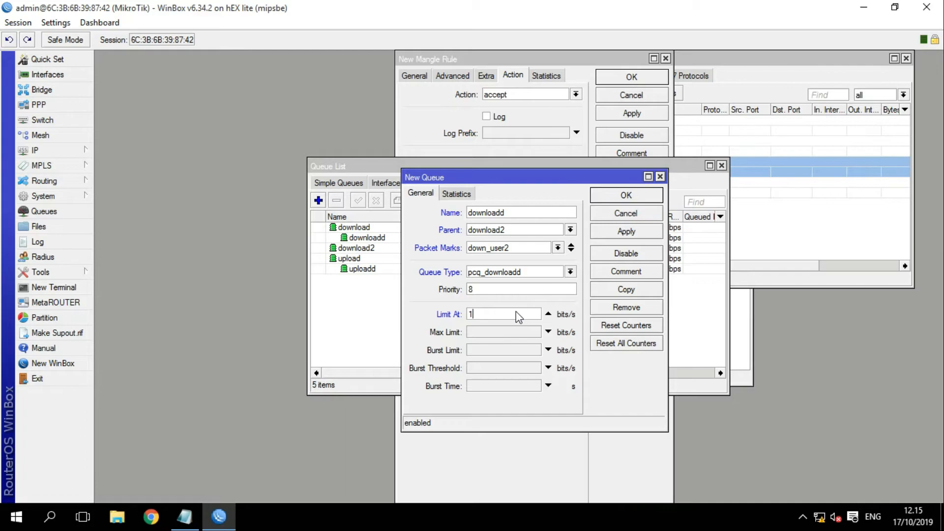
type("M")
left_click(515, 333)
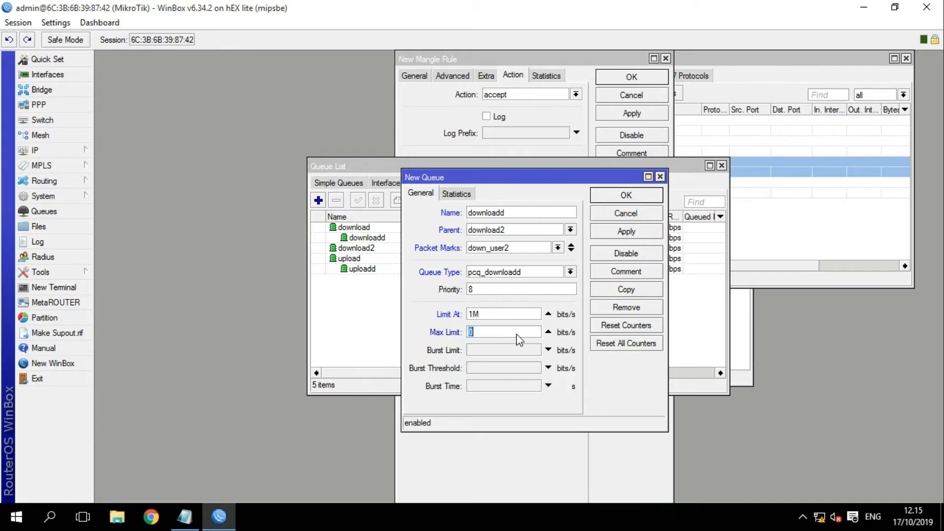
type("1M")
left_click(627, 233)
- Rename the child queue of download2 as downloaddd and save it
left_click(544, 271)
left_click(510, 214)
left_click(619, 235)
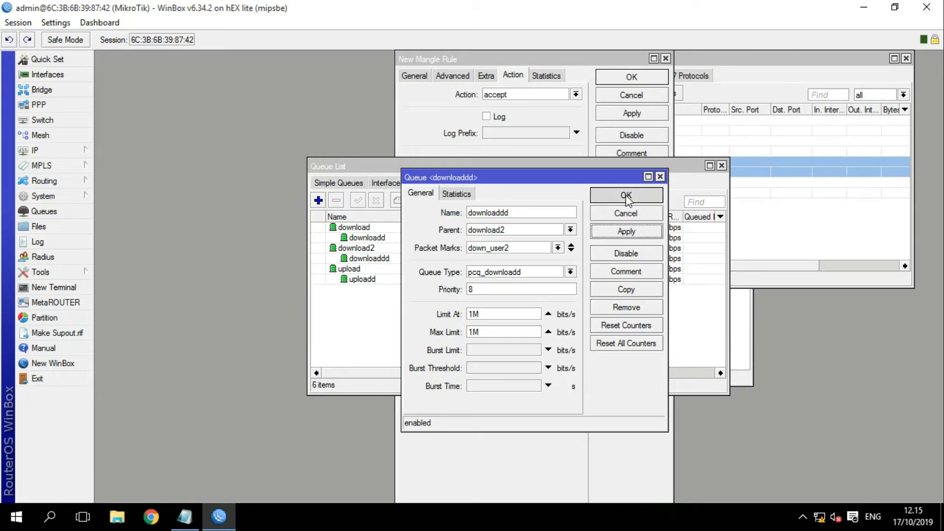
left_click(626, 195)
- Start a queue tree entry named upload2 under the global parent with packet mark upl_user2
left_click(323, 202)
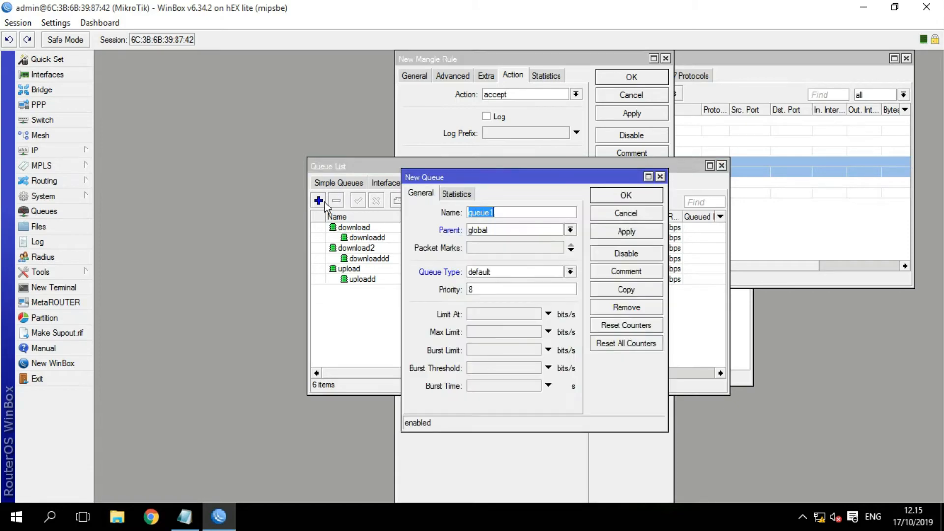
key("BackSpace")
type("upload2")
left_click(571, 250)
left_click(558, 247)
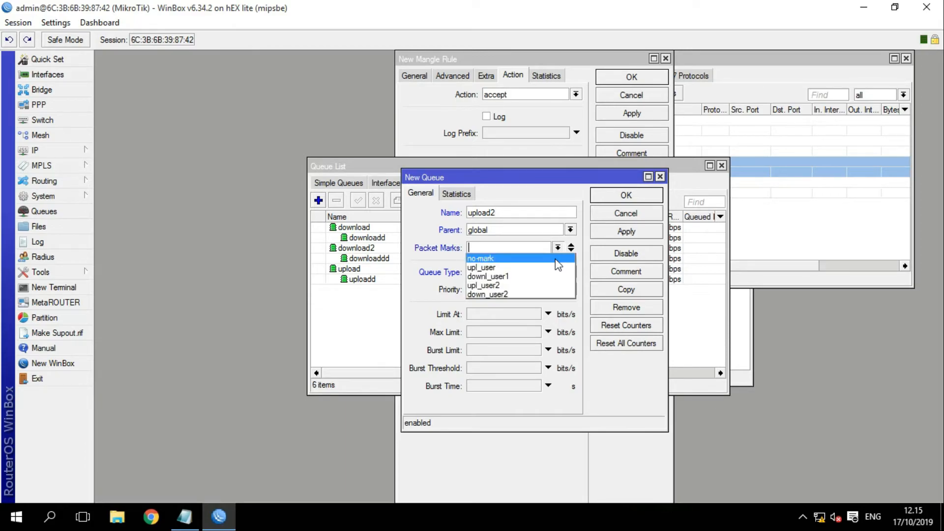
left_click(537, 287)
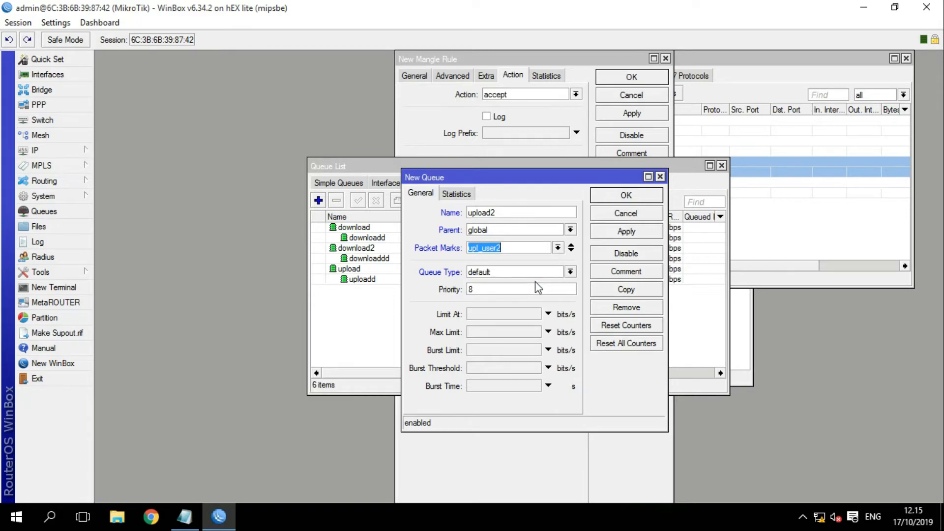
- Assign queue type uploadd to the upload2 queue, set Limit At and Max Limit to 1M, and save it
left_click(570, 272)
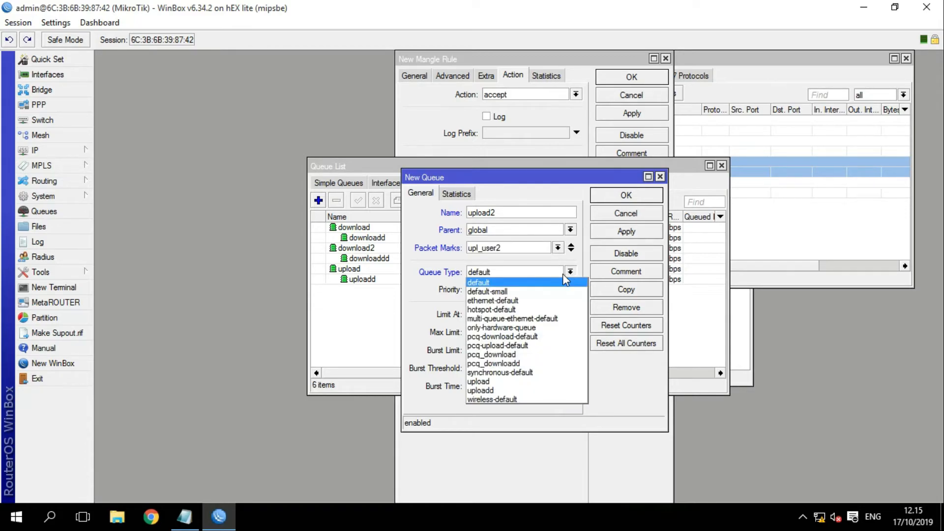
left_click(523, 390)
left_click(518, 315)
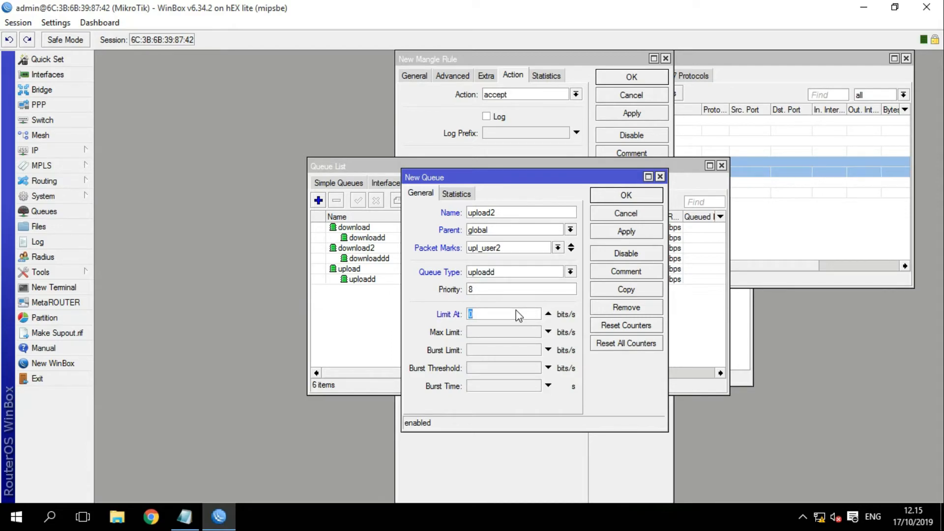
type("1M")
left_click(490, 335)
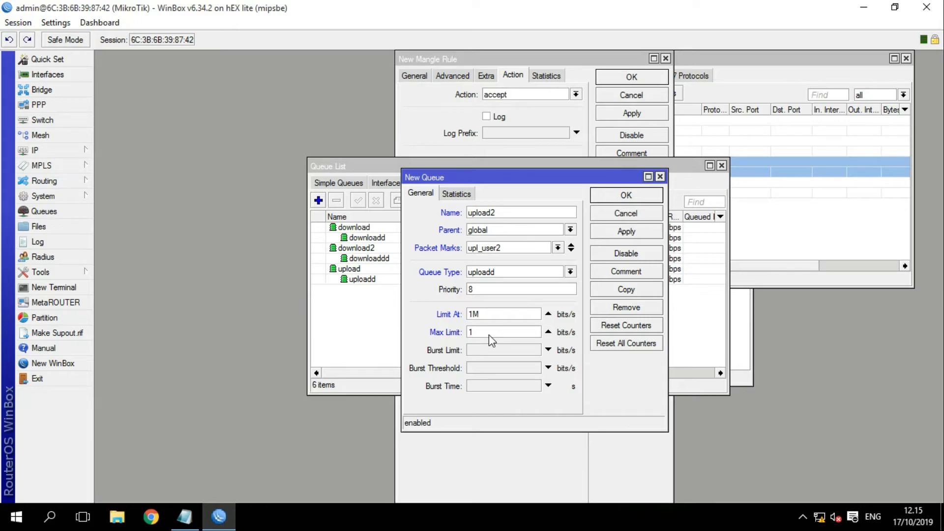
left_click(633, 231)
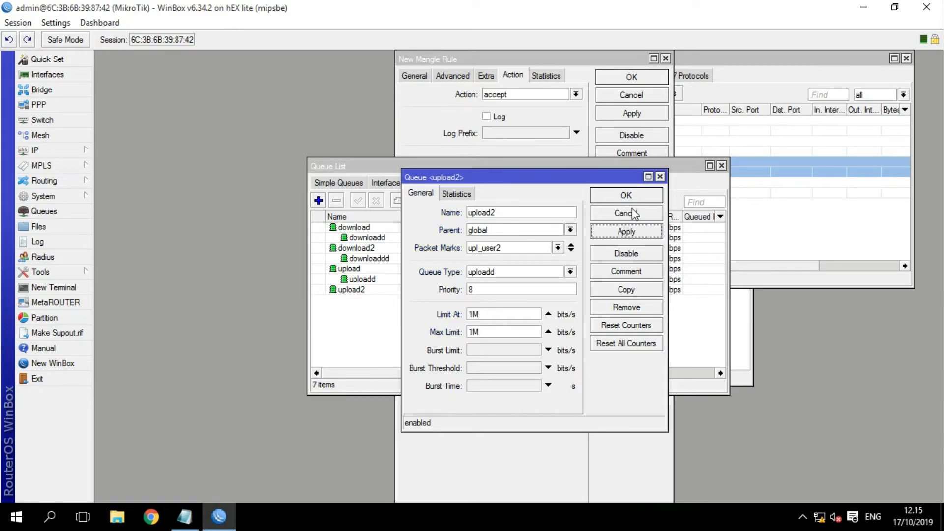
left_click(633, 198)
- Start another queue tree entry and select its default name for replacement
left_click(318, 200)
left_click(480, 212)
double_click(480, 213)
type("DOW")
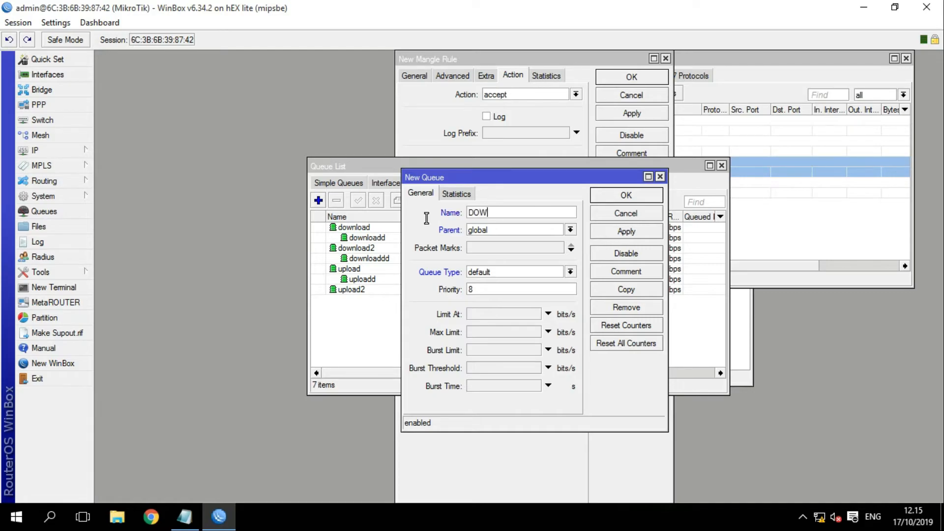
key("BackSpace")
key("BackSpace")
key("BackSpace")
key("BackSpace")
type("down")
key("BackSpace")
key("BackSpace")
key("BackSpace")
key("BackSpace")
key("BackSpace")
key("BackSpace")
key("BackSpace")
key("BackSpace")
- Name the new queue uploaddd, with upload2 as its parent and upl_user2 as its packet mark
type("uploadd")
left_click(561, 230)
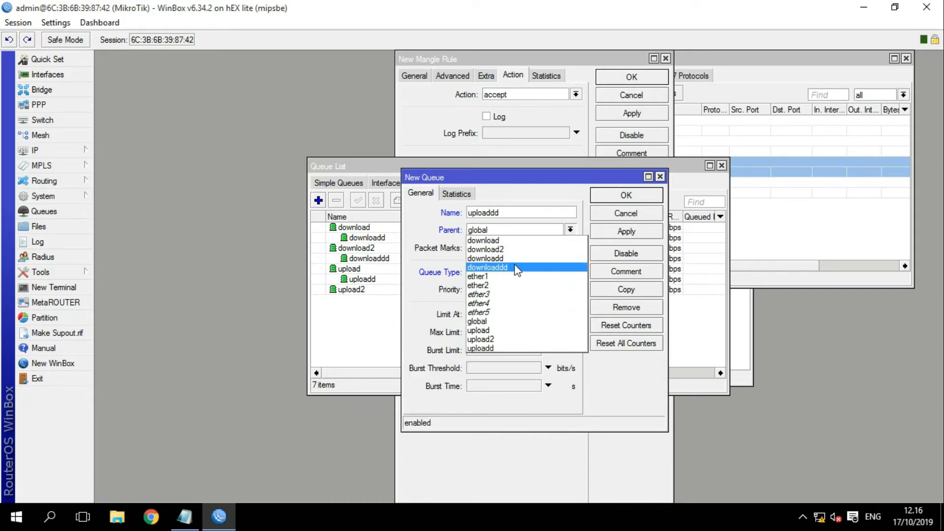
left_click(492, 339)
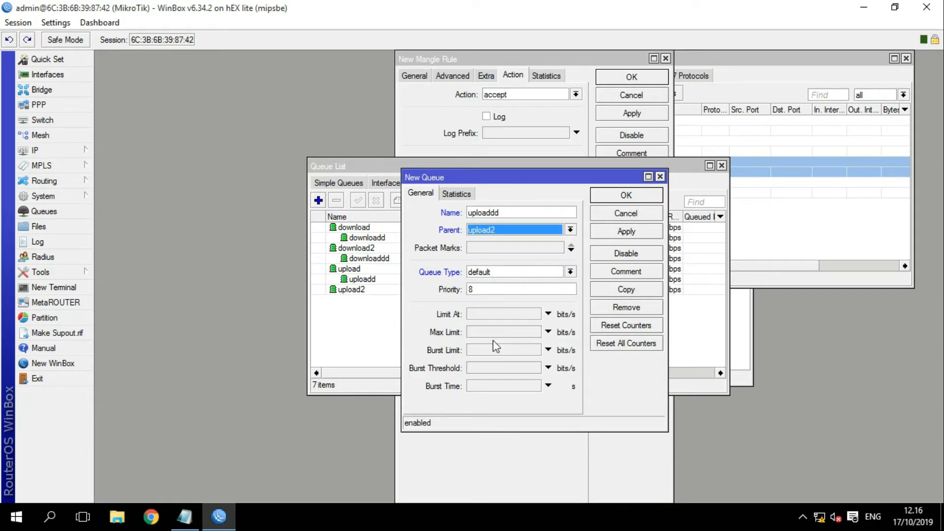
left_click(570, 250)
left_click(557, 248)
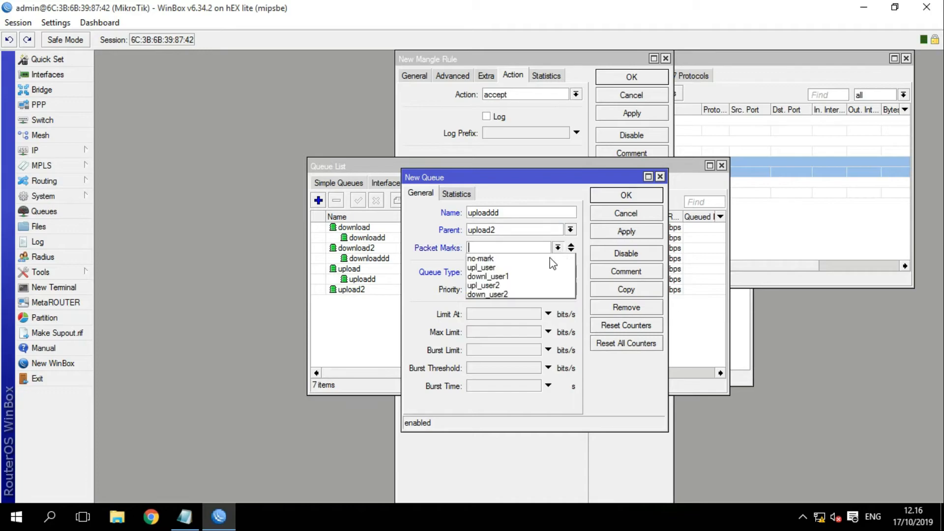
left_click(542, 285)
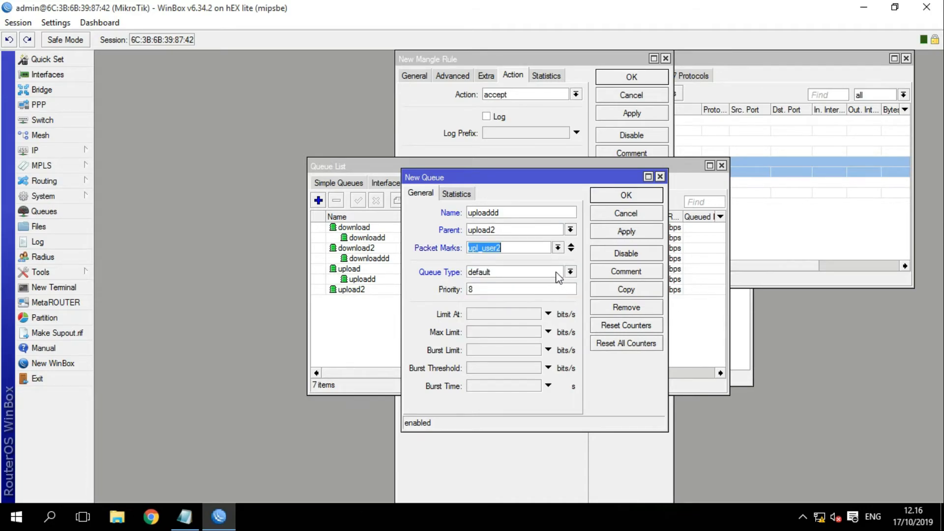
- Assign queue type uploadd to the uploaddd queue, set Limit At and Max Limit to 1M, and save it
left_click(569, 272)
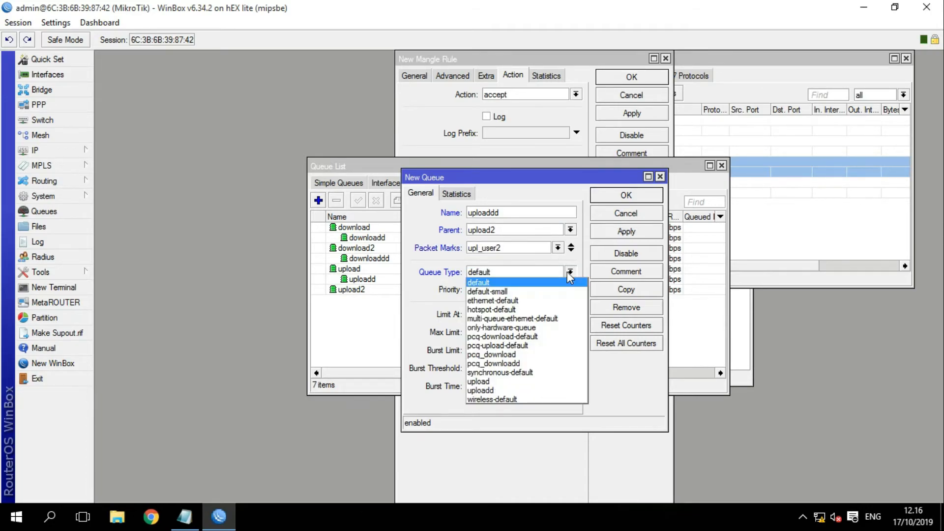
left_click(531, 390)
left_click(515, 319)
type("1m")
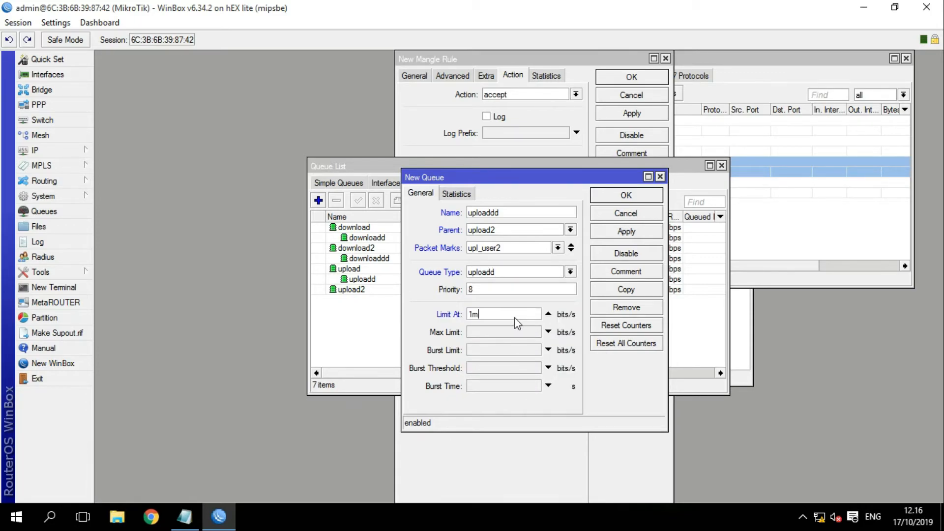
key("BackSpace")
type("M")
left_click(517, 335)
type("1M")
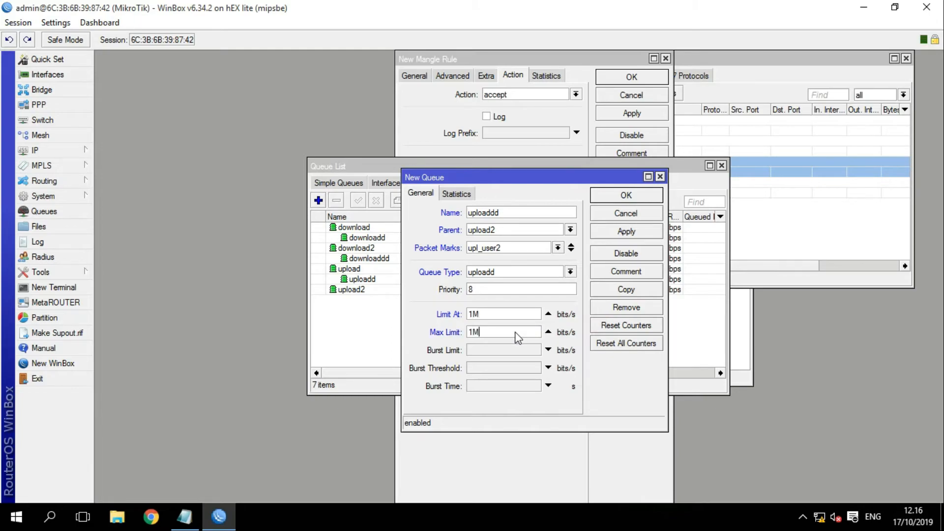
left_click(627, 232)
left_click(629, 203)
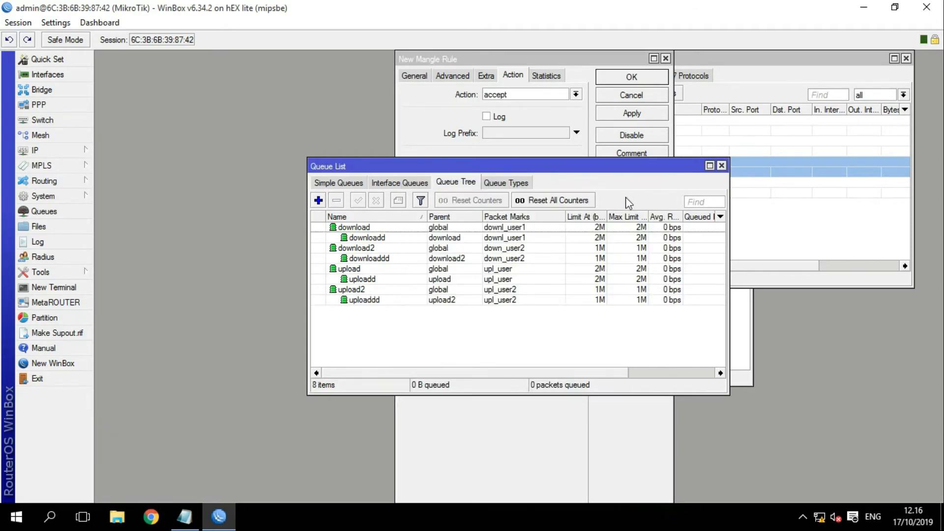
- Review the finished queue tree and the queue types, and close the queue list
left_click_drag(625, 370, 597, 382)
left_click(507, 182)
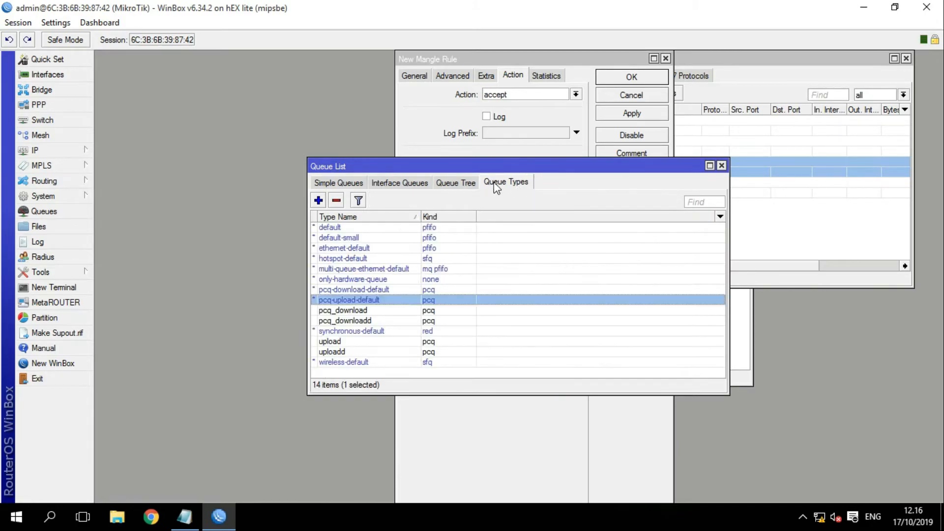
left_click(465, 182)
left_click(722, 165)
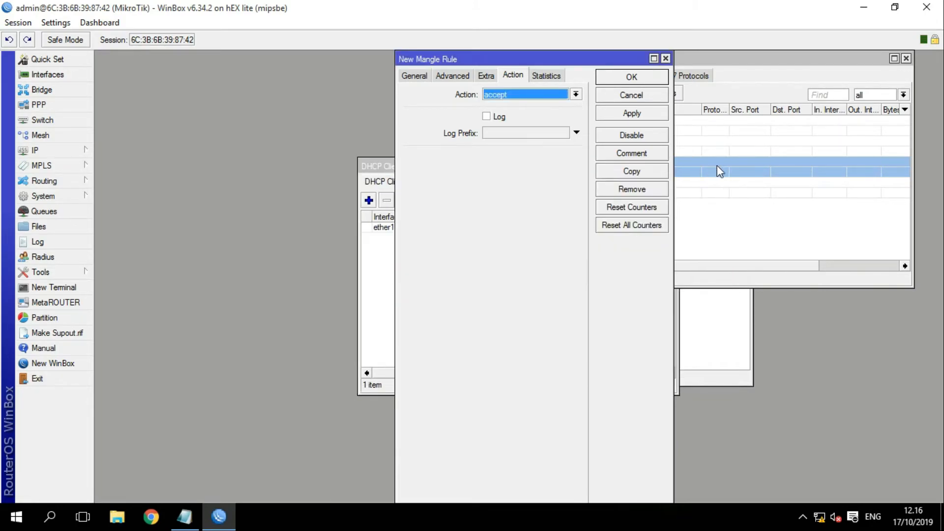
- Switch to Notepad and check the IP address noted as ip 1
left_click(184, 517)
left_click_drag(96, 190, 169, 190)
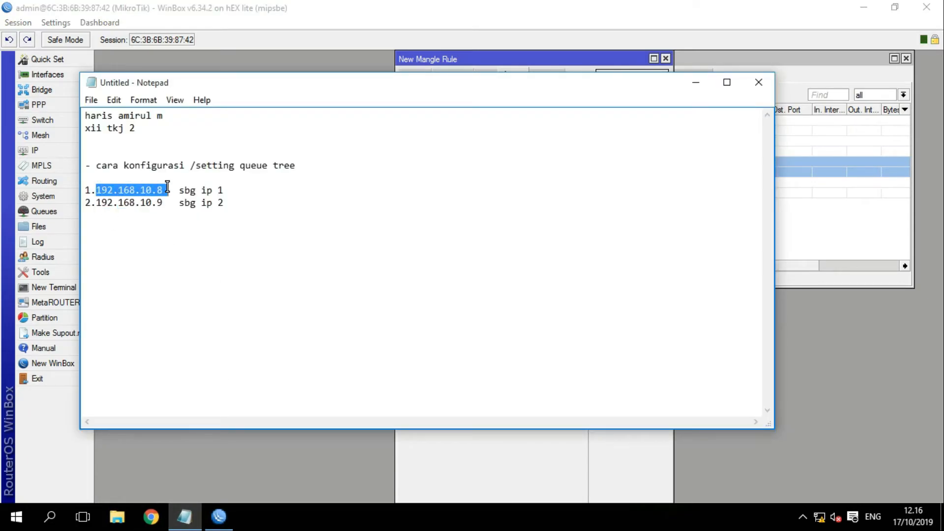
left_click(348, 327)
- Open the TCP/IPv4 properties of the Ethernet adapter in the Windows network settings
left_click(819, 516)
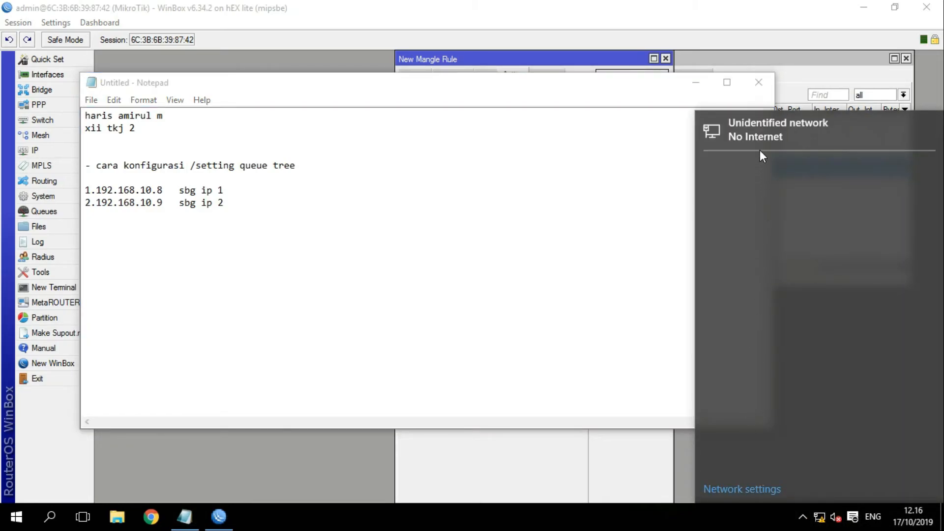
left_click(755, 134)
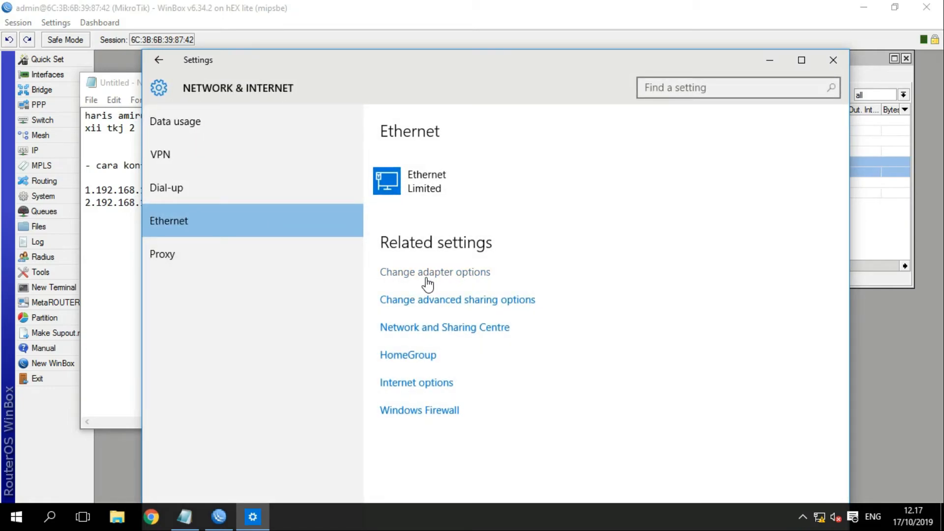
left_click(426, 280)
double_click(413, 101)
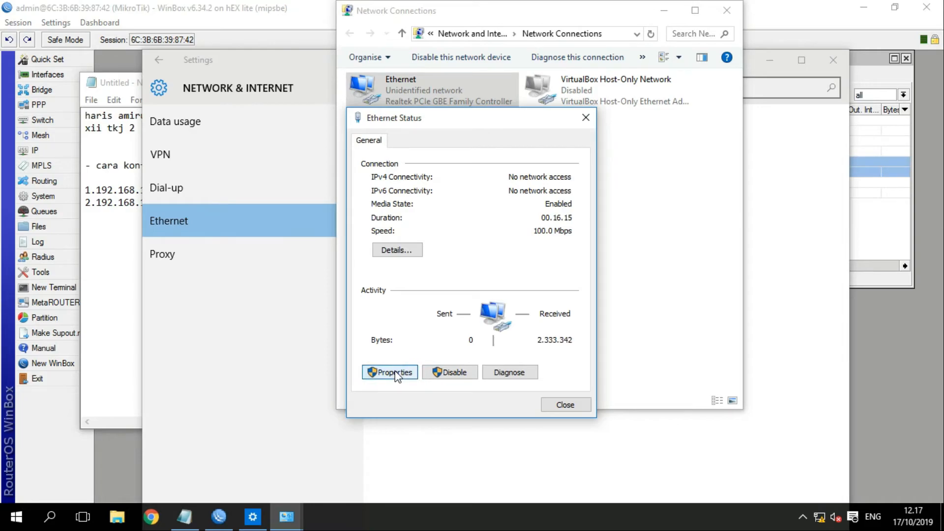
left_click(396, 373)
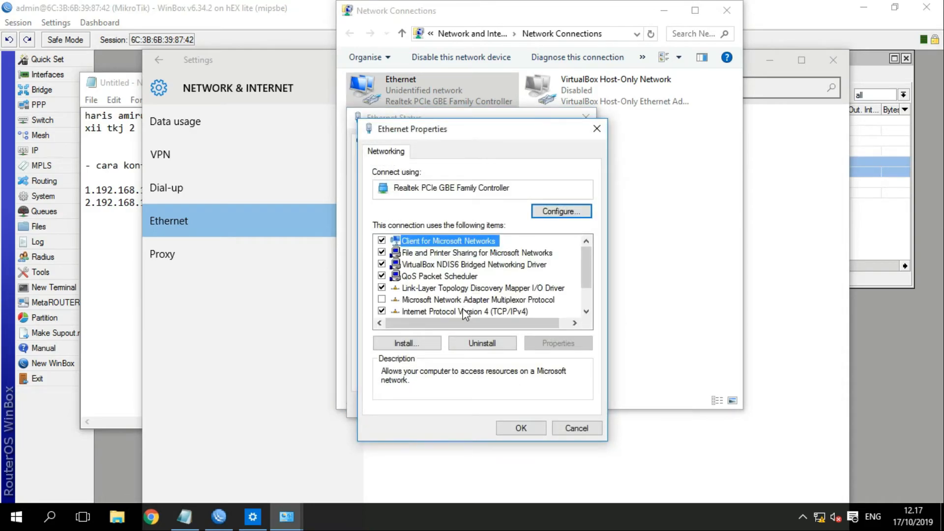
double_click(465, 312)
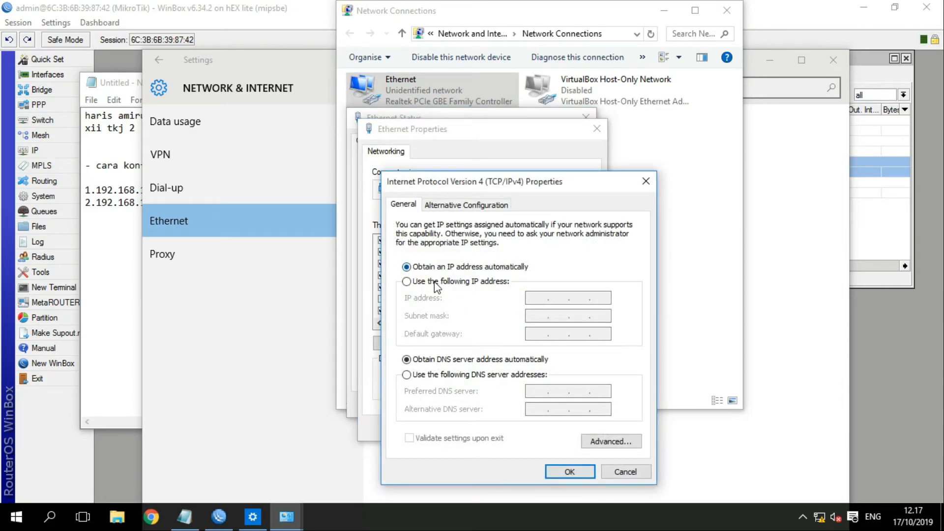
- Give the adapter the static IP address 192.168.10.8, subnet mask 255.255.255.0 and default gateway 192.168.10.1
left_click(436, 282)
type("192 . 168 . 10 . 8")
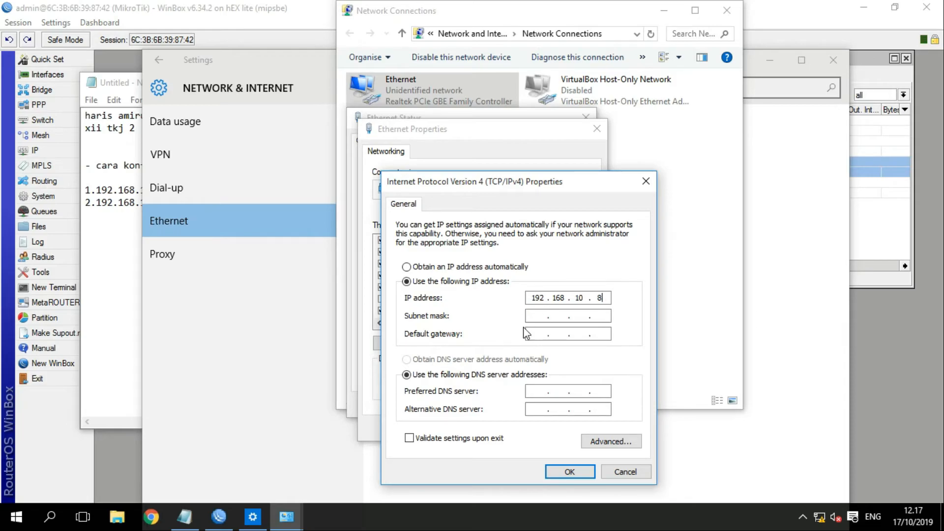
left_click(533, 315)
left_click(536, 331)
type("192 . 168 . 10 . 1")
- Set the preferred DNS server to 8.8.8.8 and the alternative to 8.8.4.4, and save the adapter settings
left_click(536, 392)
type("8.8")
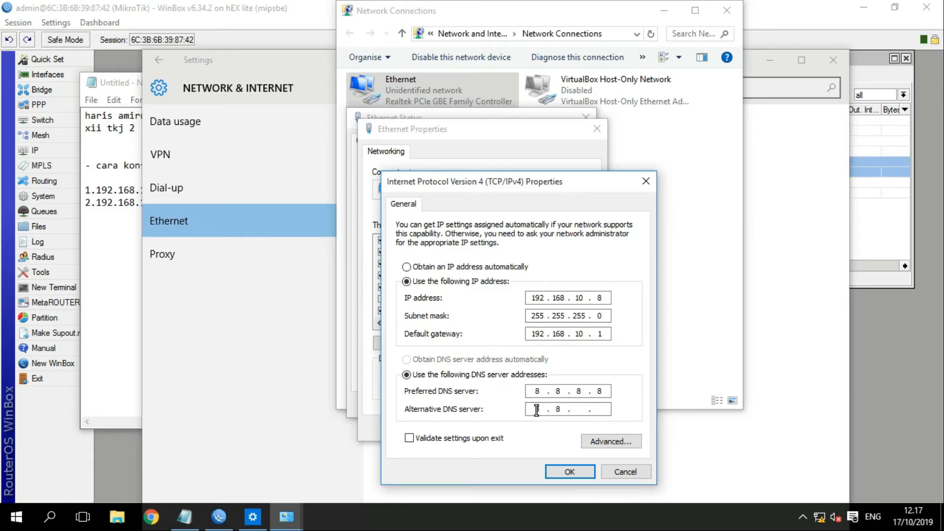
left_click(537, 410)
type("8.8.4.4")
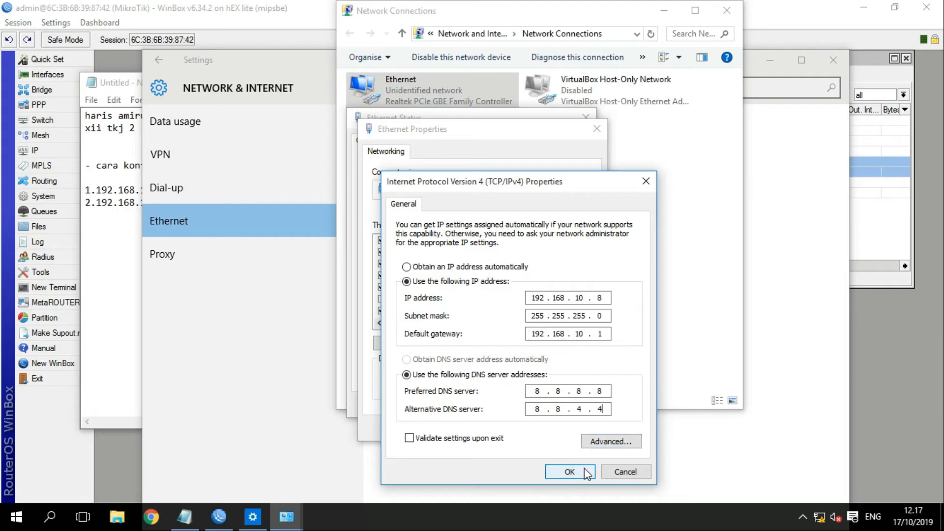
left_click(569, 472)
left_click(528, 426)
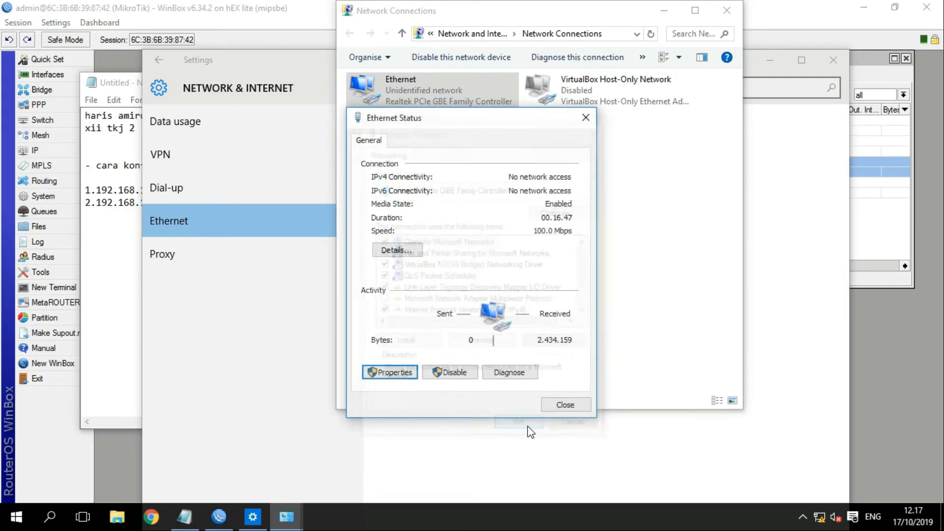
left_click(565, 406)
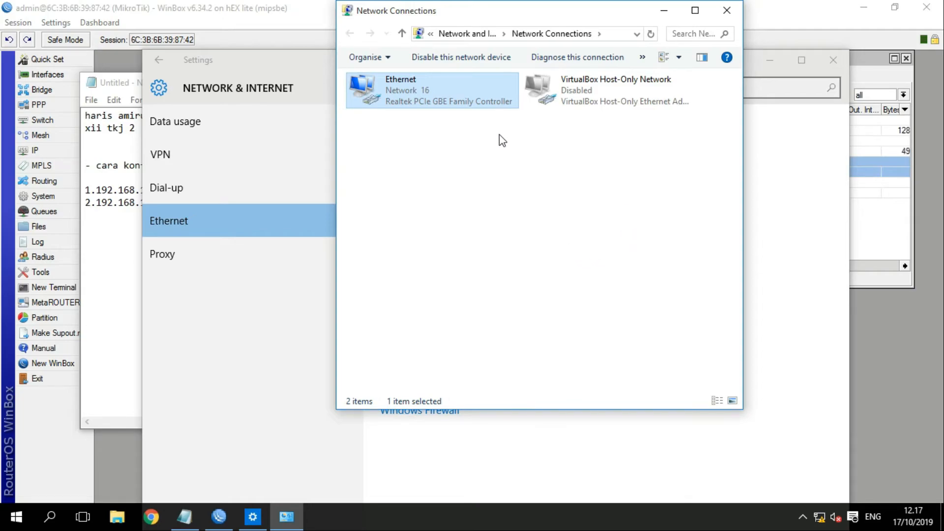
- Restart the Ethernet adapter by disabling it and enabling it again
right_click(456, 91)
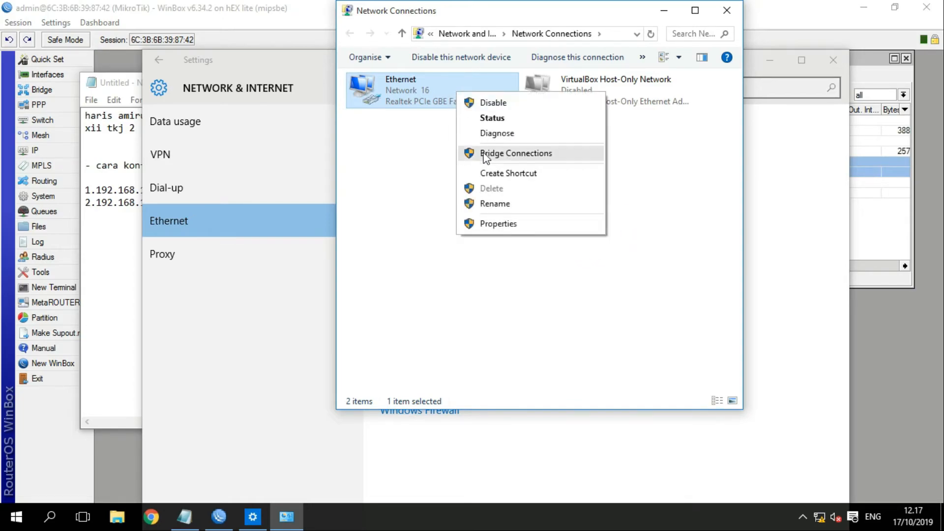
left_click(496, 104)
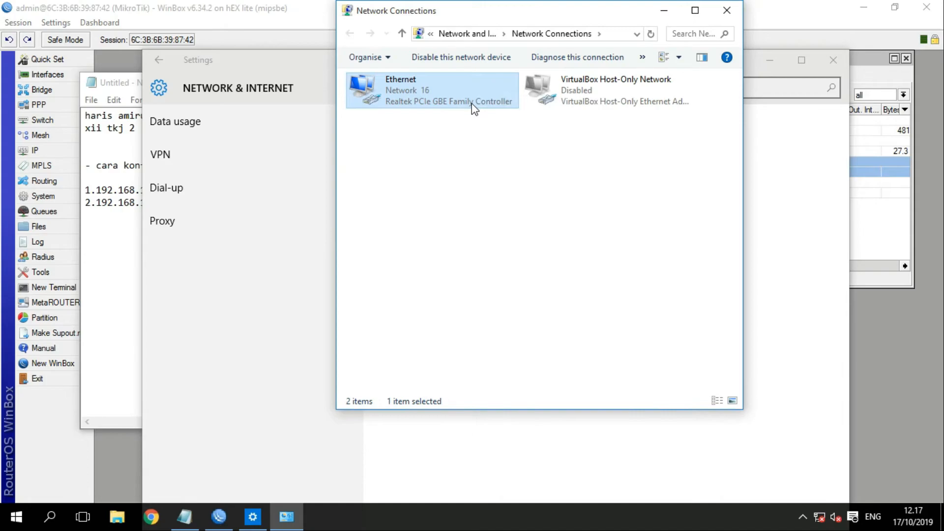
right_click(471, 104)
left_click(496, 114)
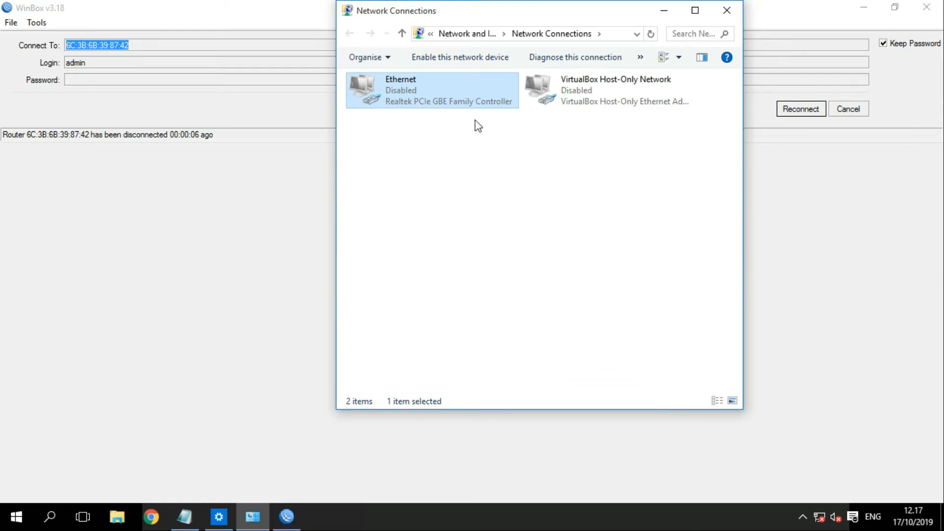
right_click(440, 99)
left_click(460, 106)
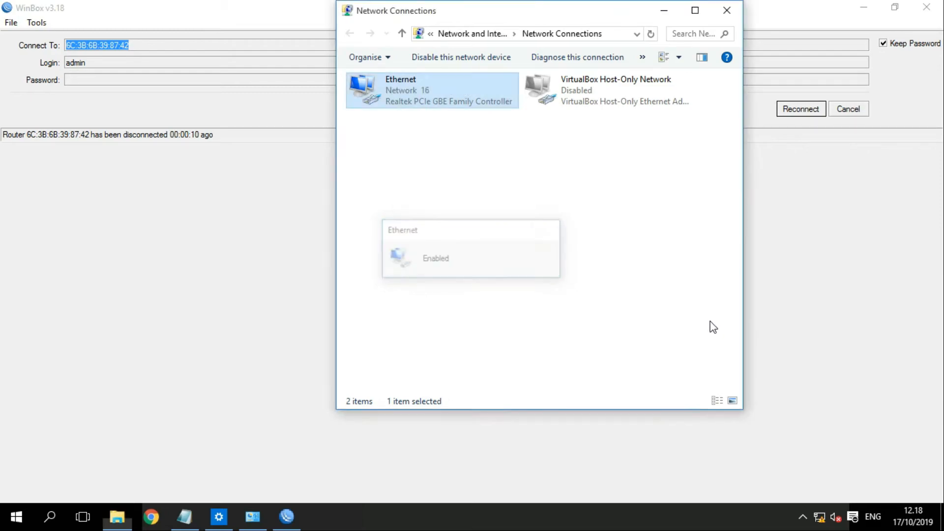
- Switch to WinBox and reconnect to the router
left_click(812, 335)
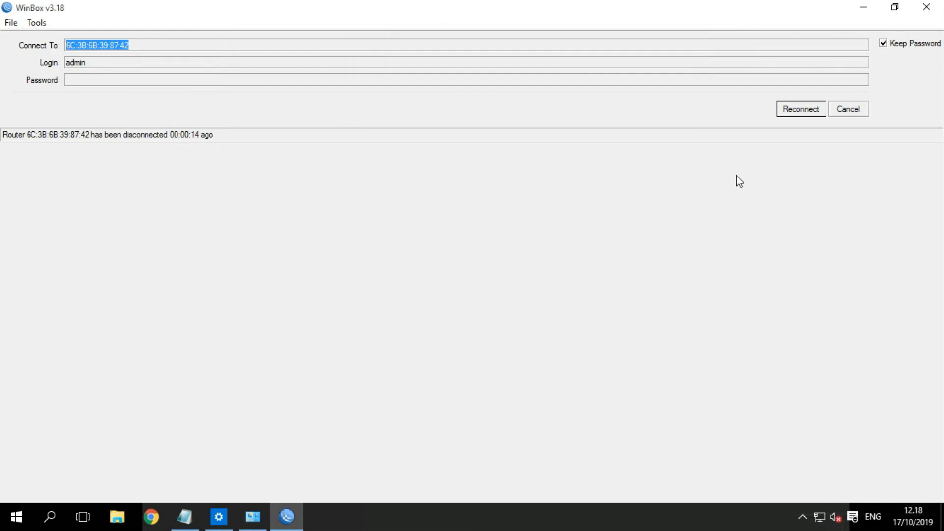
left_click(789, 114)
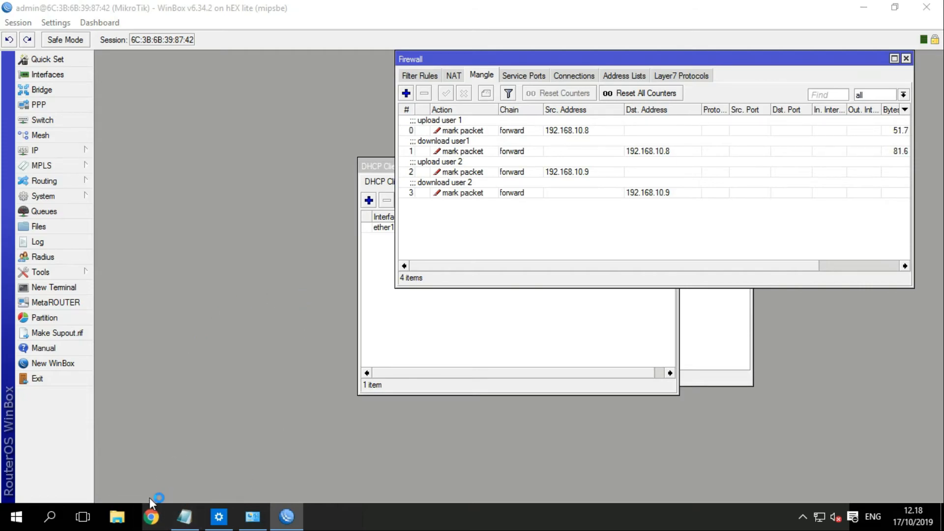
left_click(803, 516)
left_click(610, 491)
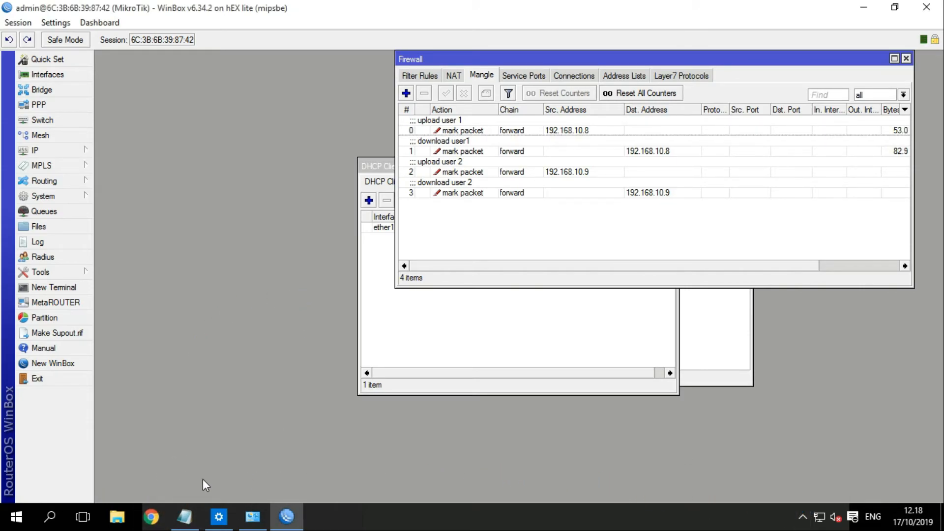
- Launch Chrome and close the leftover Settings and Network Connections windows
left_click(156, 510)
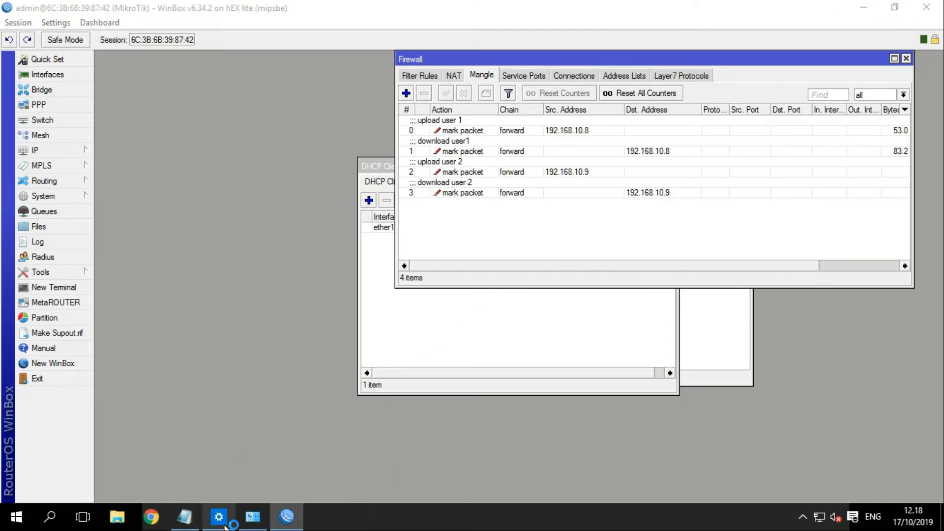
mouse_move(224, 525)
left_click(261, 411)
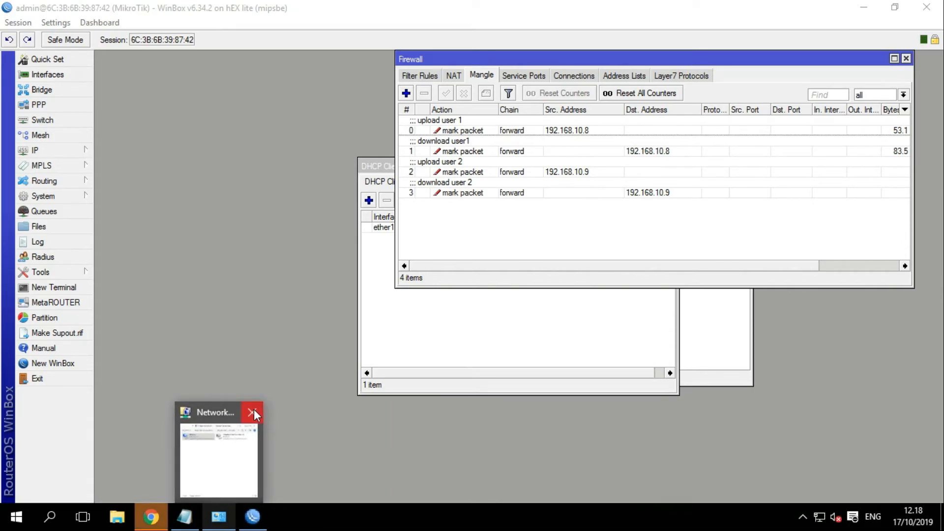
left_click(254, 412)
- Bring up Chrome and close the extra blank New Tab window
left_click(151, 516)
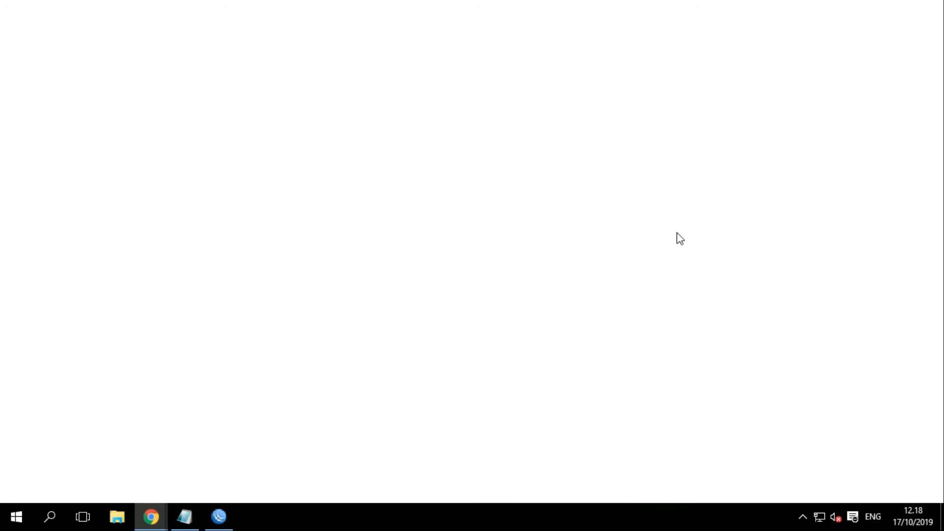
mouse_move(151, 516)
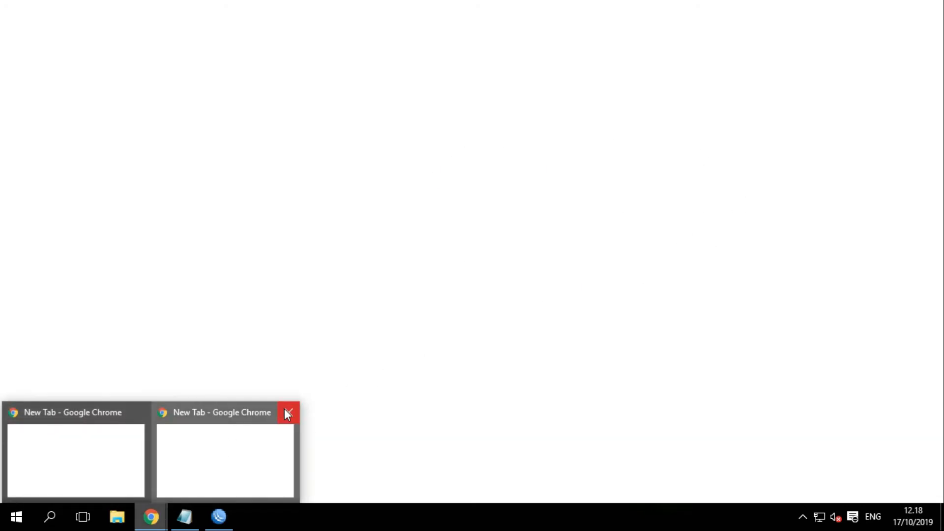
left_click(285, 410)
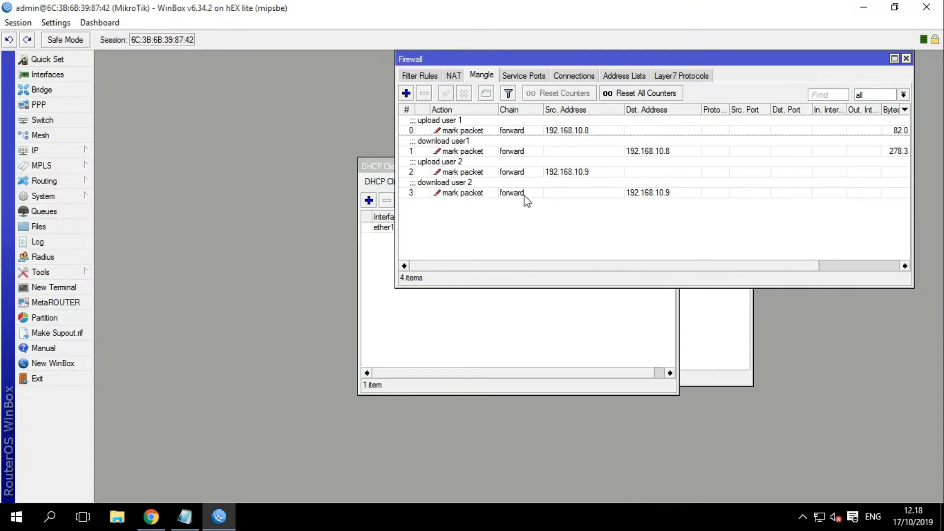
- Switch to Chrome and search Google for speedtest
left_click(151, 516)
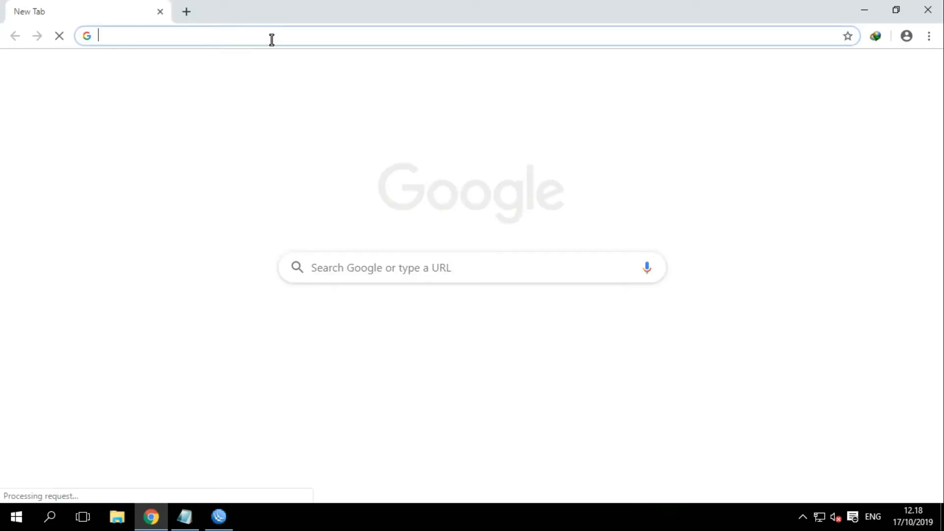
type("Shutter.io")
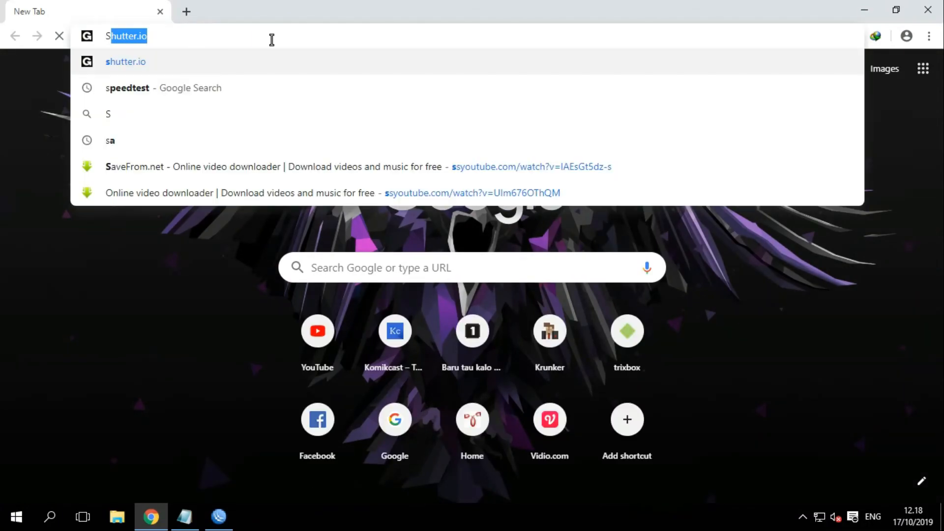
left_click(250, 93)
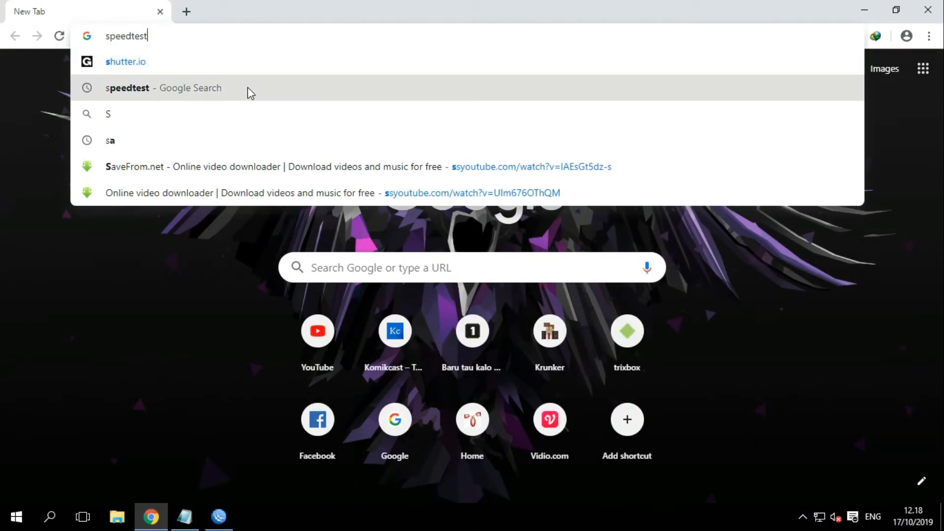
left_click(327, 81)
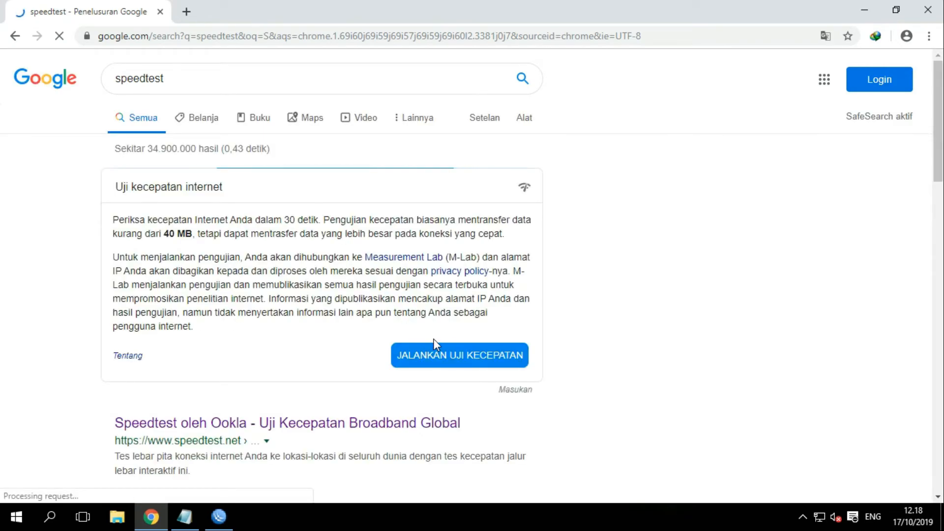
- Run Google's internet speed test twice for the first IP, dismissing the virus notification and the Smadav update prompt
left_click(481, 353)
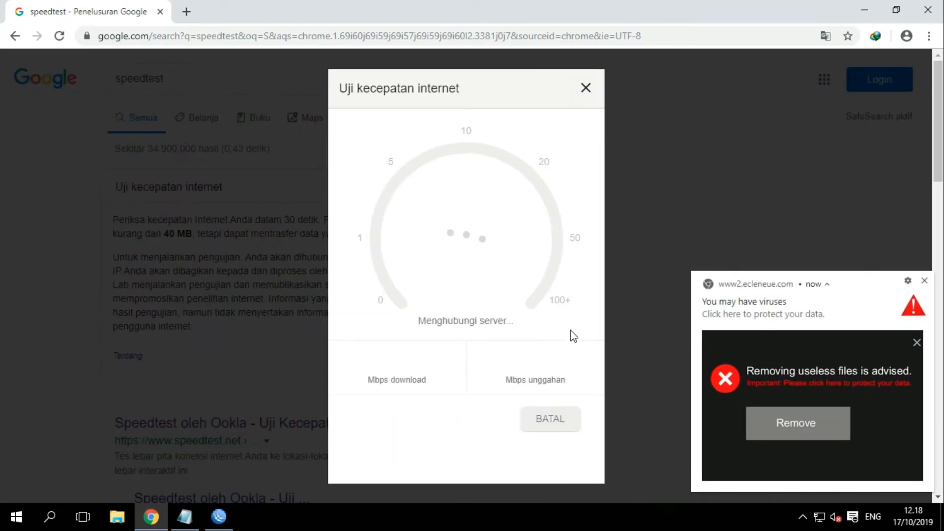
left_click(926, 282)
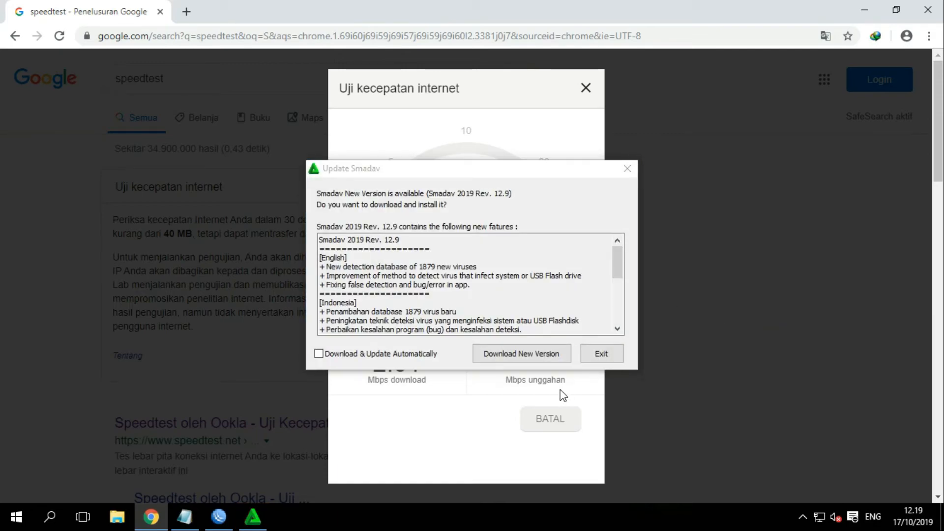
left_click(601, 354)
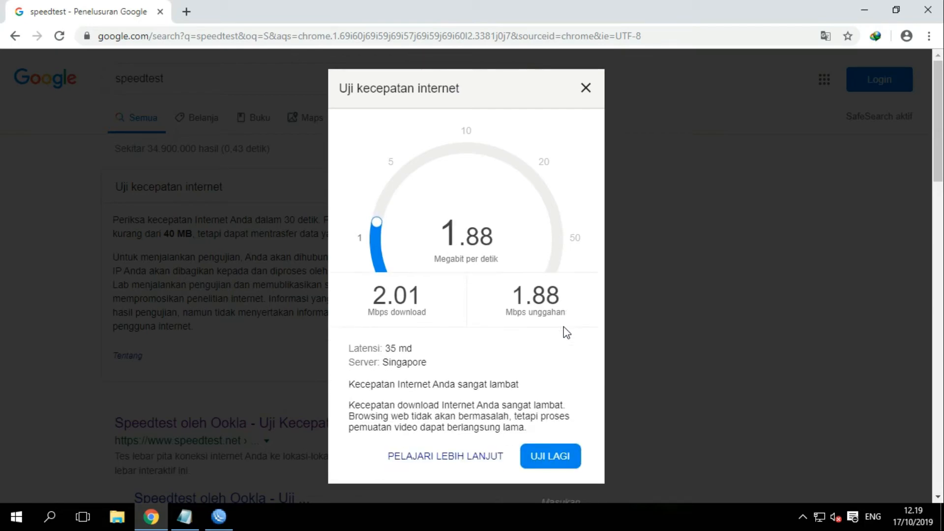
left_click(560, 294)
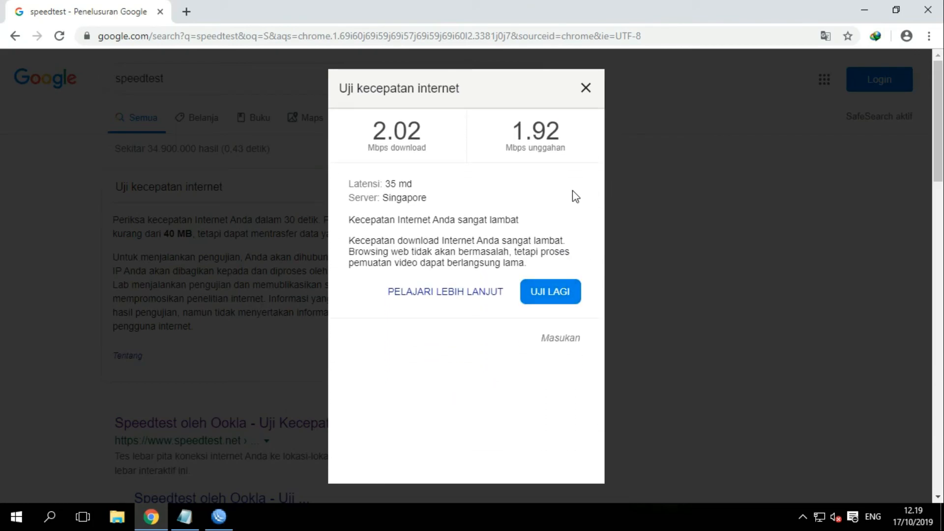
- Add the note "OKE UNTUK IP PERTAMA SUDAH BERHASIL KEMUDIAN IP KE 2" in Notepad, highlight the second IP and minimize the notes
left_click(185, 519)
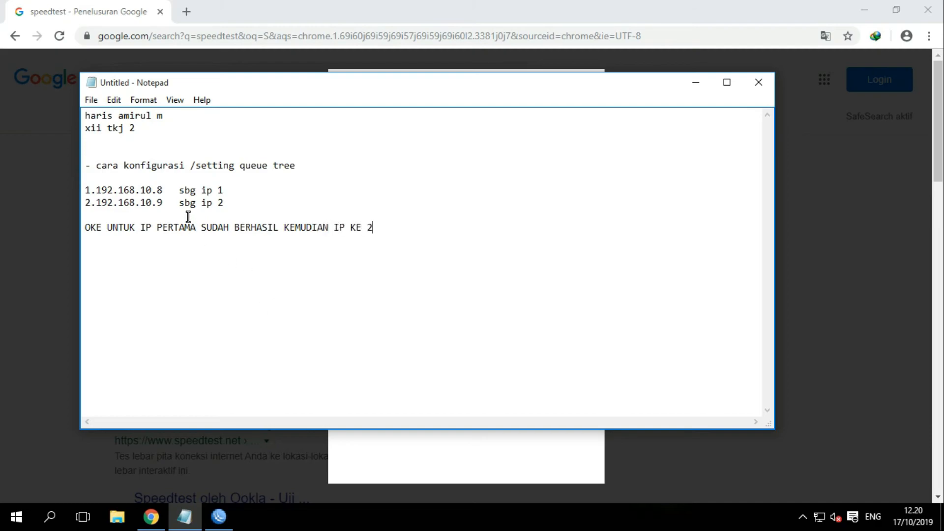
left_click_drag(173, 201, 107, 202)
left_click(696, 82)
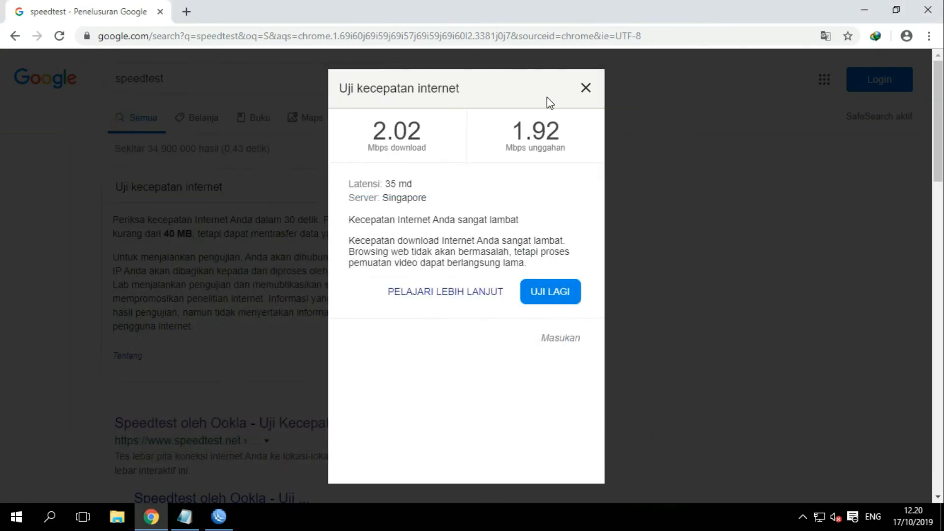
- Close the speed test, return to WinBox, close the DHCP Client window and review user 2's limits in the queue tree
left_click(583, 90)
left_click(862, 11)
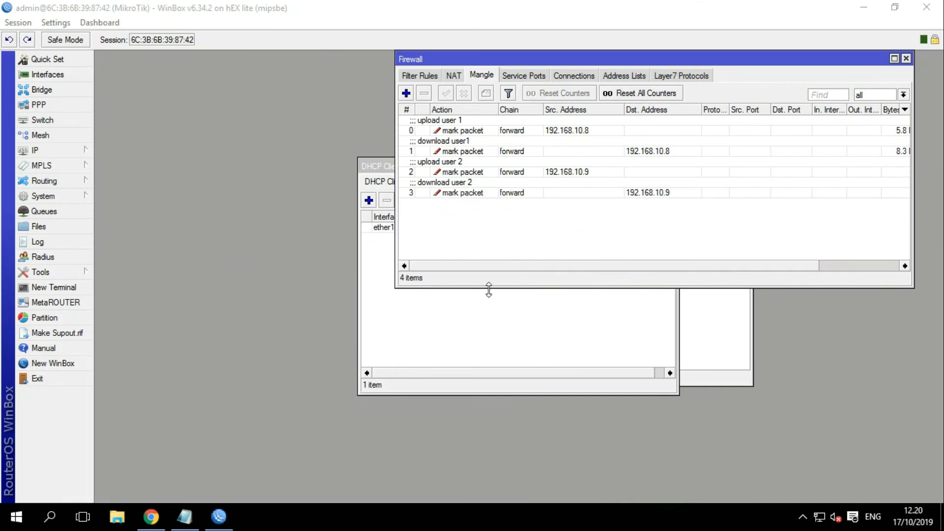
left_click(501, 306)
left_click(671, 166)
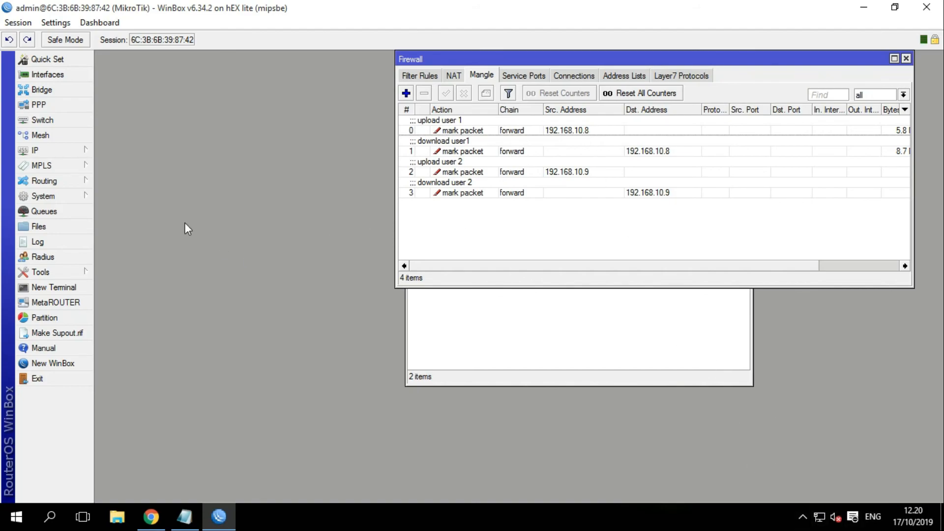
left_click(64, 214)
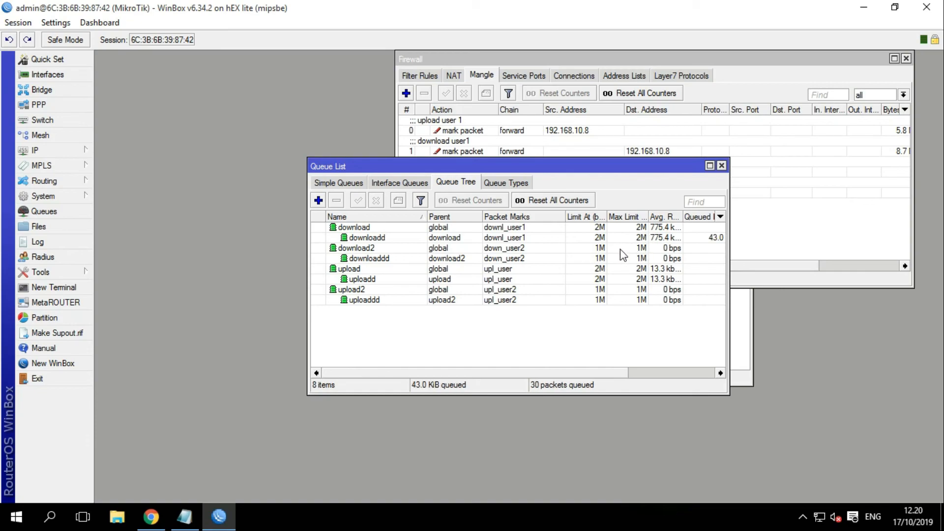
- Change the Ethernet adapter's static IPv4 address to 192.168.10.9 and save the adapter settings
left_click(818, 516)
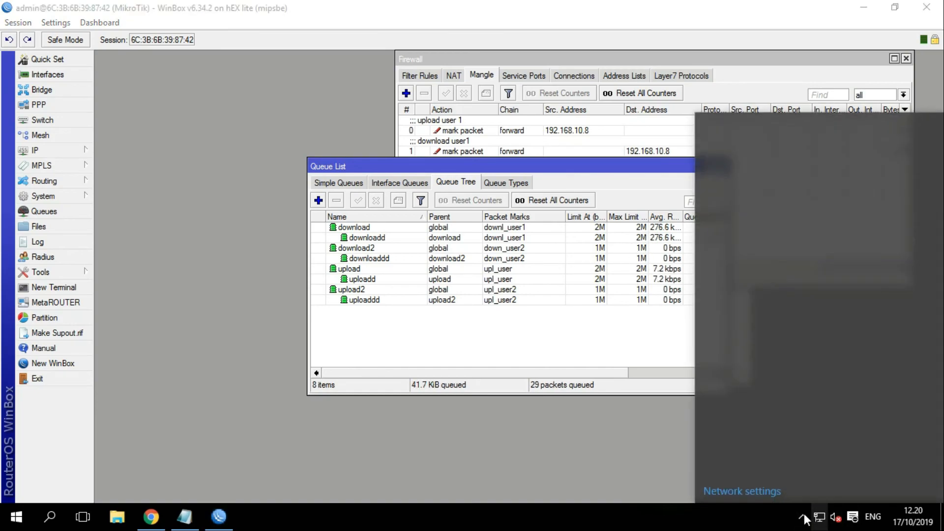
left_click(742, 491)
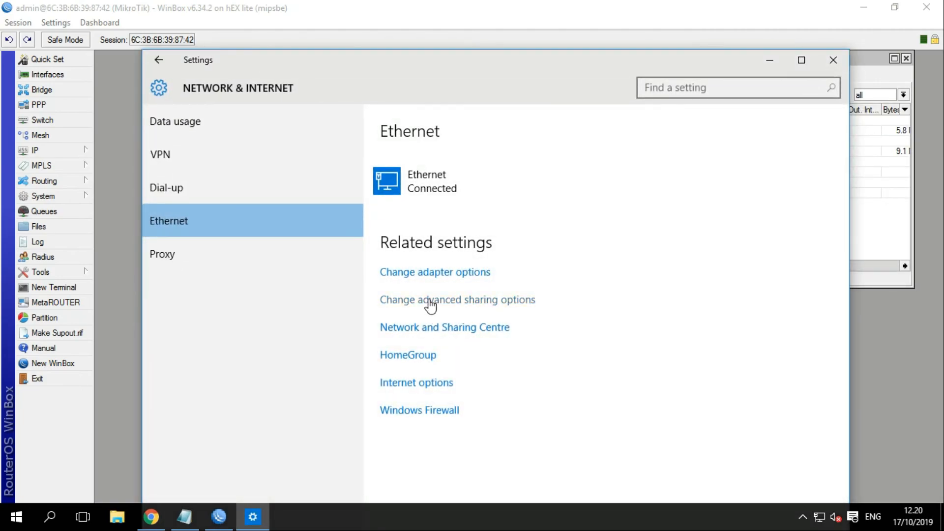
left_click(431, 278)
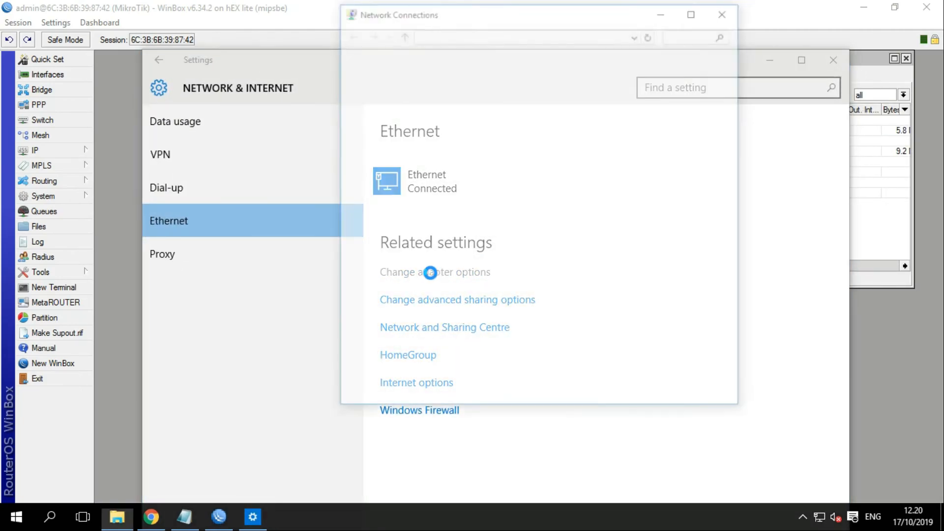
double_click(443, 99)
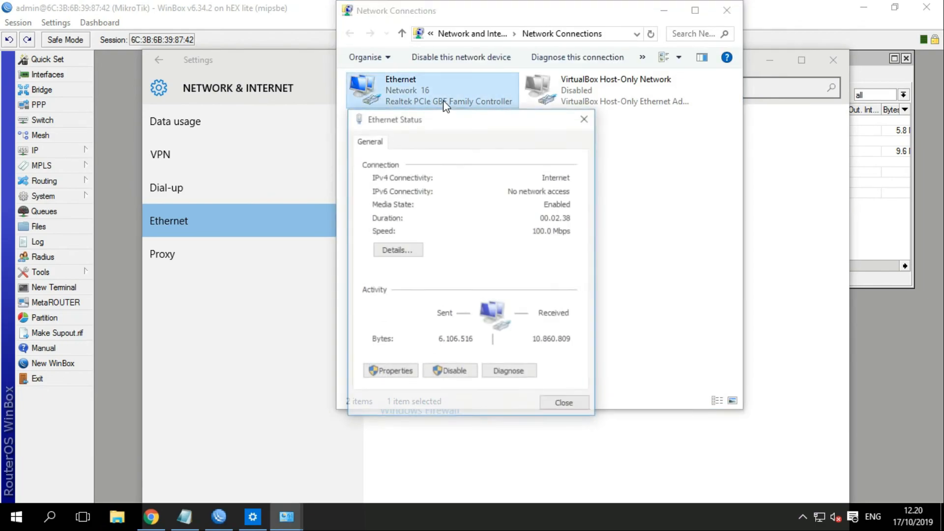
left_click(388, 373)
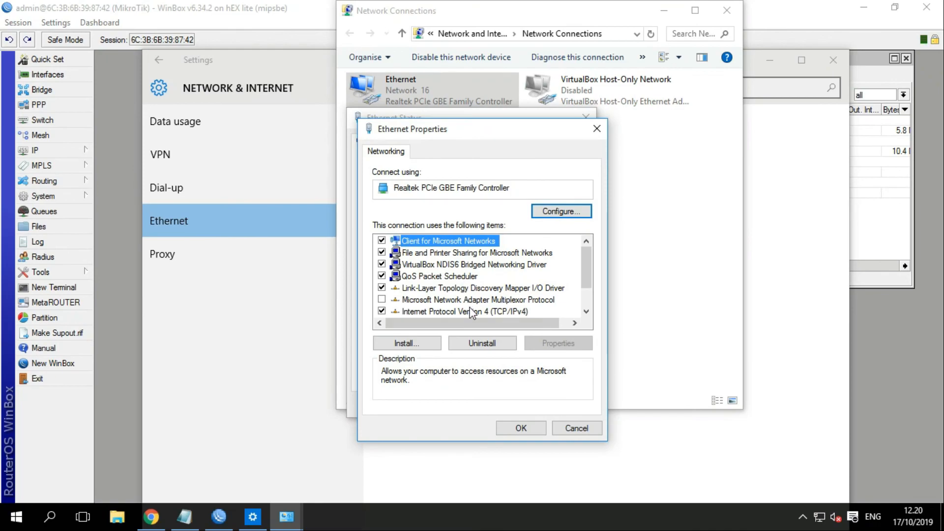
left_click(470, 312)
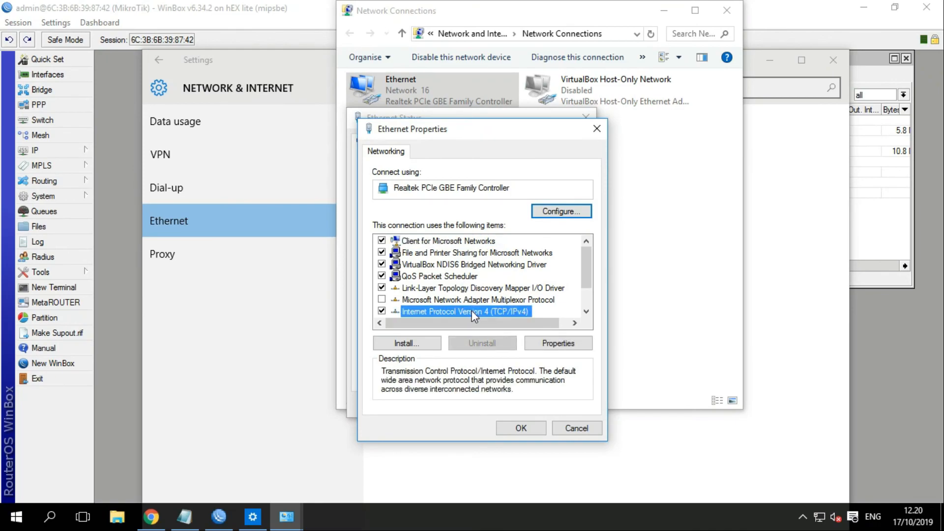
double_click(482, 309)
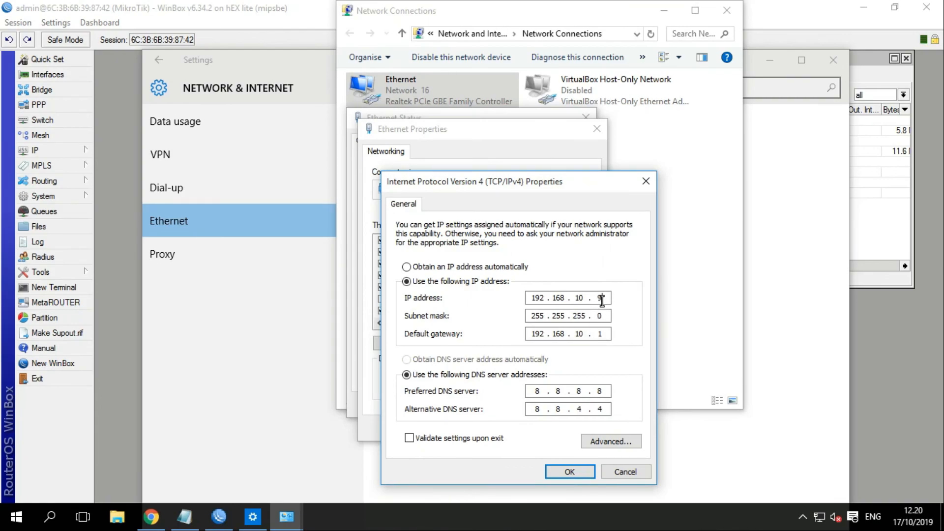
left_click(571, 472)
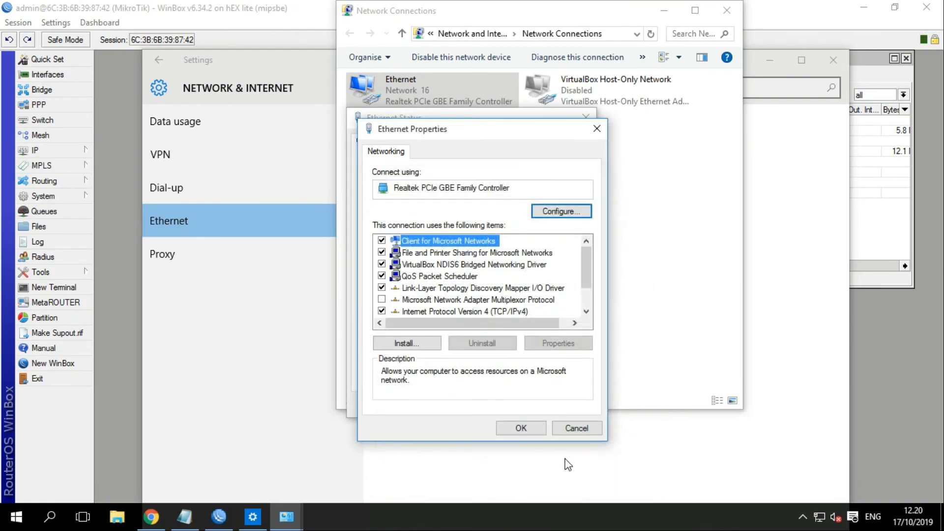
left_click(527, 430)
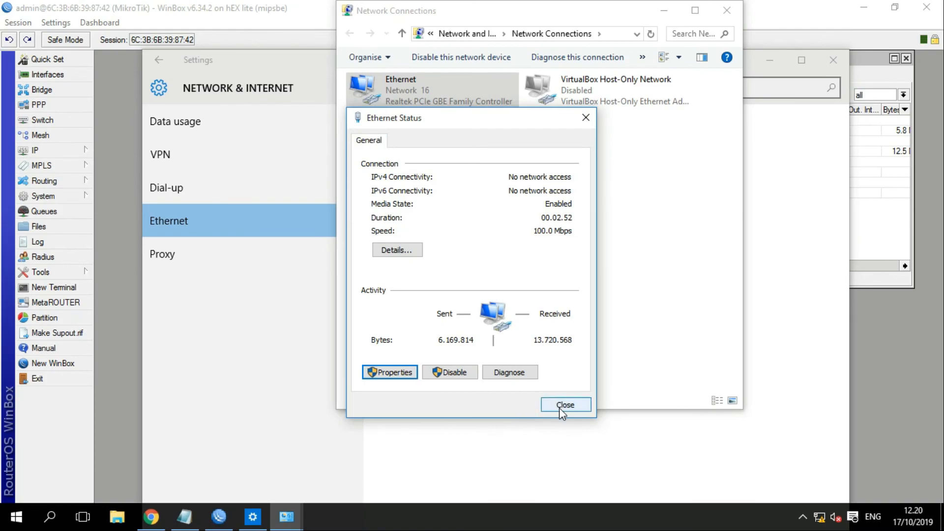
left_click(562, 407)
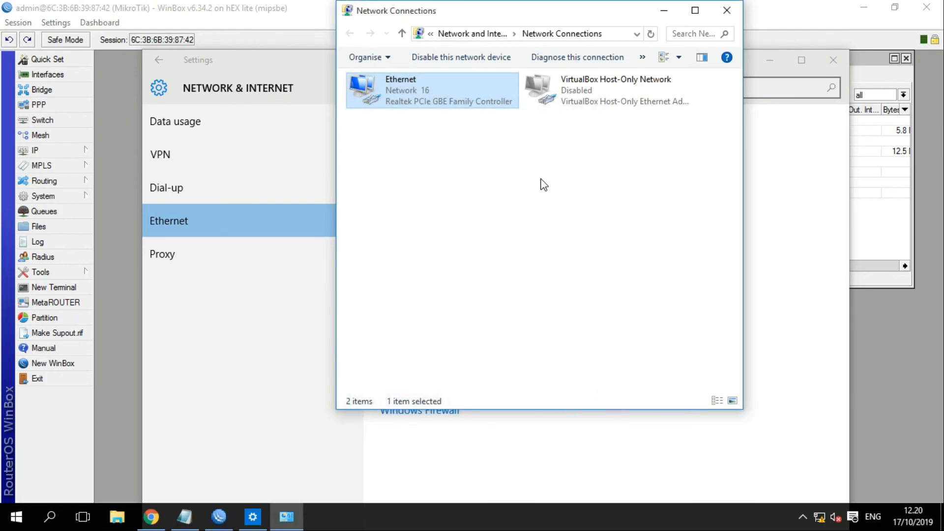
- Close Network Connections, switch to Chrome and run the internet speed test for the second IP
left_click(726, 10)
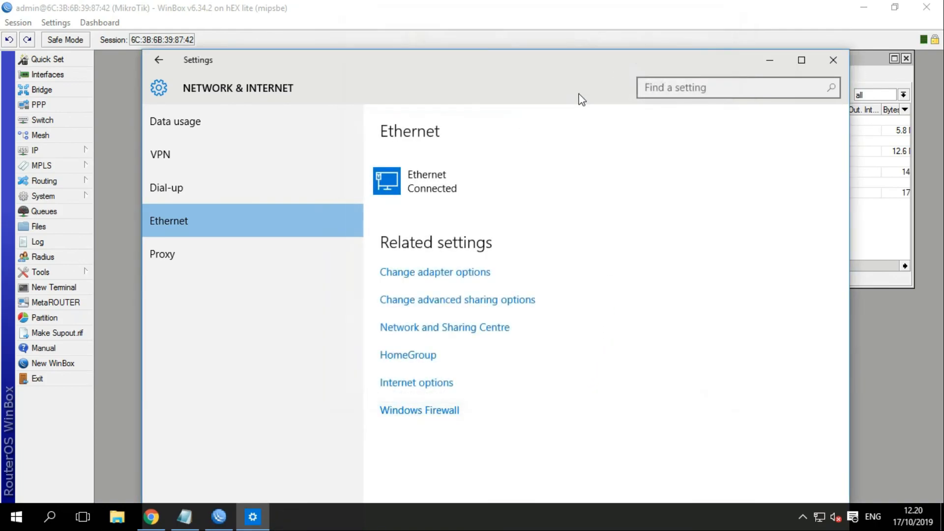
left_click(151, 516)
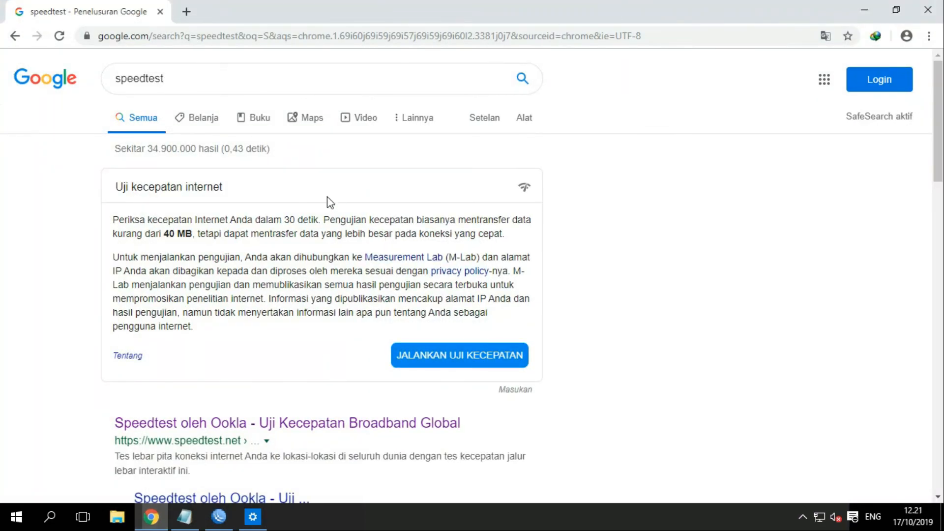
left_click(437, 355)
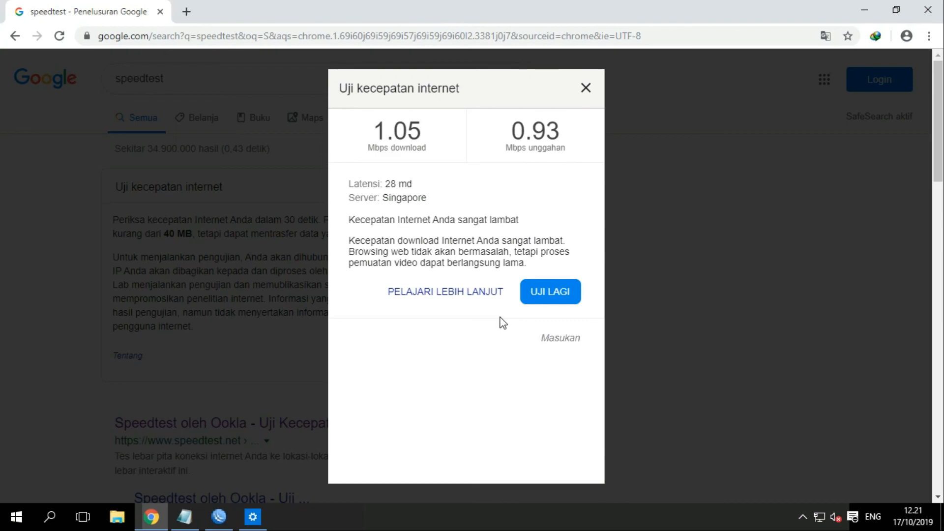
- Delete the note about the first IP in Notepad and start a new line of text in its place
left_click(198, 511)
left_click_drag(388, 236, 84, 237)
key("BackSpace")
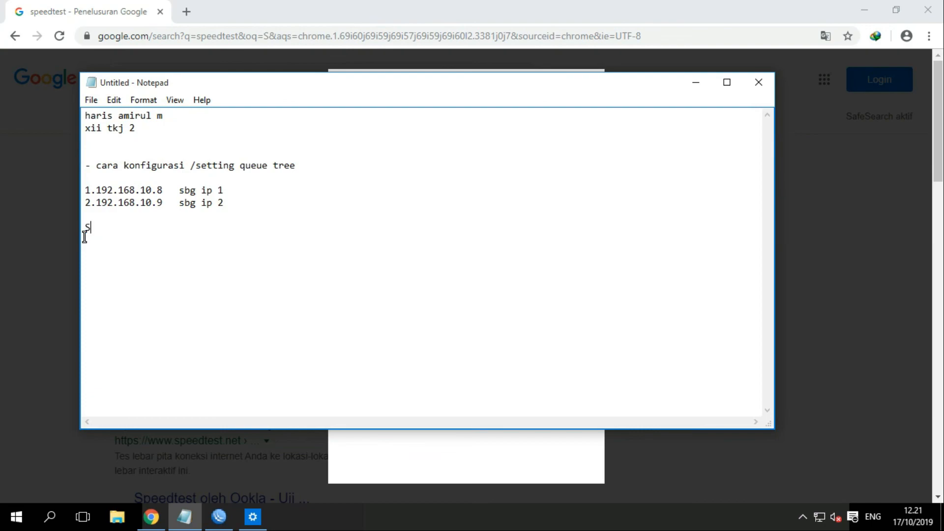